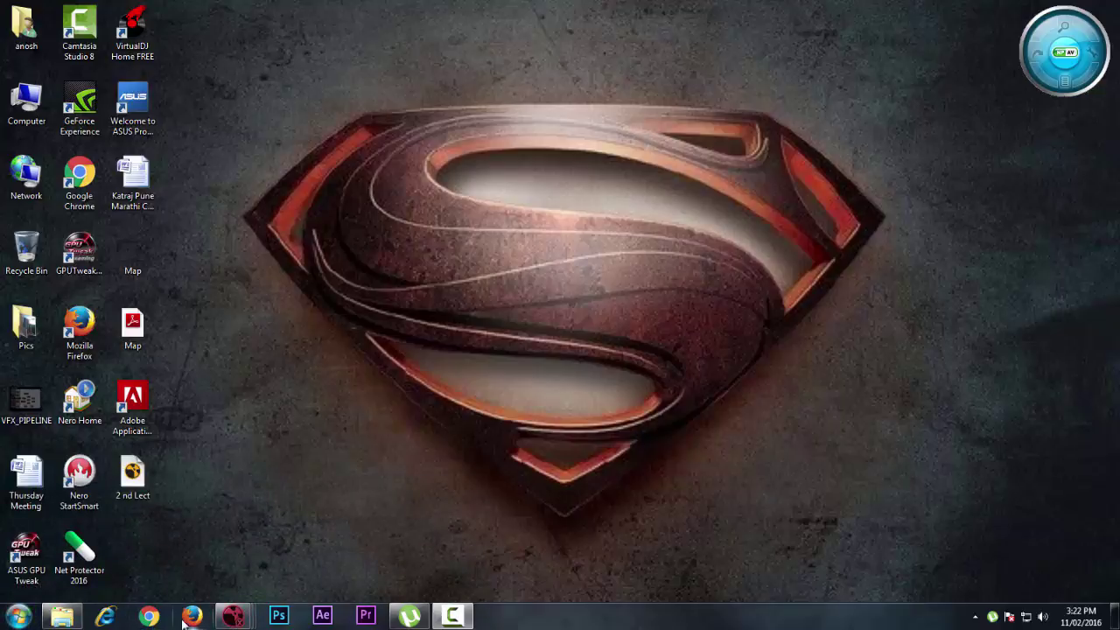
Switch to NukeX and move the Viewer1 node lower in the node graph.
{"action": "mouse_move", "coordinate": [233, 620]}
{"action": "left_click", "coordinate": [351, 557]}
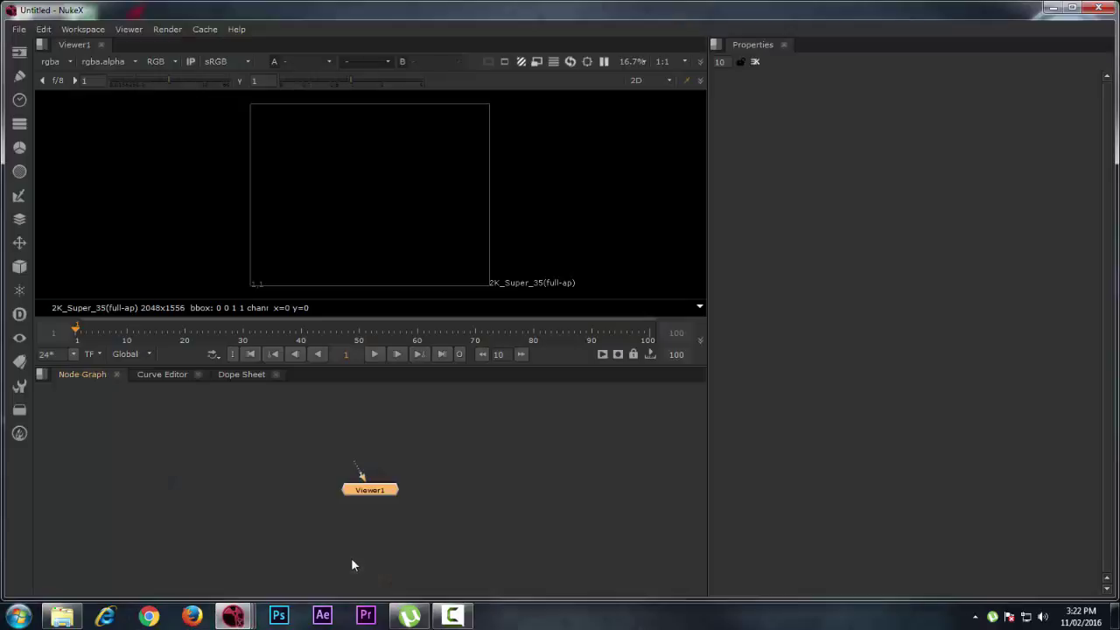
{"action": "left_click", "coordinate": [12, 619]}
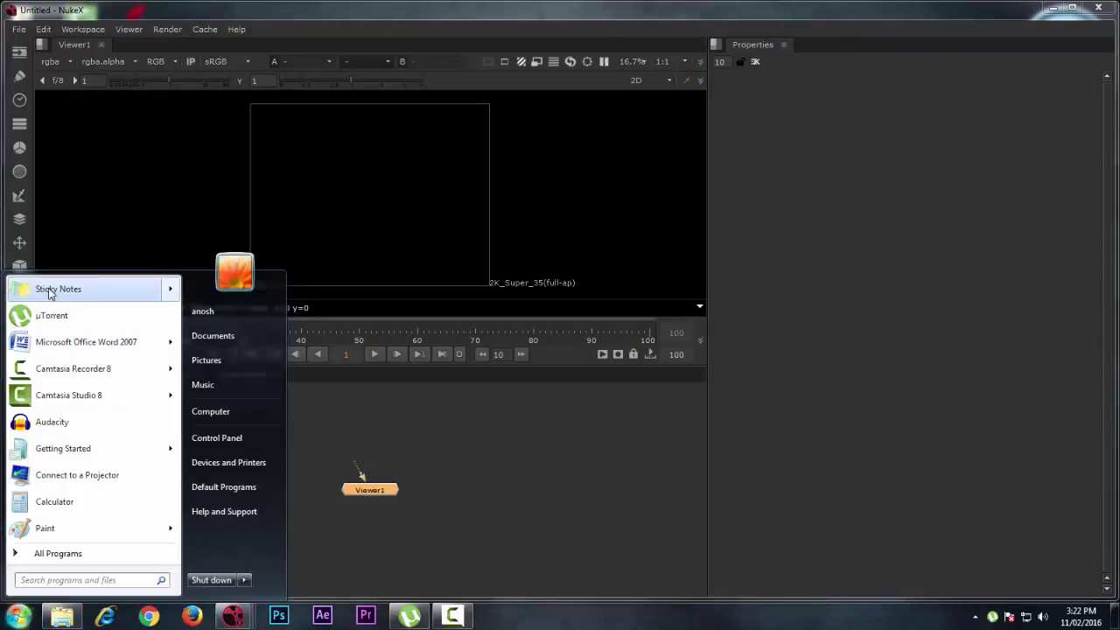
{"action": "left_click", "coordinate": [330, 586]}
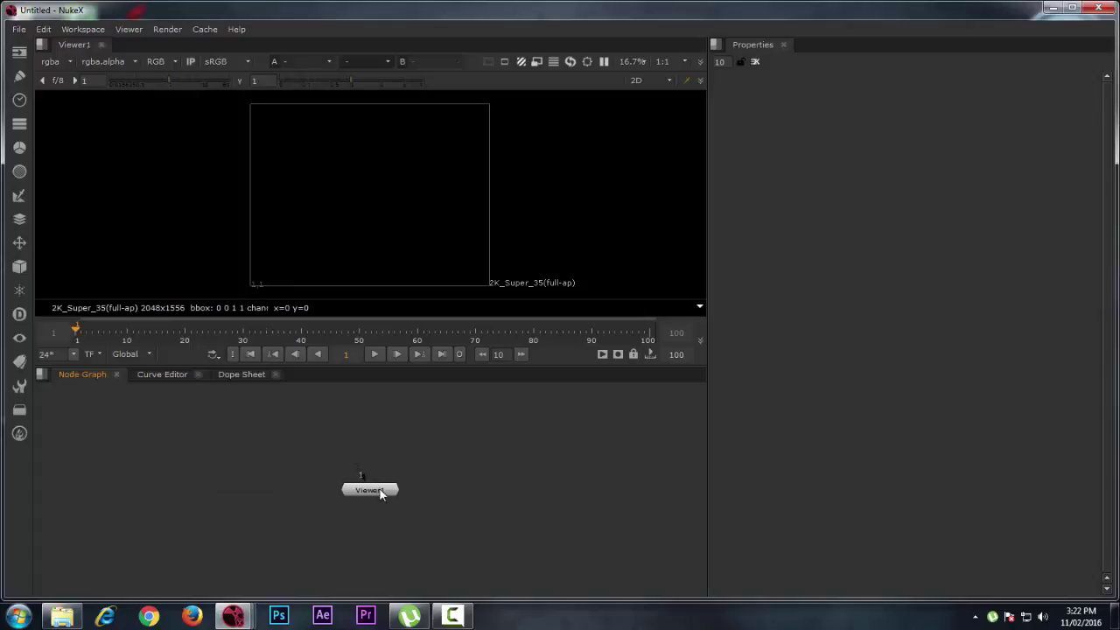
{"action": "left_click_drag", "start_coordinate": [382, 491], "coordinate": [490, 516]}
{"action": "left_click", "coordinate": [577, 450]}
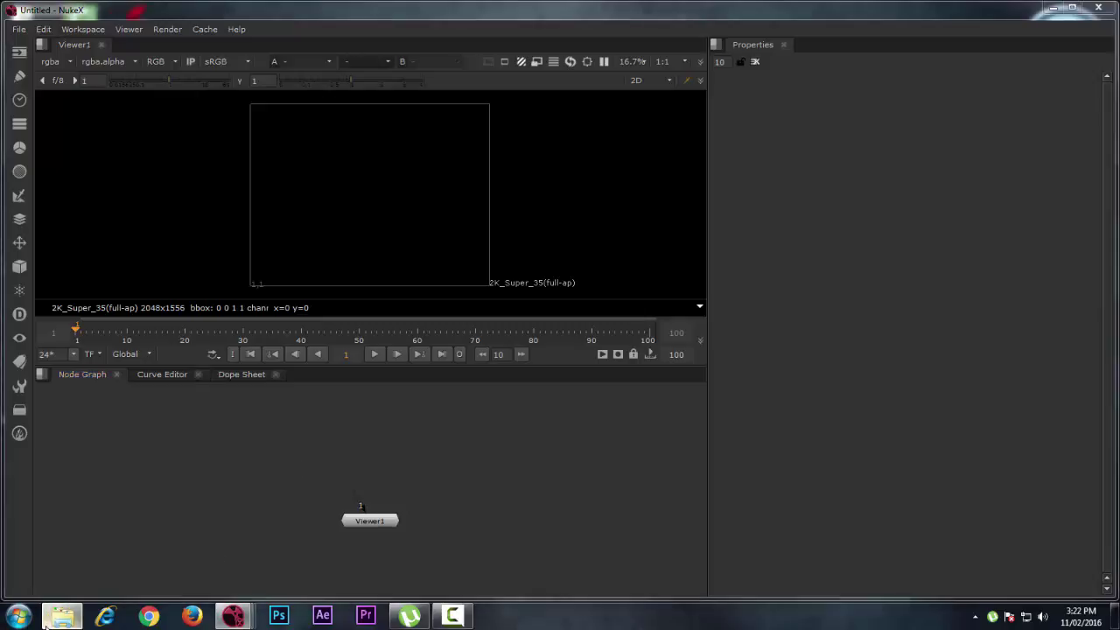
Import 3d_empty_room_01_hd_picture_167786 from the Images folder, show it in the viewer, and space its Read node up and left of Viewer1.
{"action": "left_click", "coordinate": [205, 540]}
{"action": "left_click", "coordinate": [649, 365]}
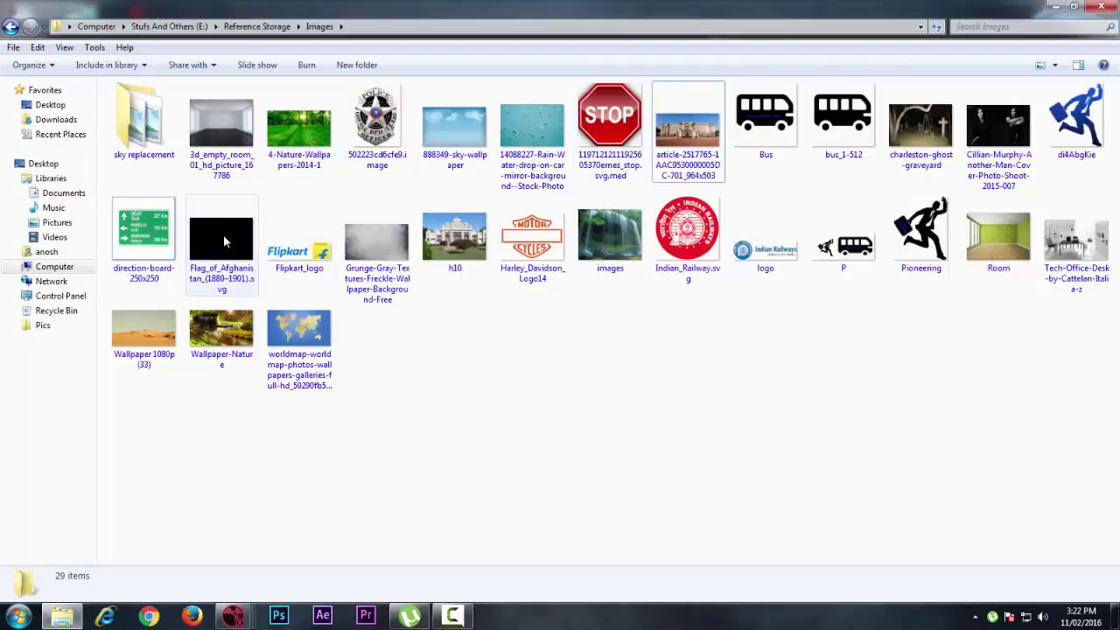
{"action": "left_click_drag", "start_coordinate": [218, 131], "coordinate": [370, 433]}
{"action": "key", "text": "1"}
{"action": "left_click_drag", "start_coordinate": [370, 523], "coordinate": [364, 594]}
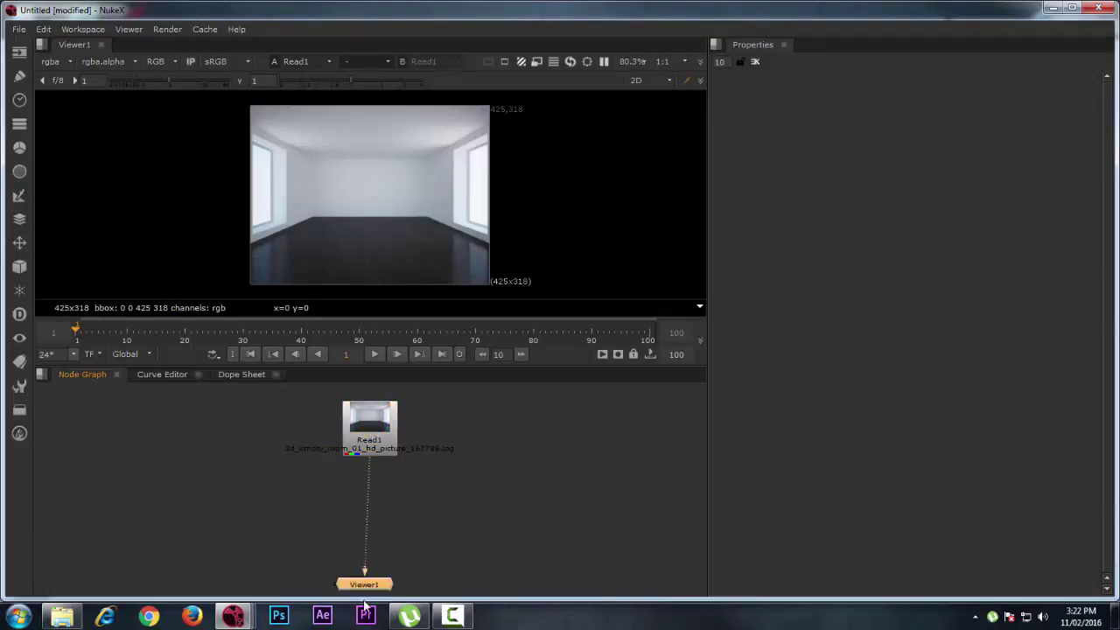
{"action": "left_click_drag", "start_coordinate": [348, 448], "coordinate": [207, 474]}
{"action": "left_click", "coordinate": [267, 459]}
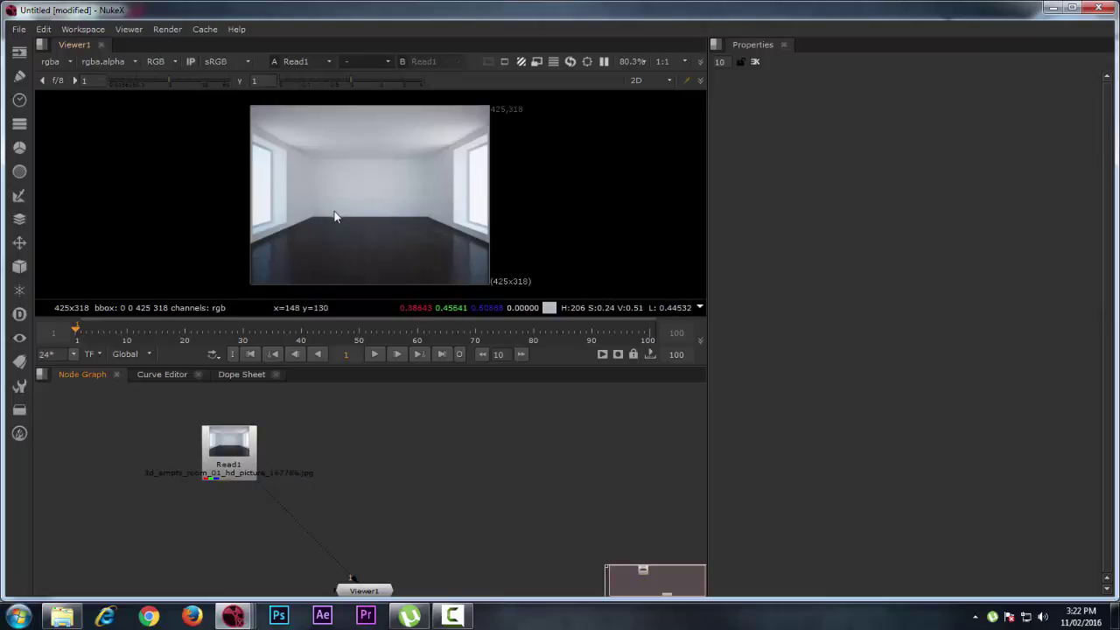
Import the red stop sign PNG from the Images folder, placing its Read node to the right of the room image's node.
{"action": "left_click", "coordinate": [61, 616]}
{"action": "left_click_drag", "start_coordinate": [610, 122], "coordinate": [438, 468]}
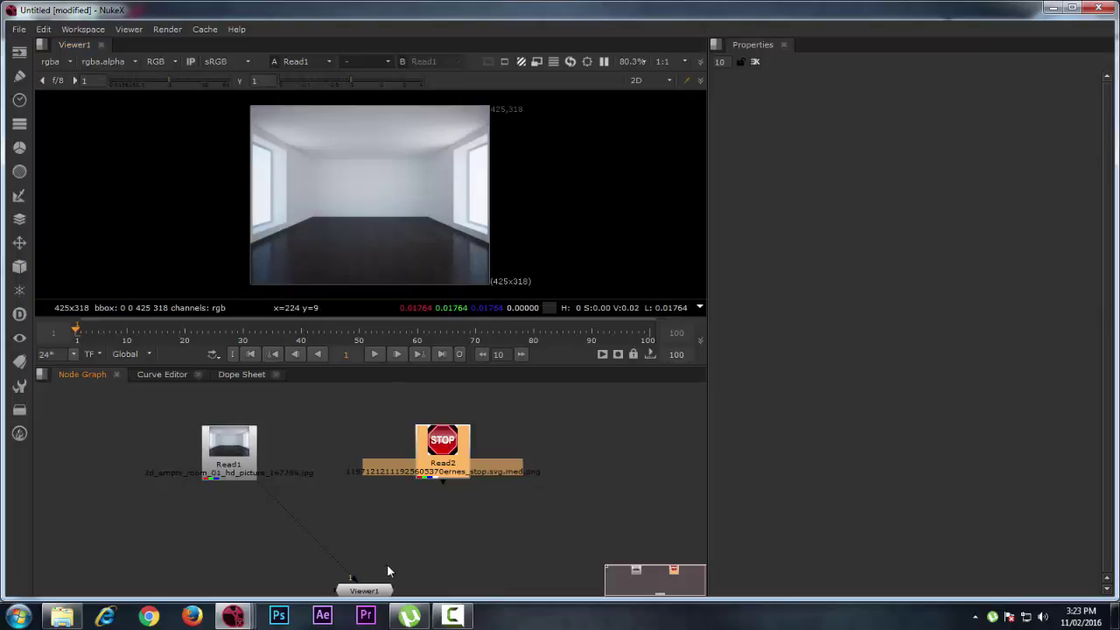
{"action": "left_click", "coordinate": [375, 504]}
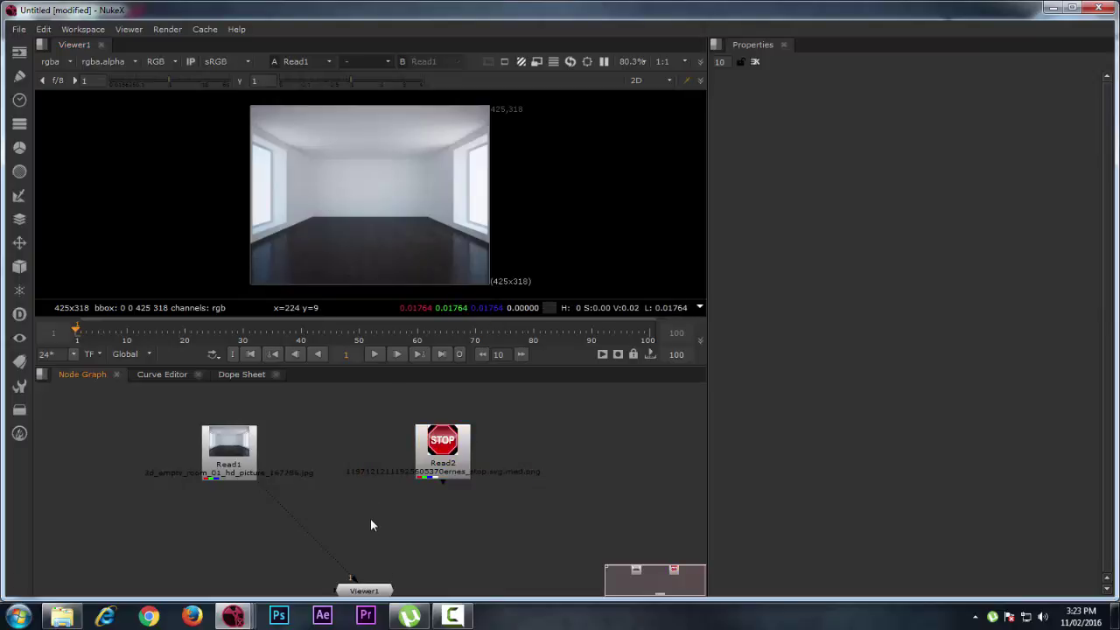
{"action": "key", "text": "Tab"}
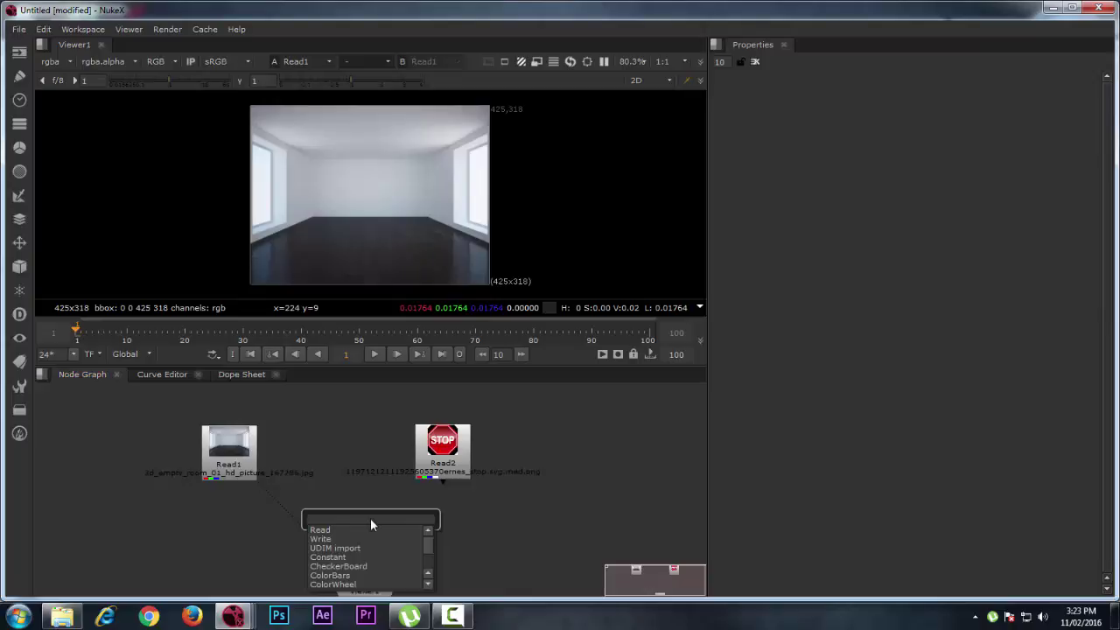
{"action": "type", "text": "mer"}
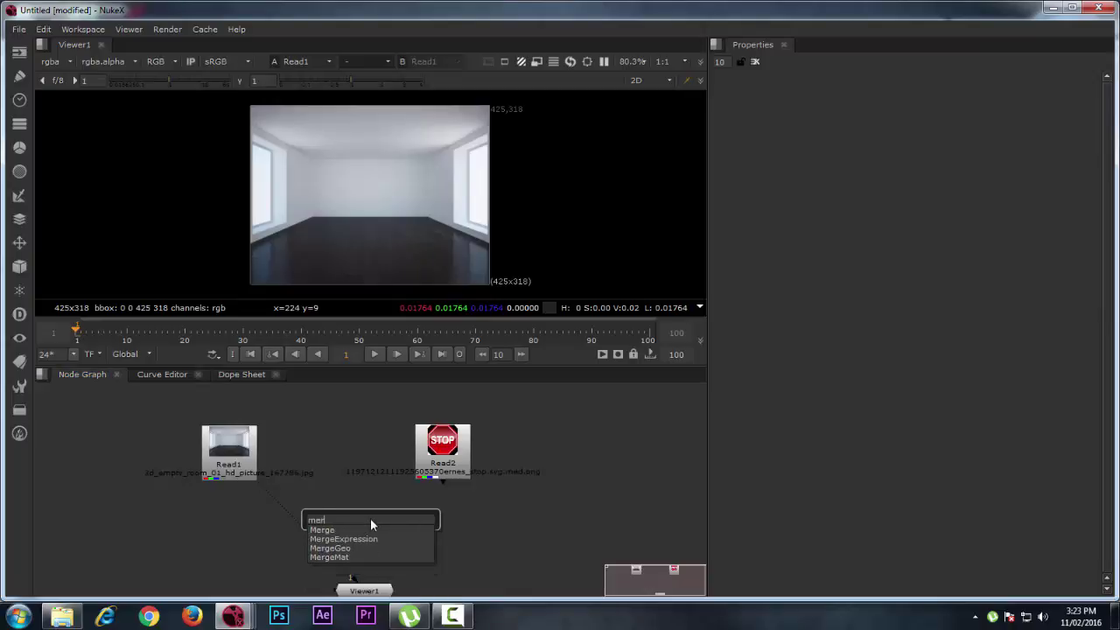
{"action": "key", "text": "Down"}
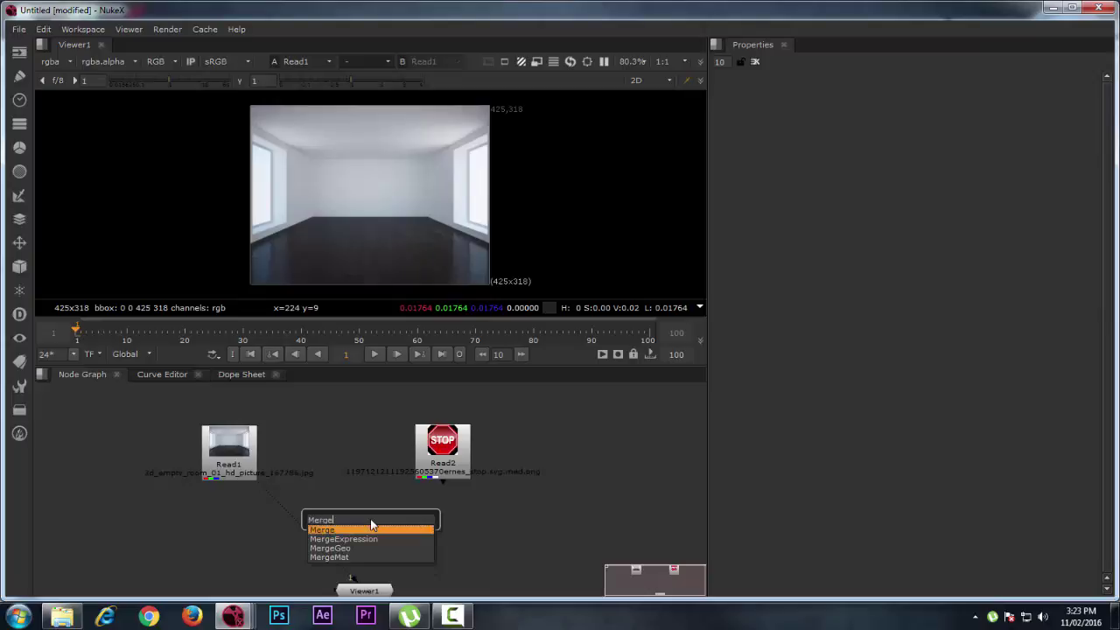
{"action": "key", "text": "BackSpace"}
{"action": "key", "text": "BackSpace"}
{"action": "key", "text": "BackSpace"}
{"action": "key", "text": "BackSpace"}
{"action": "key", "text": "BackSpace"}
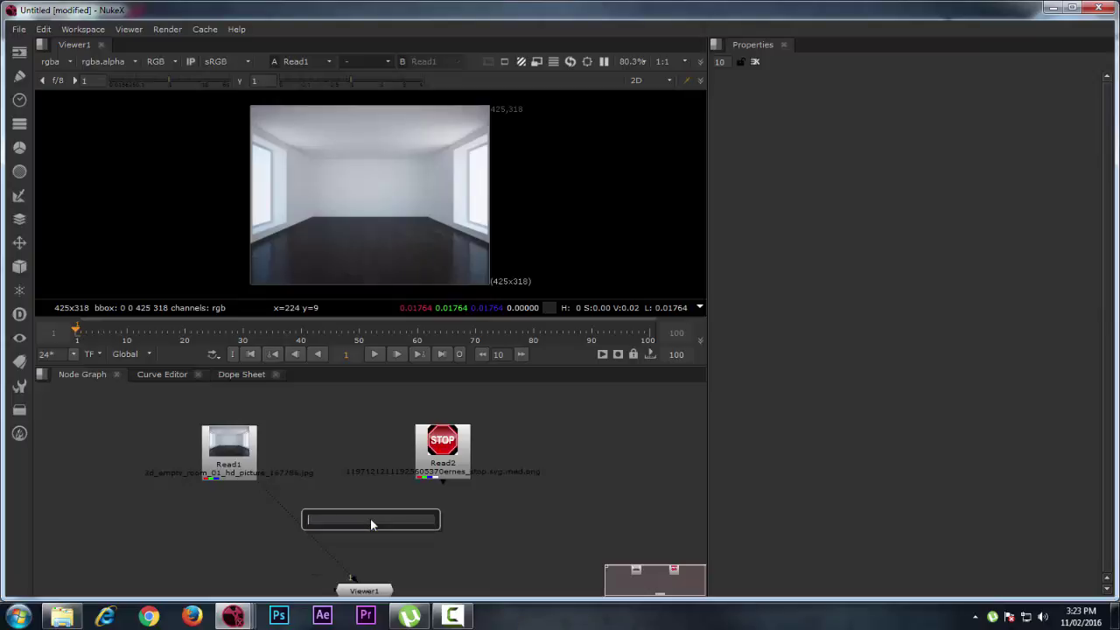
{"action": "key", "text": "Escape"}
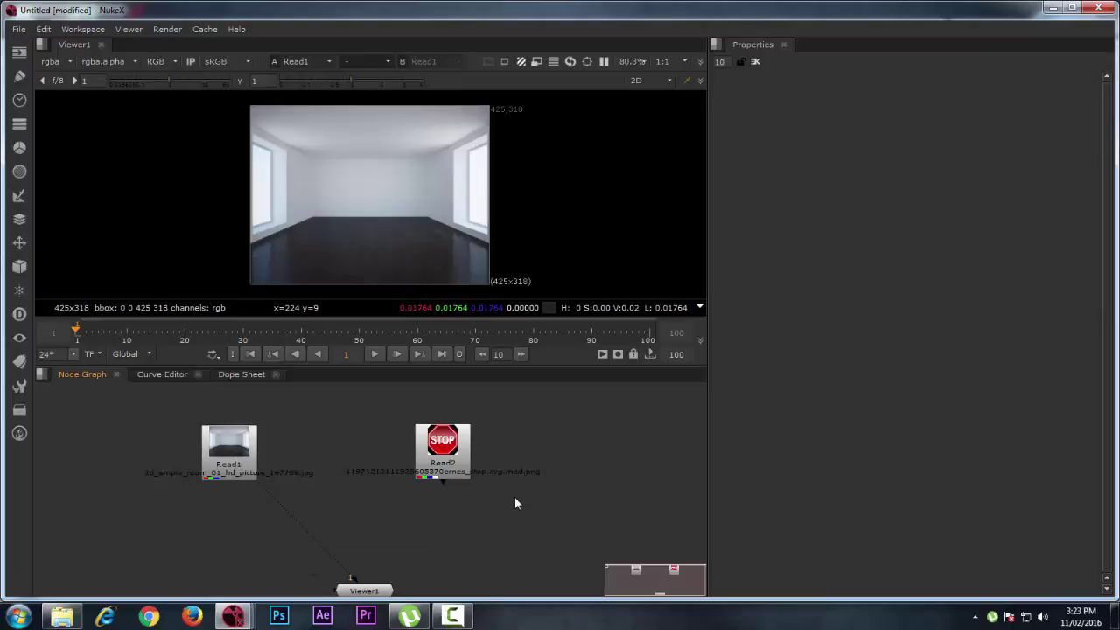
Add a Merge node between the two Read nodes, connecting the room image to input B and the stop sign to input A.
{"action": "key", "text": "m"}
{"action": "left_click_drag", "start_coordinate": [515, 501], "coordinate": [372, 529]}
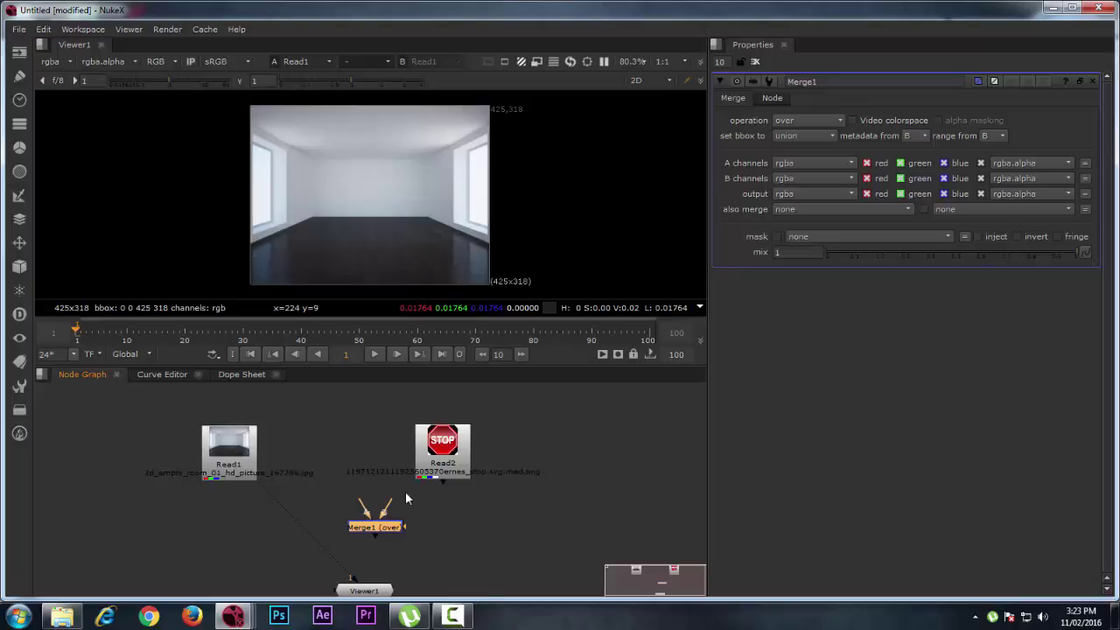
{"action": "left_click_drag", "start_coordinate": [390, 507], "coordinate": [247, 464]}
{"action": "left_click_drag", "start_coordinate": [365, 503], "coordinate": [456, 473]}
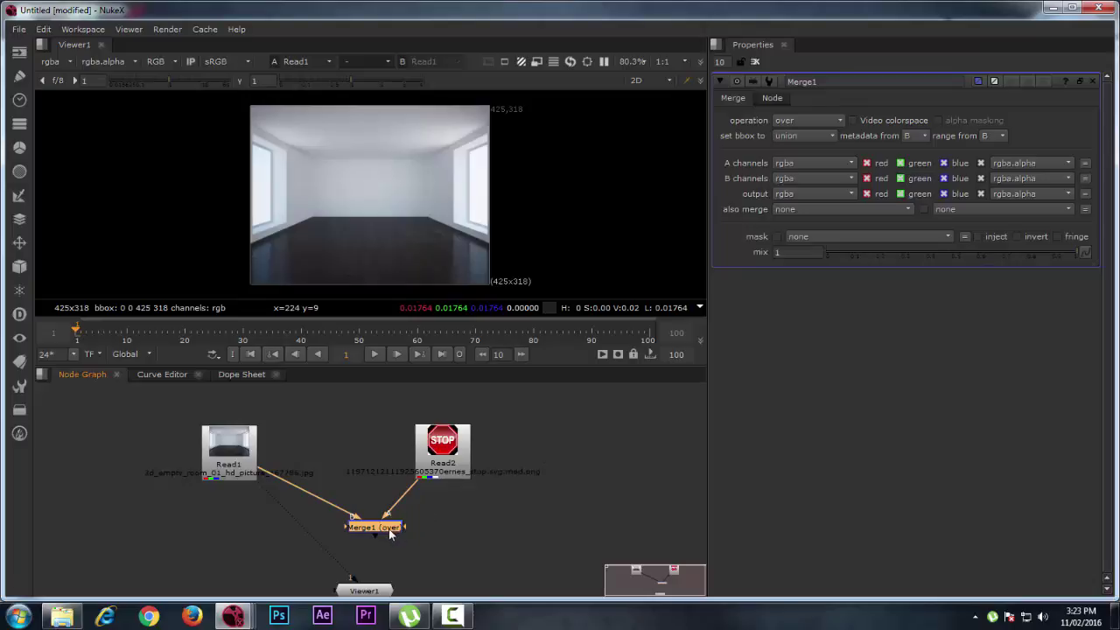
Display the Merge node's output in the viewer and align Viewer1 directly beneath the Merge node.
{"action": "key", "text": "1"}
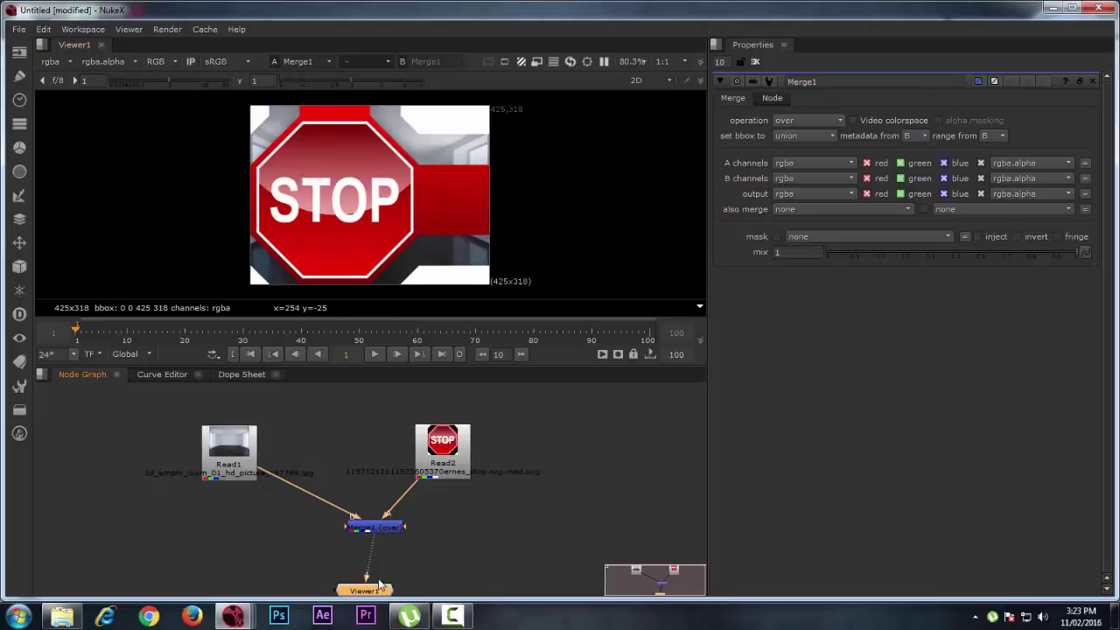
{"action": "left_click_drag", "start_coordinate": [371, 598], "coordinate": [382, 589]}
{"action": "left_click", "coordinate": [450, 531]}
{"action": "left_click", "coordinate": [378, 527]}
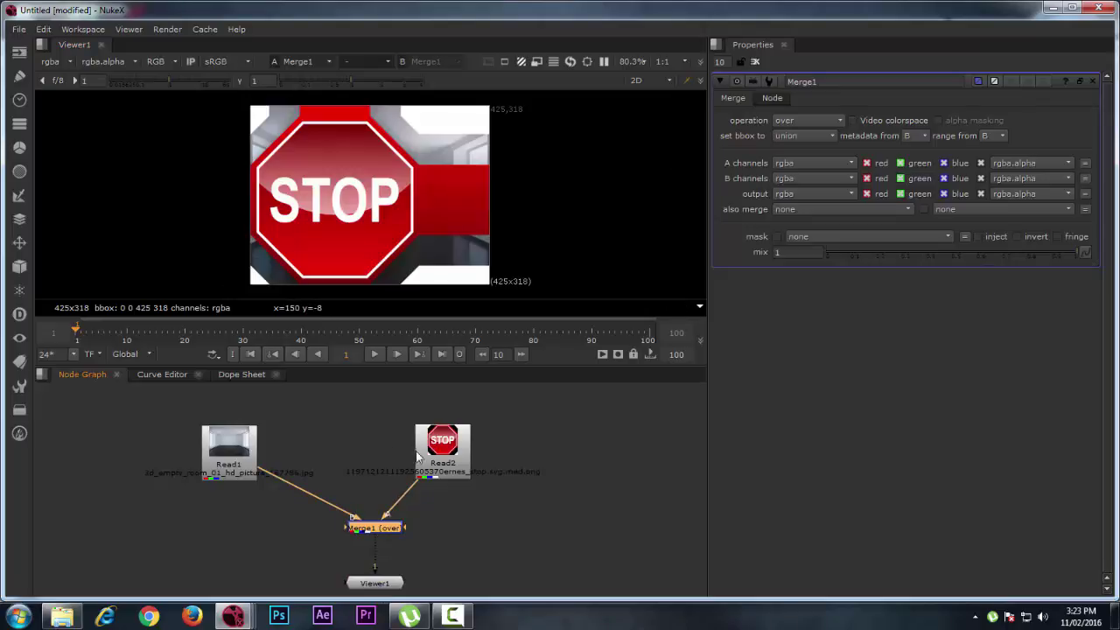
Move the stop sign's Read node slightly higher and insert a Transform node between it and the Merge.
{"action": "left_click_drag", "start_coordinate": [437, 446], "coordinate": [444, 426]}
{"action": "key", "text": "Tab"}
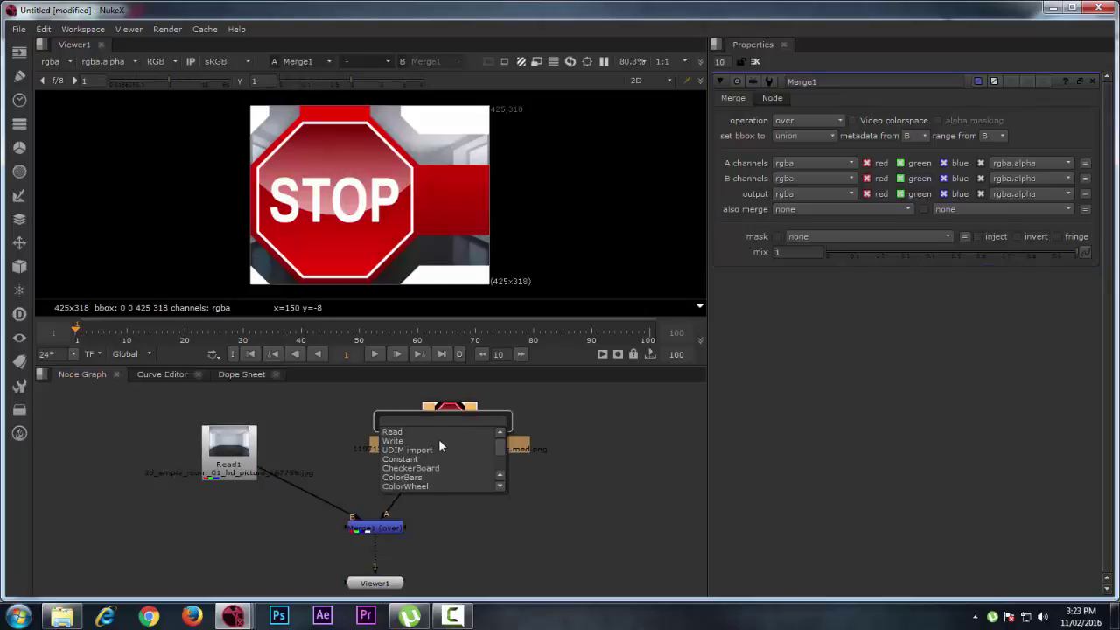
{"action": "type", "text": "tra"}
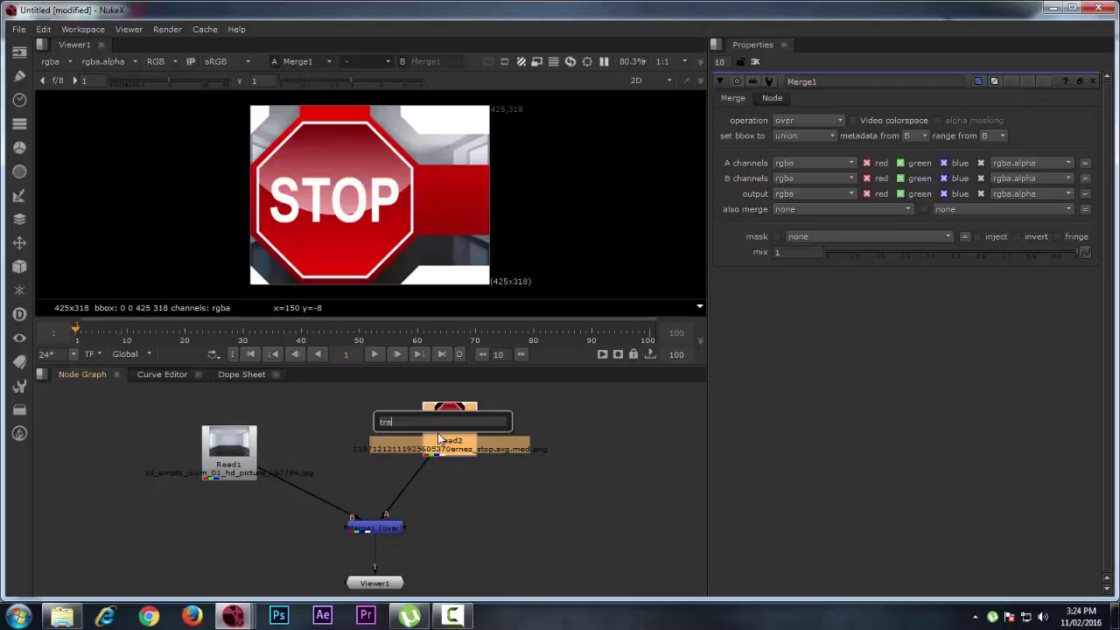
{"action": "key", "text": "Return"}
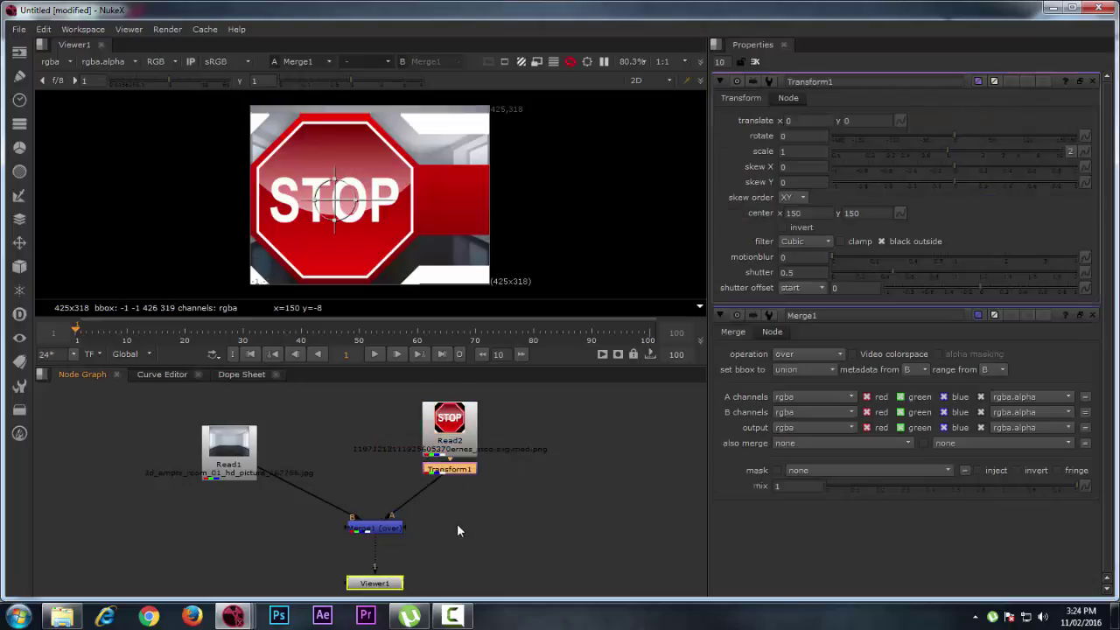
Scale the stop sign to 0.226 and place it on the room's back wall at about x 61.6, y 22.4 translation.
{"action": "left_click_drag", "start_coordinate": [352, 219], "coordinate": [381, 195]}
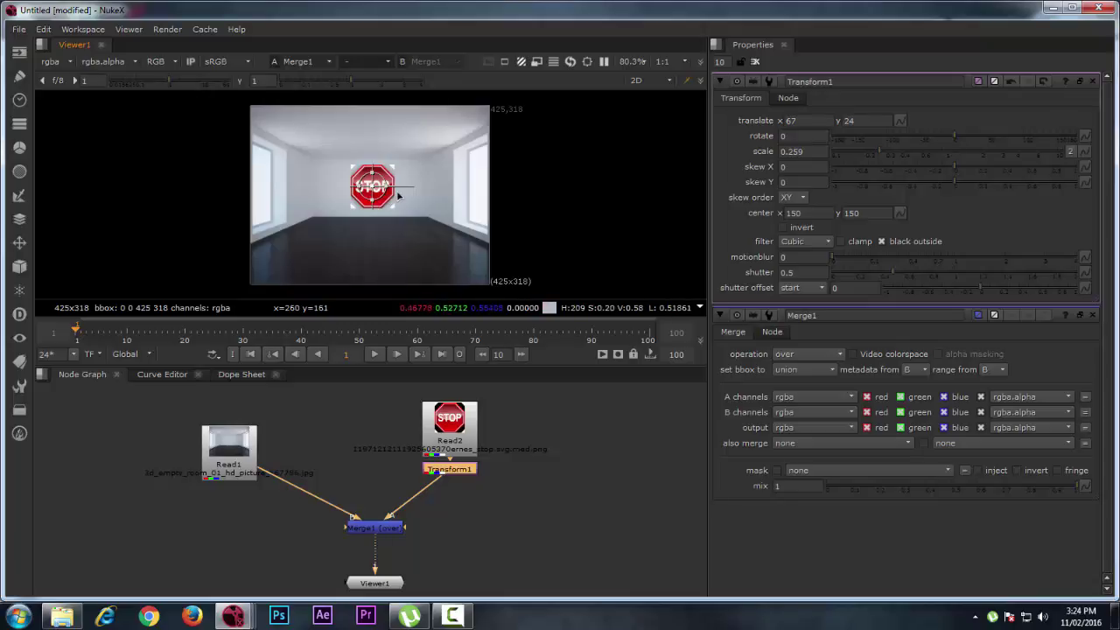
{"action": "left_click_drag", "start_coordinate": [386, 203], "coordinate": [385, 202]}
{"action": "scroll", "coordinate": [385, 200], "scroll_direction": "up", "scroll_amount": 3}
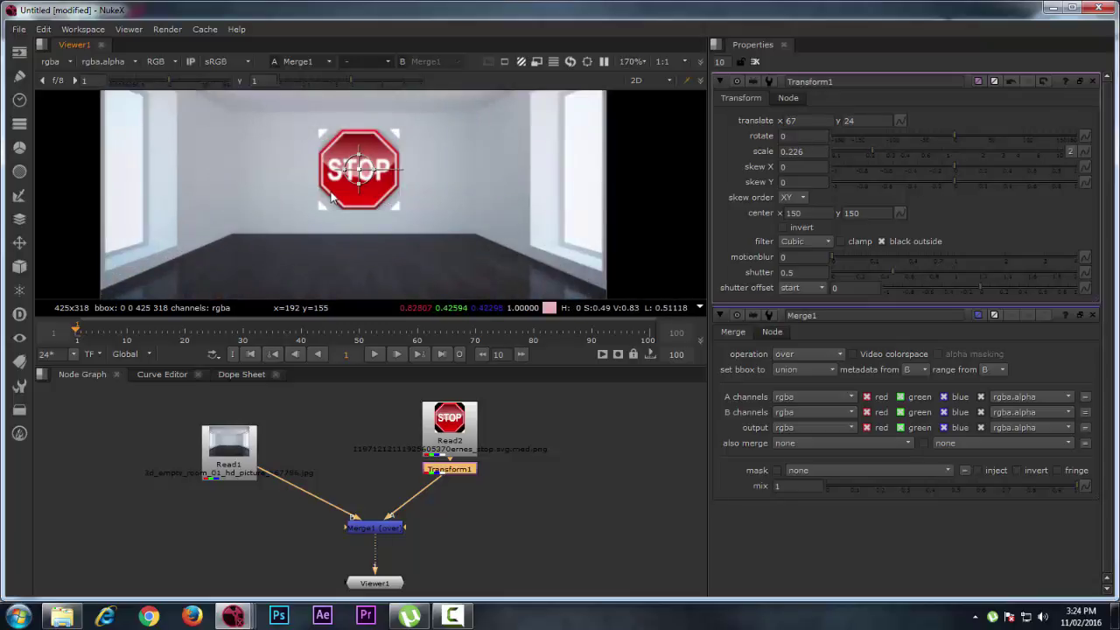
{"action": "scroll", "coordinate": [310, 200], "scroll_direction": "up", "scroll_amount": 2}
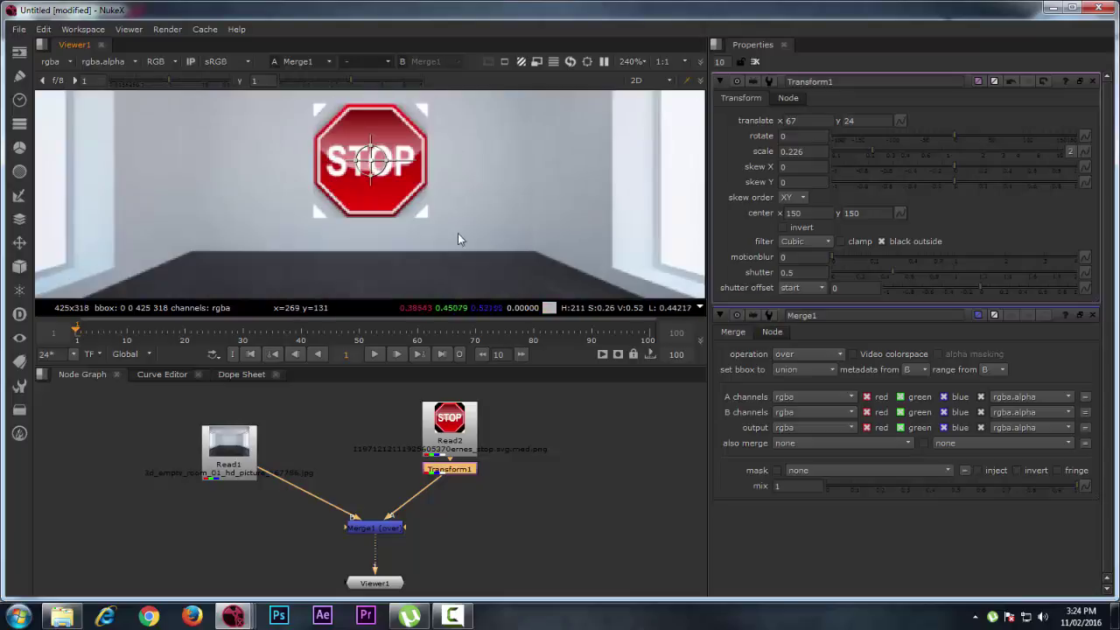
{"action": "left_click_drag", "start_coordinate": [374, 167], "coordinate": [363, 170]}
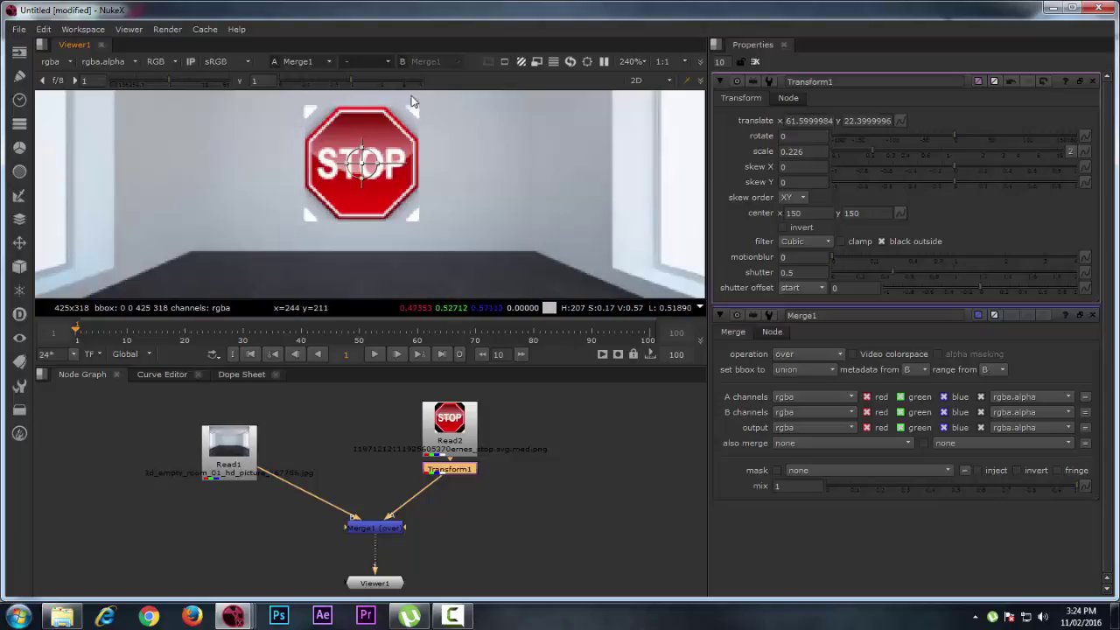
{"action": "scroll", "coordinate": [411, 214], "scroll_direction": "down", "scroll_amount": 2}
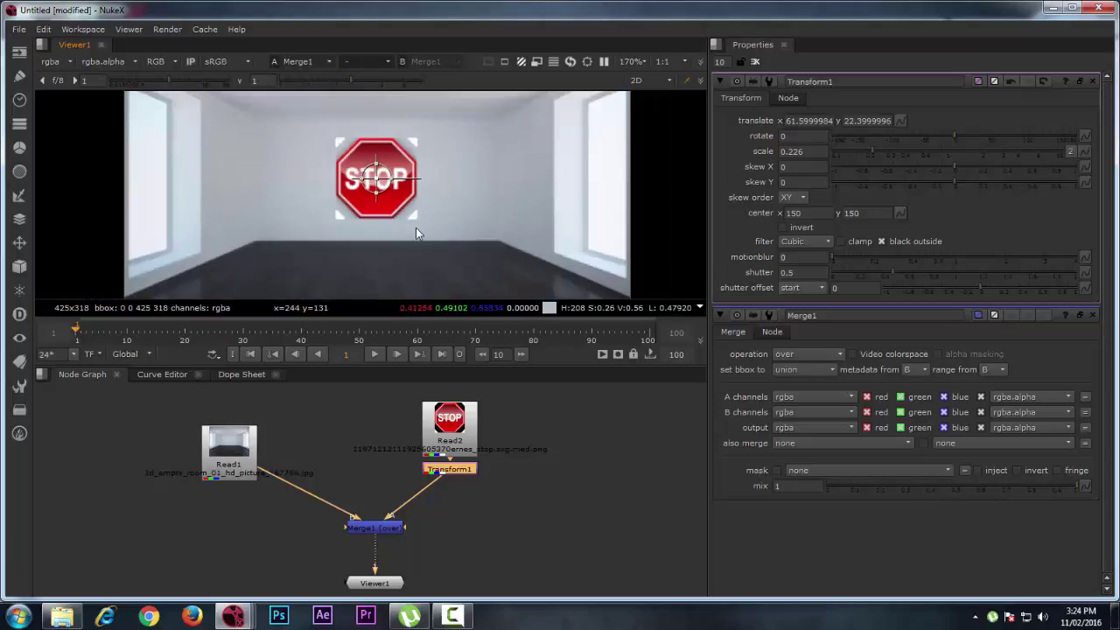
Insert a Premult node after the Transform node to remove the white corners around the stop sign.
{"action": "left_click", "coordinate": [456, 438]}
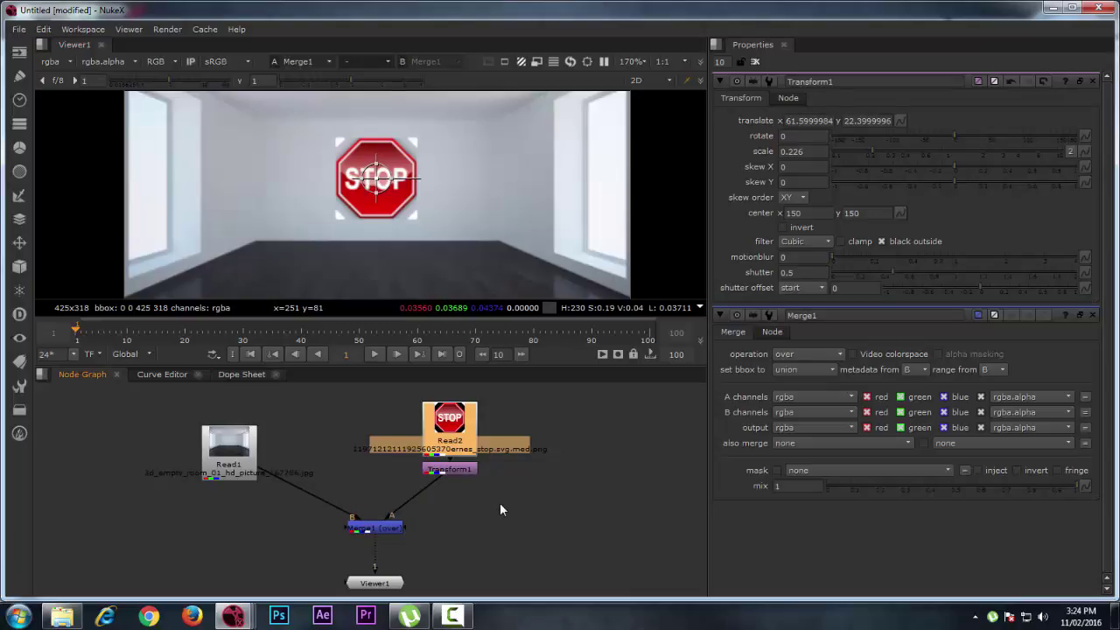
{"action": "left_click", "coordinate": [500, 509]}
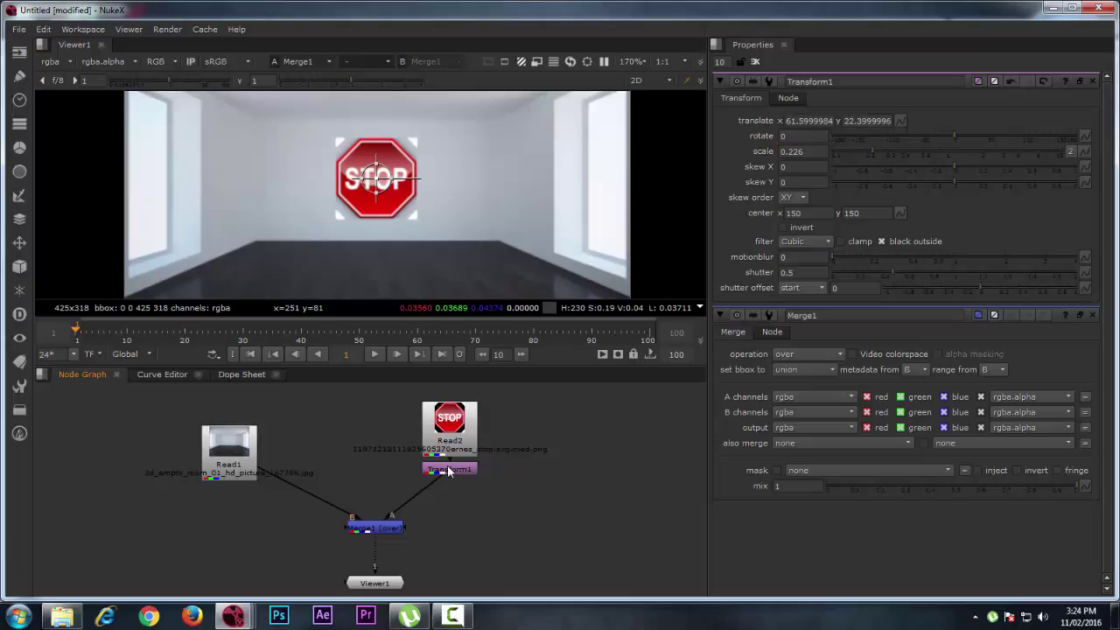
{"action": "left_click", "coordinate": [451, 471]}
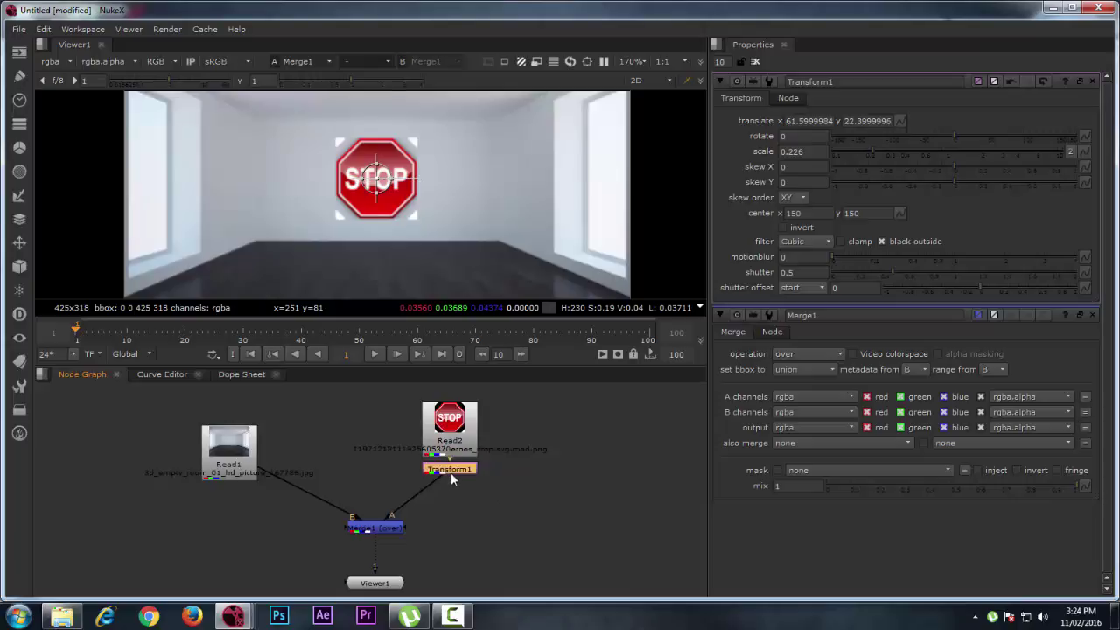
{"action": "key", "text": "Tab"}
{"action": "type", "text": "prem"}
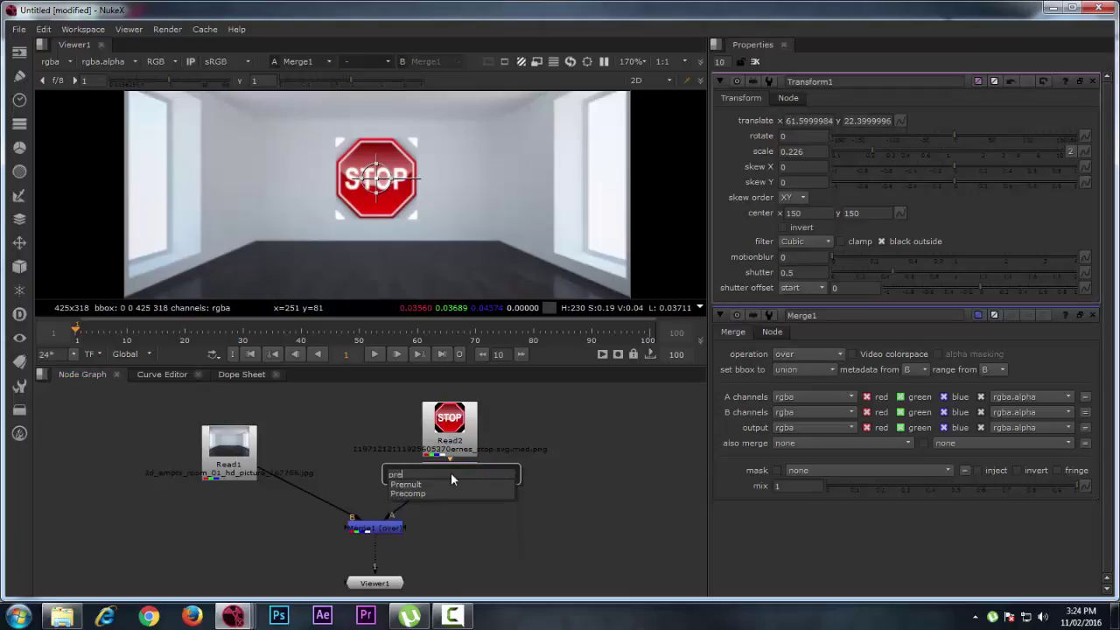
{"action": "key", "text": "Return"}
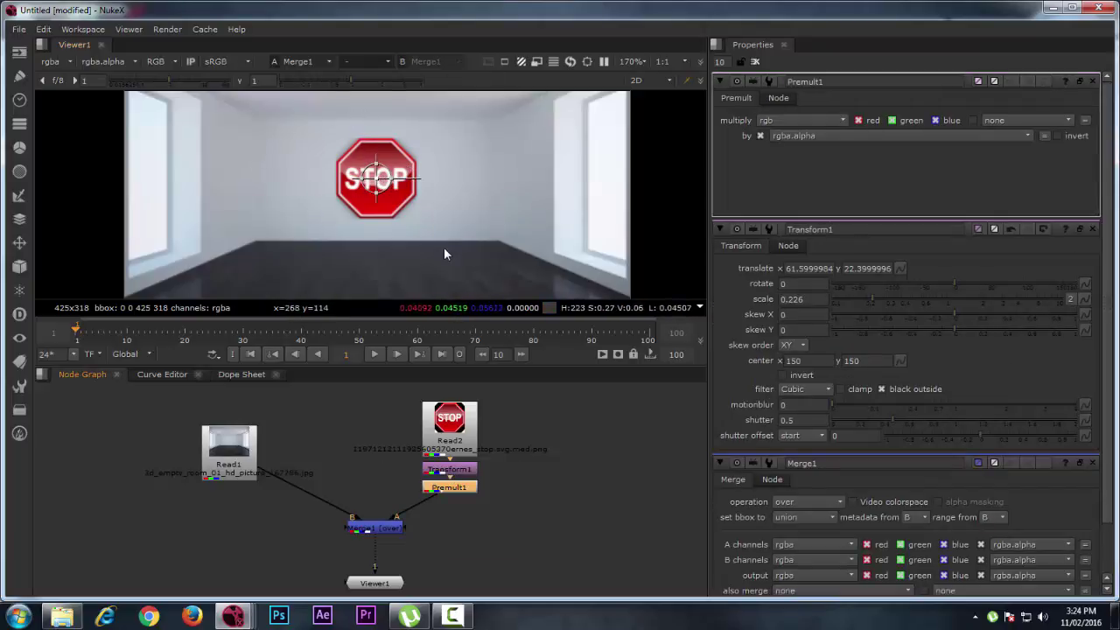
{"action": "scroll", "coordinate": [446, 246], "scroll_direction": "down", "scroll_amount": 3}
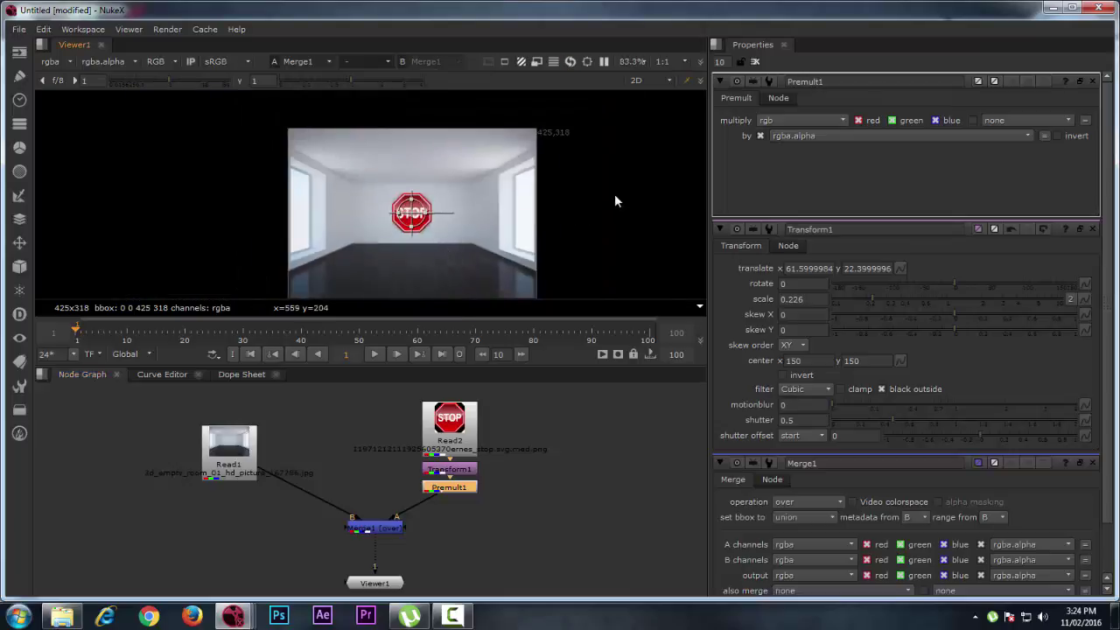
Bring up the Merge node's properties and shift the node slightly up and left in the graph.
{"action": "double_click", "coordinate": [375, 529]}
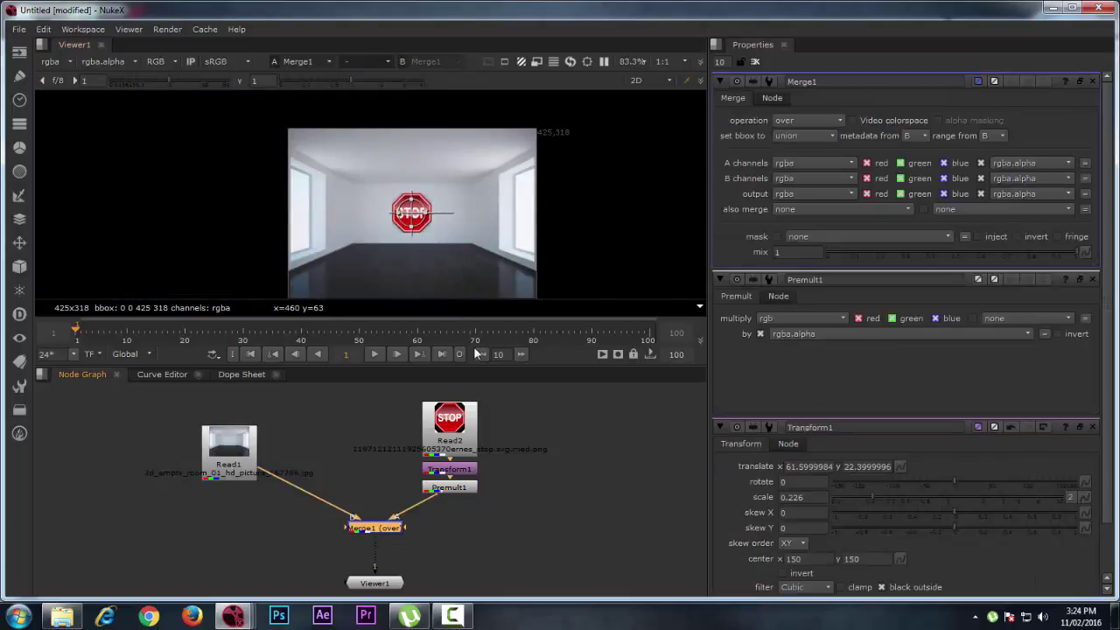
{"action": "scroll", "coordinate": [450, 228], "scroll_direction": "down", "scroll_amount": 2}
{"action": "scroll", "coordinate": [430, 215], "scroll_direction": "up", "scroll_amount": 5}
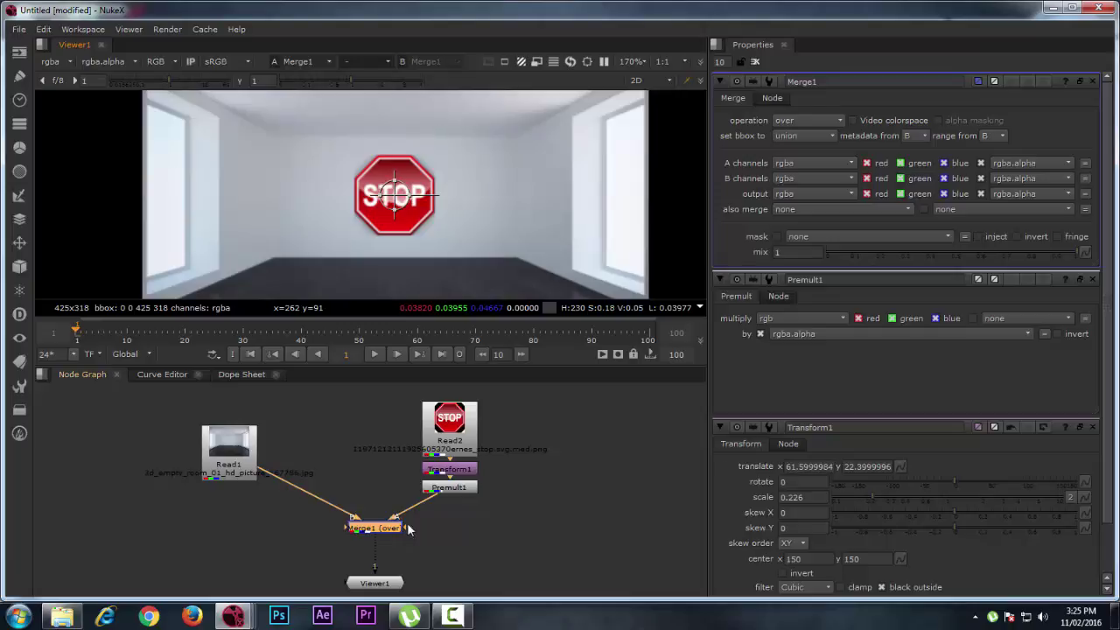
{"action": "left_click_drag", "start_coordinate": [381, 535], "coordinate": [367, 516]}
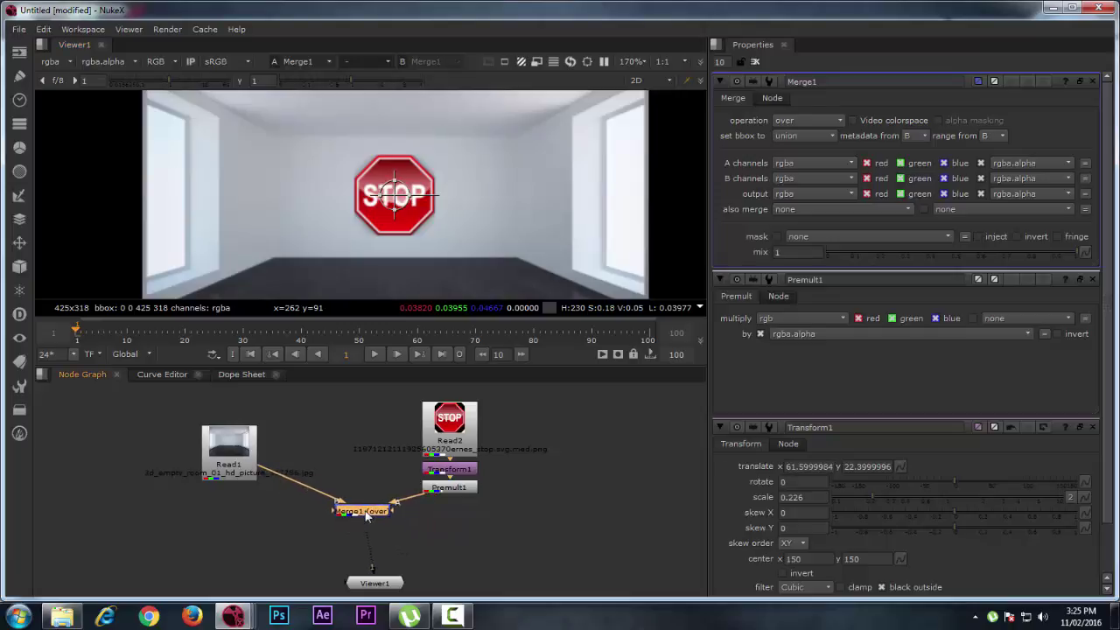
Align the Viewer node beneath the Merge node and move the Merge node down closer to it.
{"action": "left_click_drag", "start_coordinate": [372, 573], "coordinate": [359, 573]}
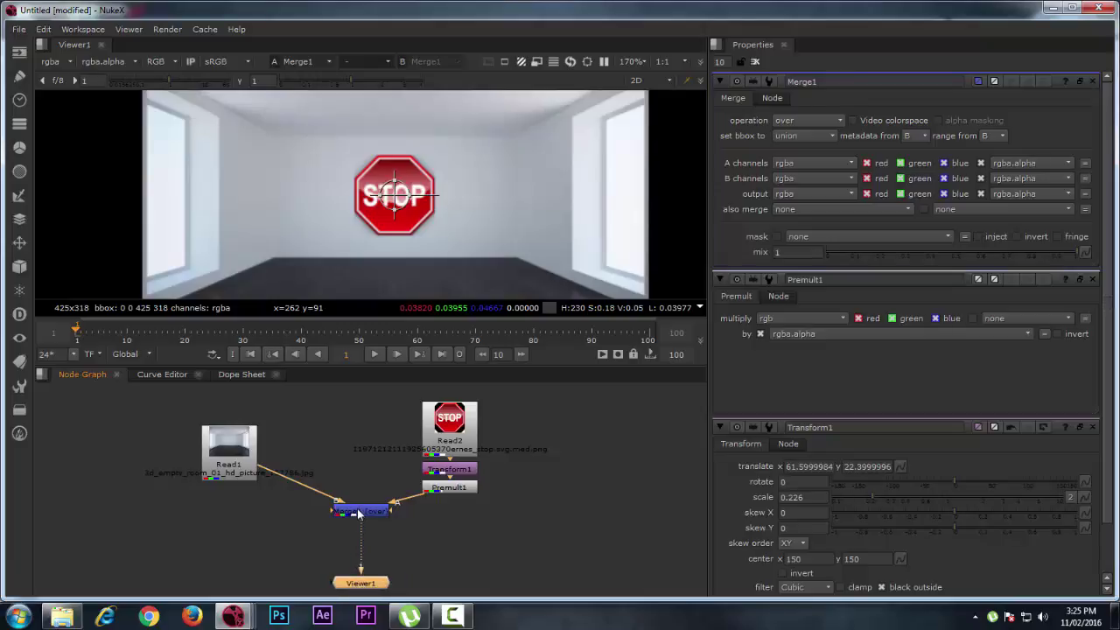
{"action": "left_click_drag", "start_coordinate": [359, 513], "coordinate": [360, 539]}
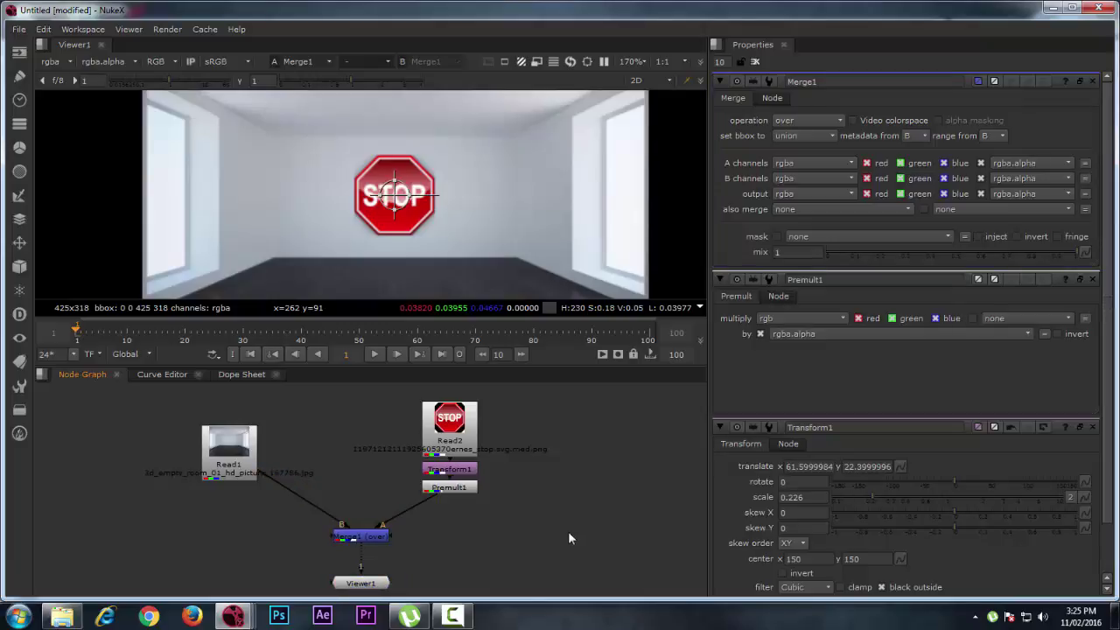
Delete the room, stop sign, Transform, Premult and Merge nodes, keeping only the Viewer node in the graph.
{"action": "scroll", "coordinate": [569, 532], "scroll_direction": "down", "scroll_amount": 3}
{"action": "scroll", "coordinate": [481, 472], "scroll_direction": "down", "scroll_amount": 2}
{"action": "middle_click_drag", "start_coordinate": [480, 472], "coordinate": [481, 497]}
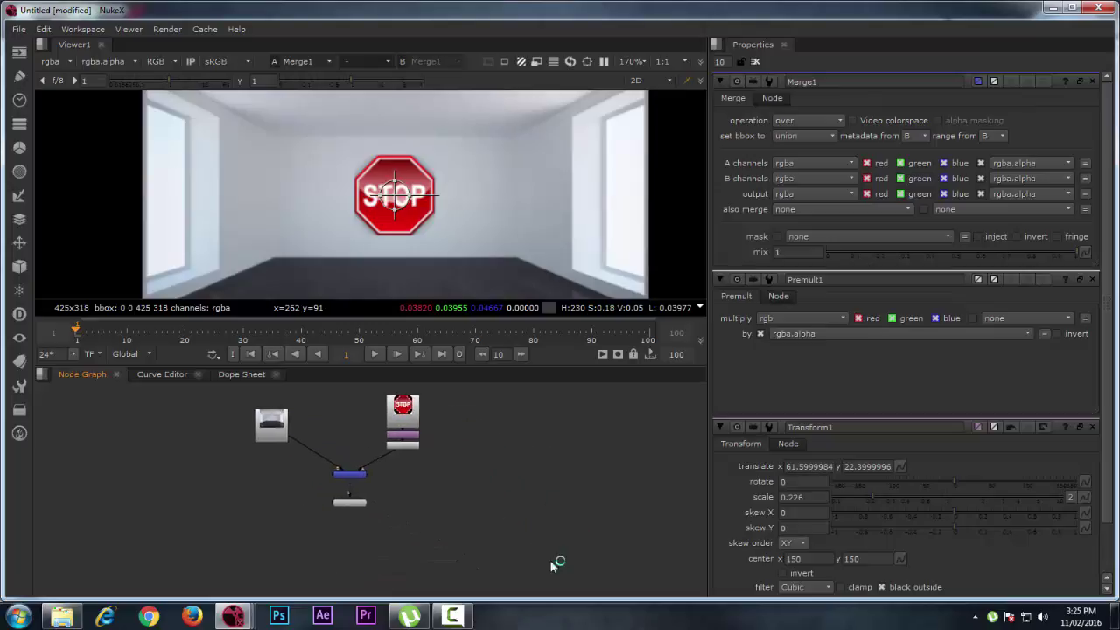
{"action": "left_click_drag", "start_coordinate": [553, 562], "coordinate": [108, 356]}
{"action": "left_click", "coordinate": [468, 522]}
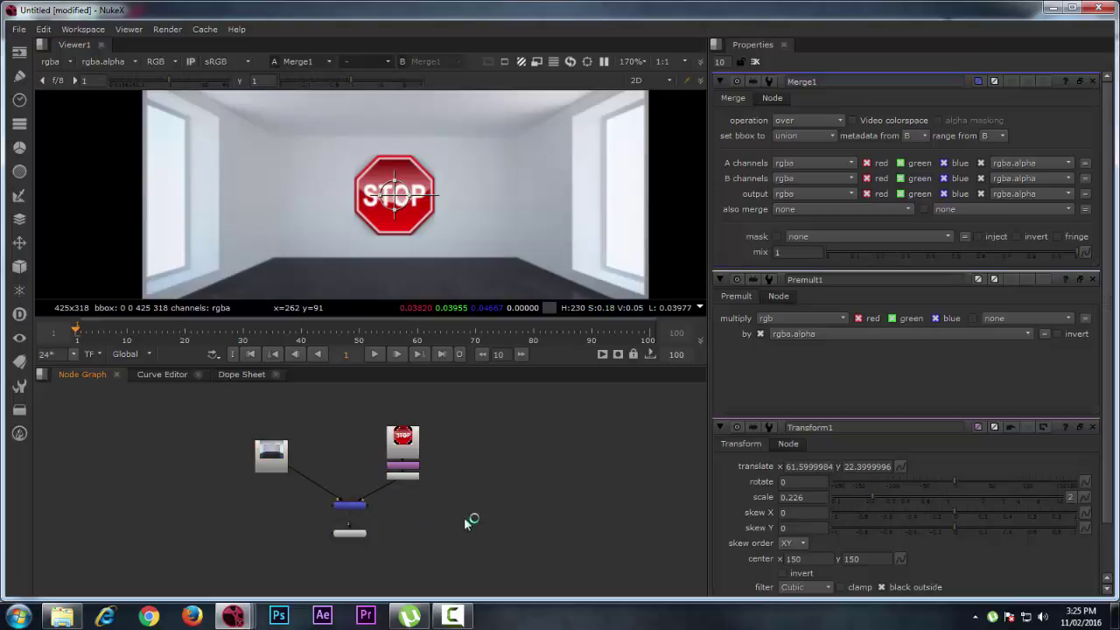
{"action": "left_click_drag", "start_coordinate": [469, 521], "coordinate": [254, 408]}
{"action": "key", "text": "Delete"}
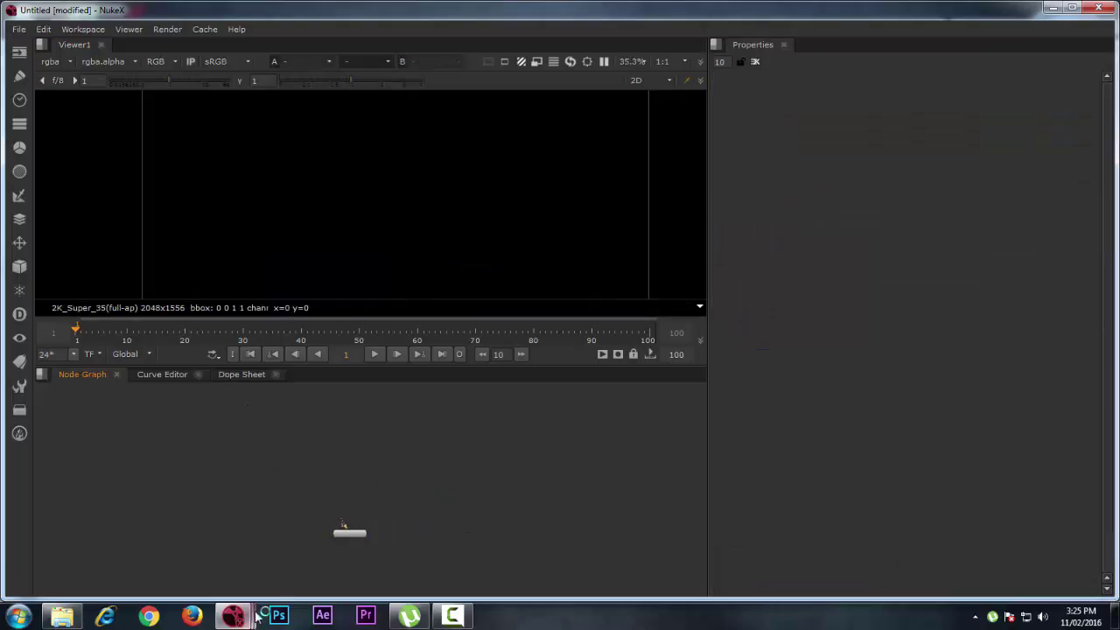
Switch to the other open Nuke project and inspect its merged result and the original palace image.
{"action": "mouse_move", "coordinate": [254, 617]}
{"action": "left_click", "coordinate": [296, 525]}
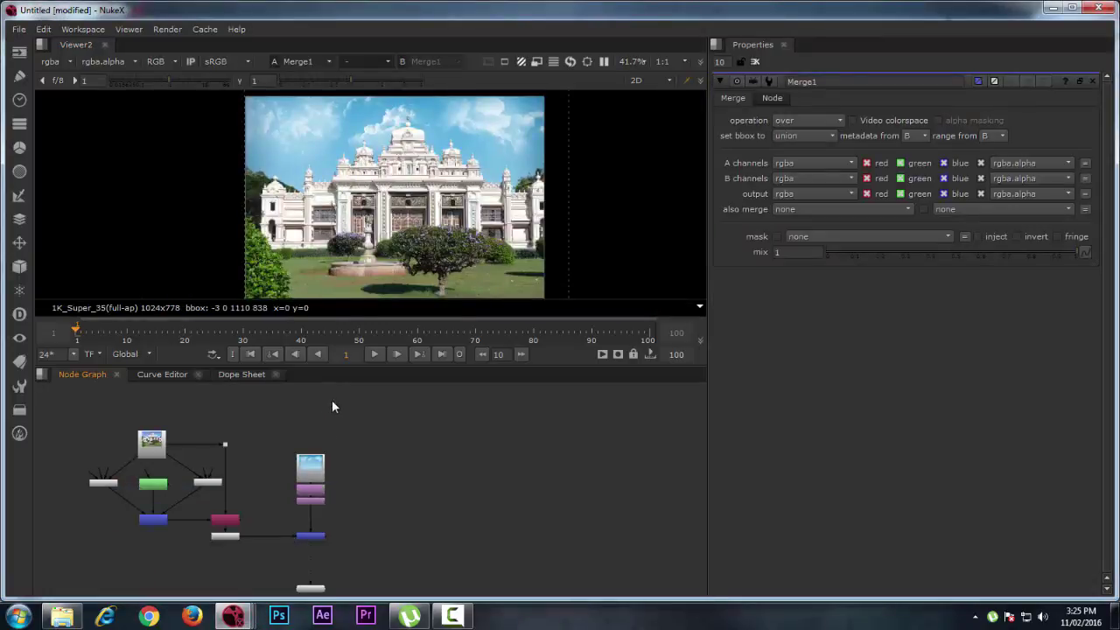
{"action": "middle_click_drag", "start_coordinate": [391, 285], "coordinate": [352, 277]}
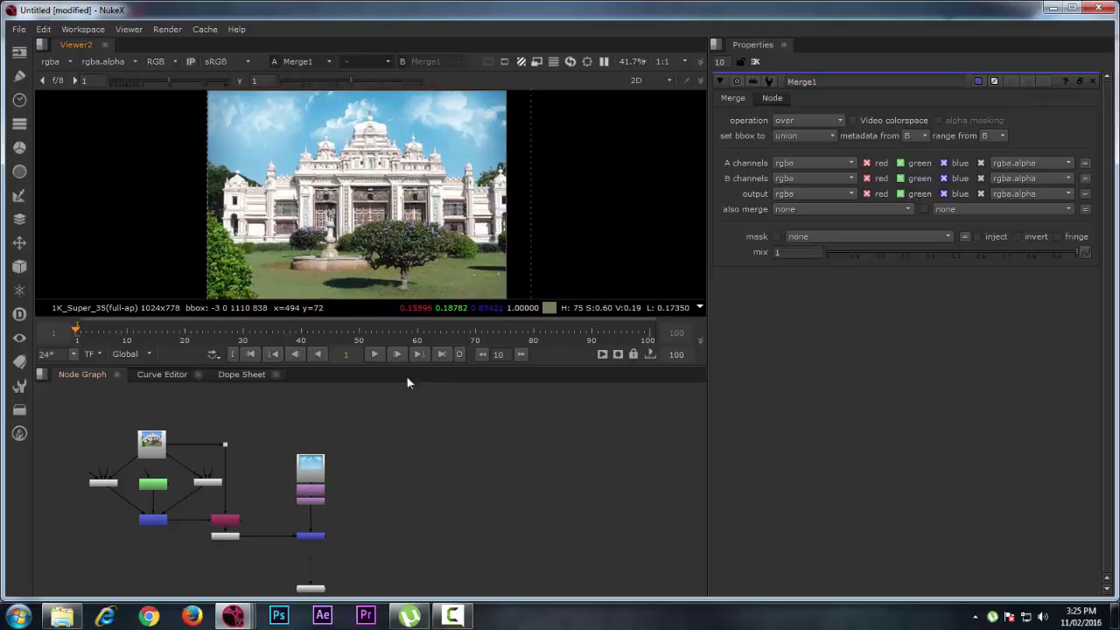
{"action": "key", "text": "f"}
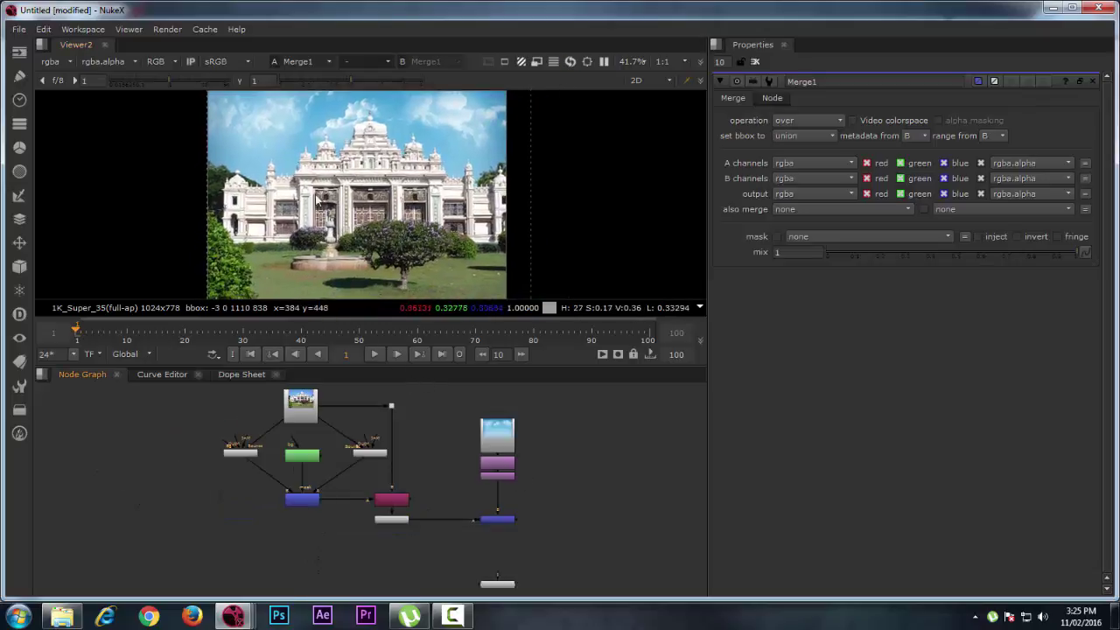
{"action": "scroll", "coordinate": [313, 293], "scroll_direction": "up", "scroll_amount": 1}
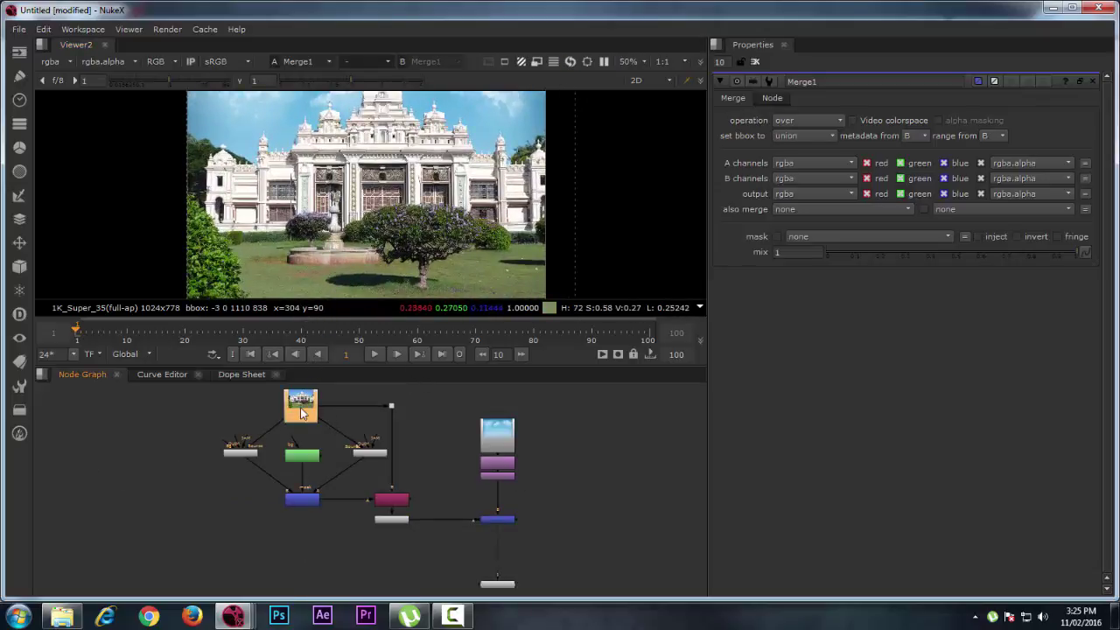
{"action": "key", "text": "1"}
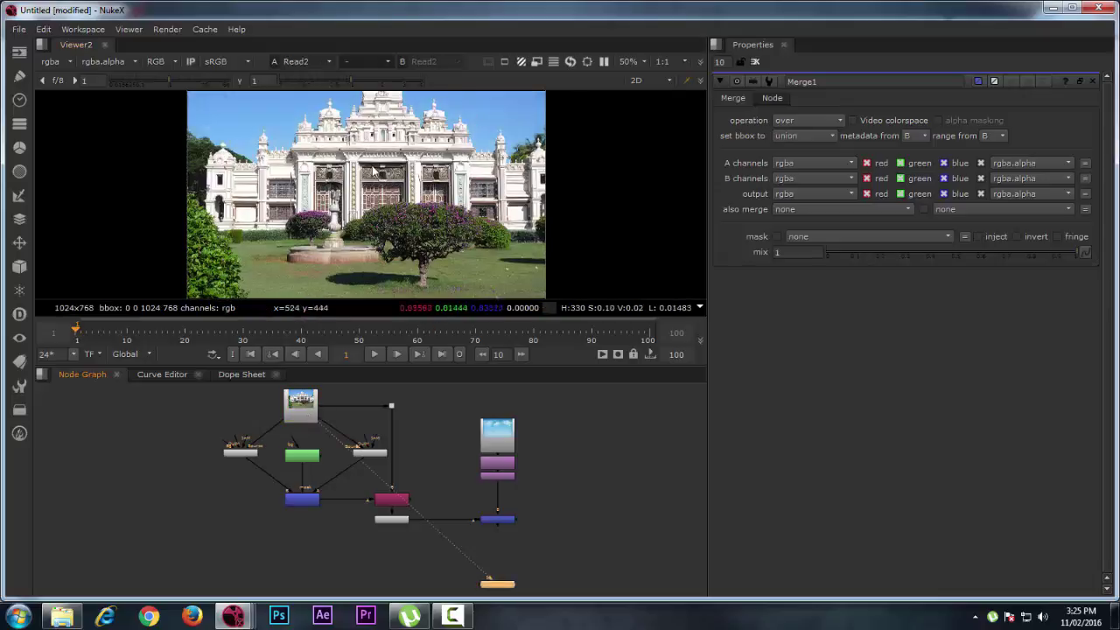
{"action": "scroll", "coordinate": [383, 152], "scroll_direction": "up", "scroll_amount": 4}
{"action": "scroll", "coordinate": [383, 152], "scroll_direction": "down", "scroll_amount": 4}
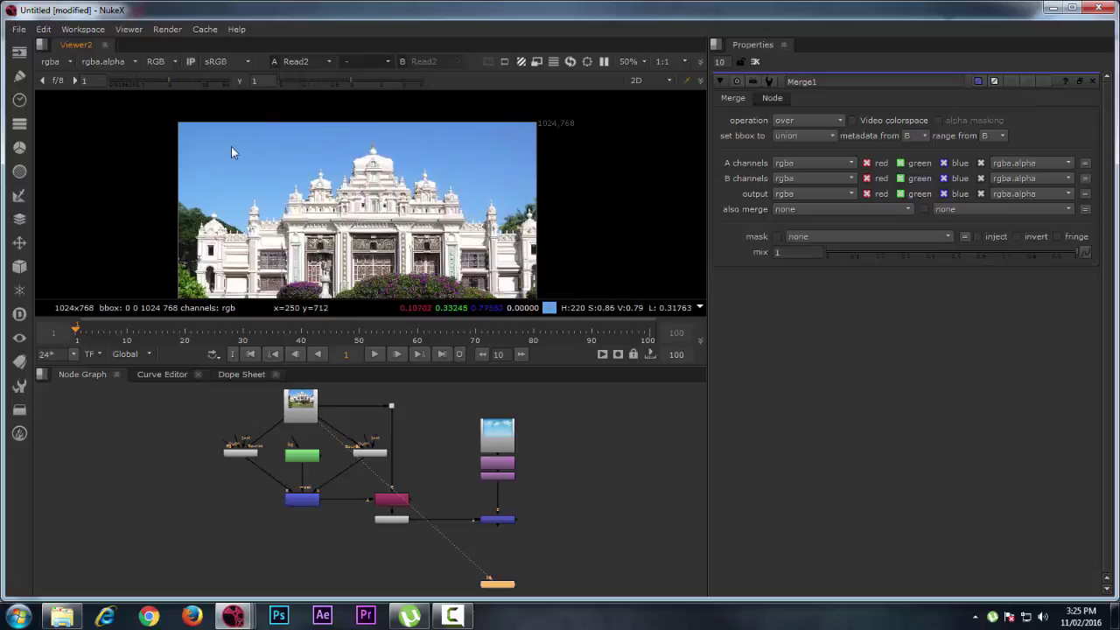
View the sky image, then examine the merged sky replacement up close and its node tree.
{"action": "left_click", "coordinate": [498, 435]}
{"action": "key", "text": "1"}
{"action": "scroll", "coordinate": [400, 202], "scroll_direction": "down", "scroll_amount": 4}
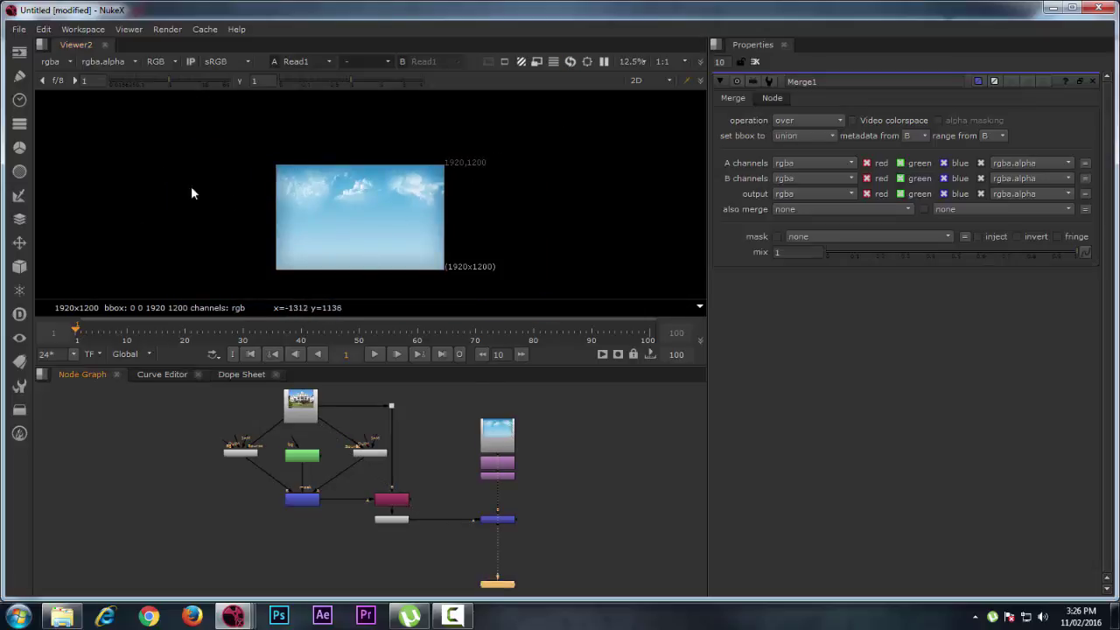
{"action": "key", "text": "1"}
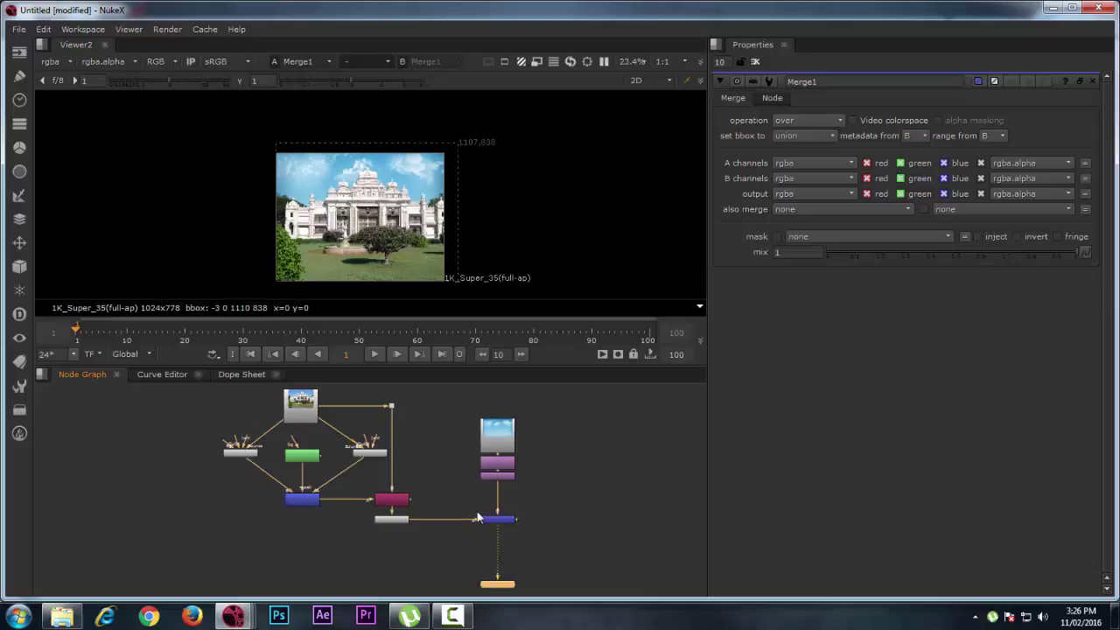
{"action": "scroll", "coordinate": [393, 237], "scroll_direction": "up", "scroll_amount": 8}
{"action": "scroll", "coordinate": [333, 139], "scroll_direction": "down", "scroll_amount": 3}
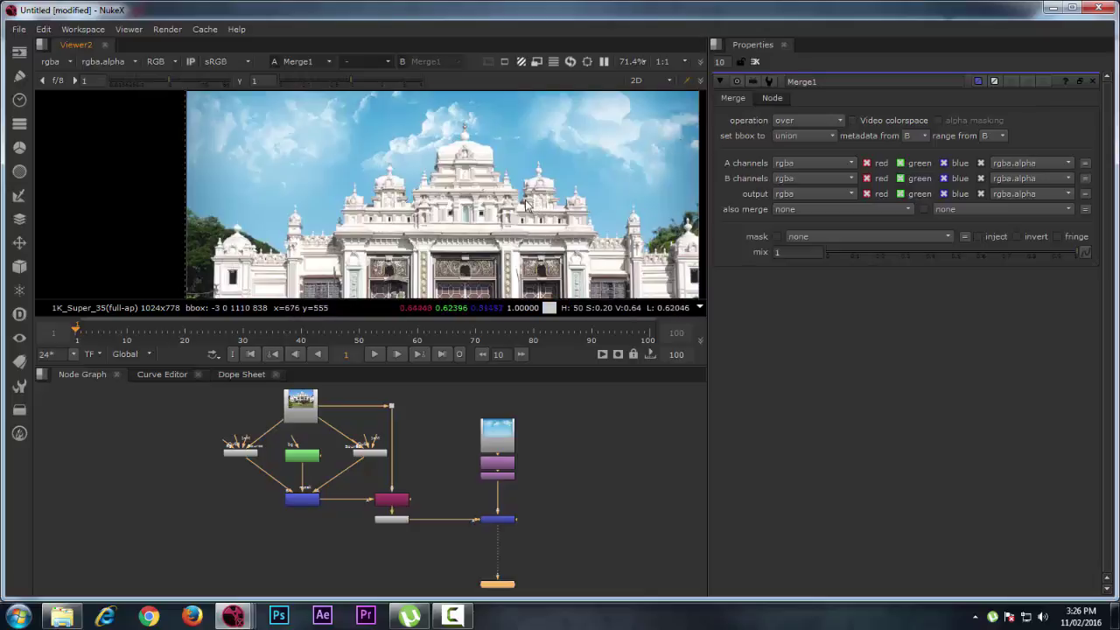
{"action": "scroll", "coordinate": [535, 206], "scroll_direction": "down", "scroll_amount": 3}
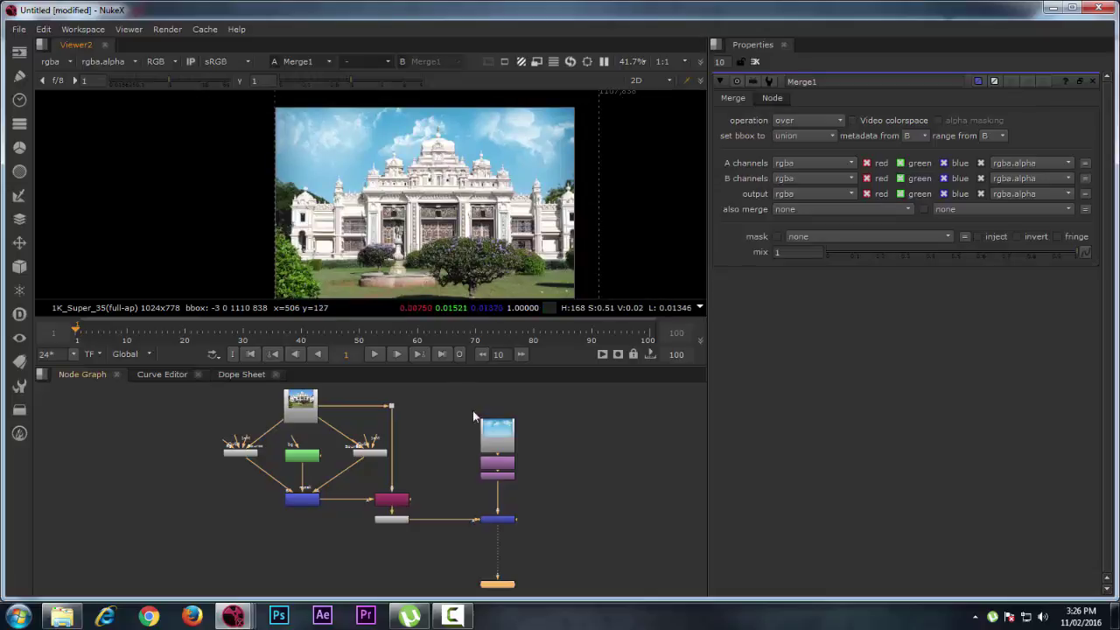
{"action": "mouse_move", "coordinate": [544, 455]}
{"action": "middle_mouse_down"}
{"action": "mouse_move", "coordinate": [604, 449]}
{"action": "mouse_move", "coordinate": [382, 428]}
{"action": "mouse_move", "coordinate": [542, 467]}
{"action": "middle_mouse_up"}
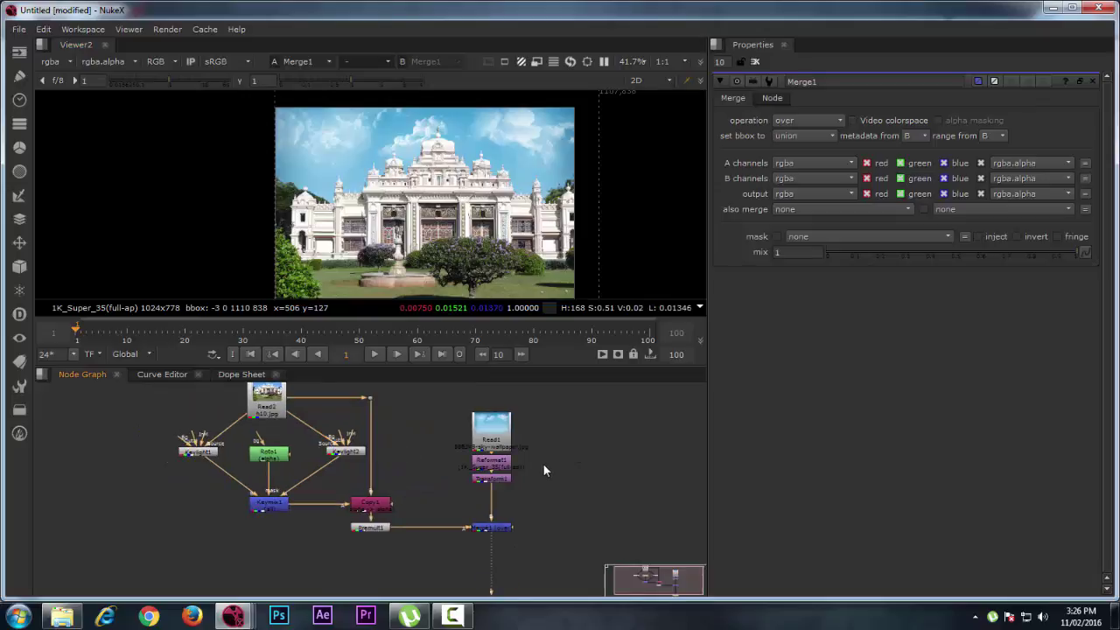
Return to the emptied Nuke project, look through the Images folder for source pictures, and switch back to Nuke.
{"action": "mouse_move", "coordinate": [233, 617]}
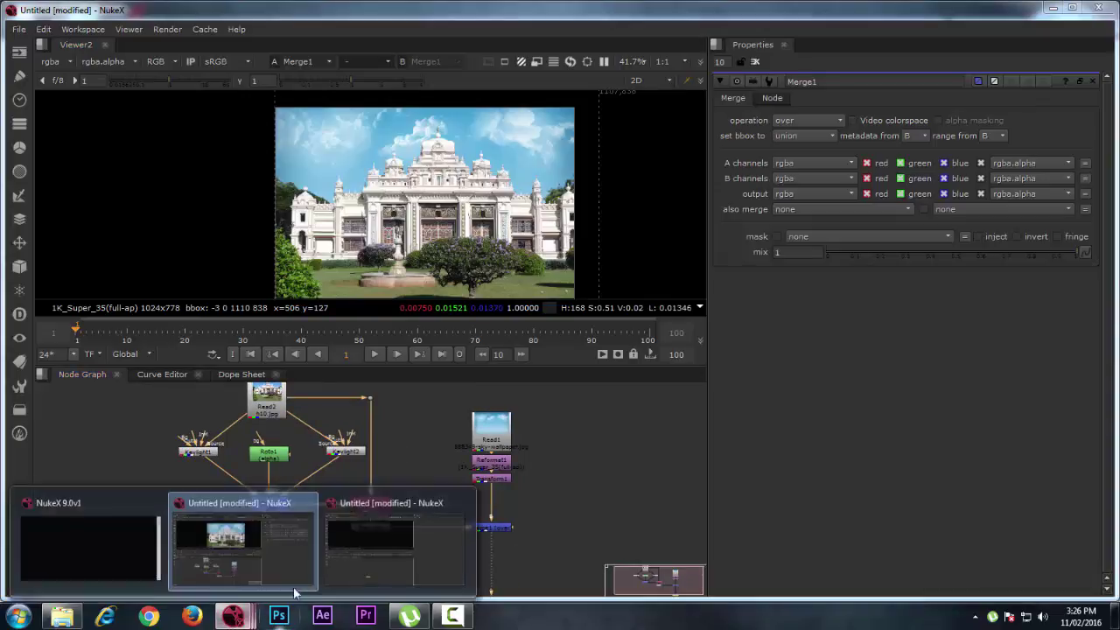
{"action": "left_click", "coordinate": [353, 560]}
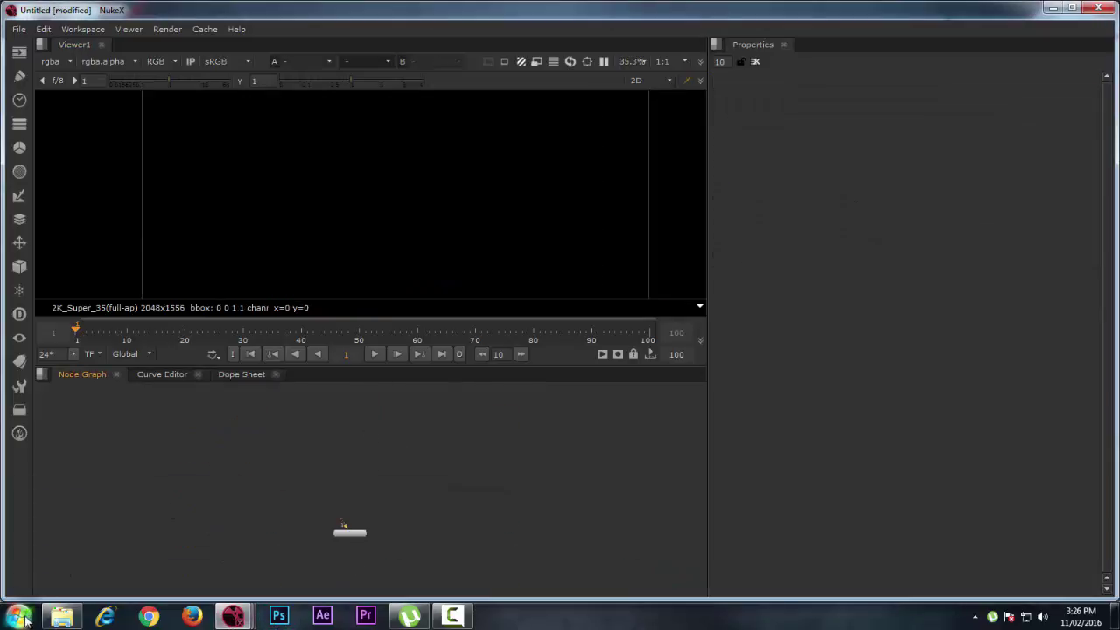
{"action": "left_click", "coordinate": [61, 617]}
{"action": "left_click", "coordinate": [533, 423]}
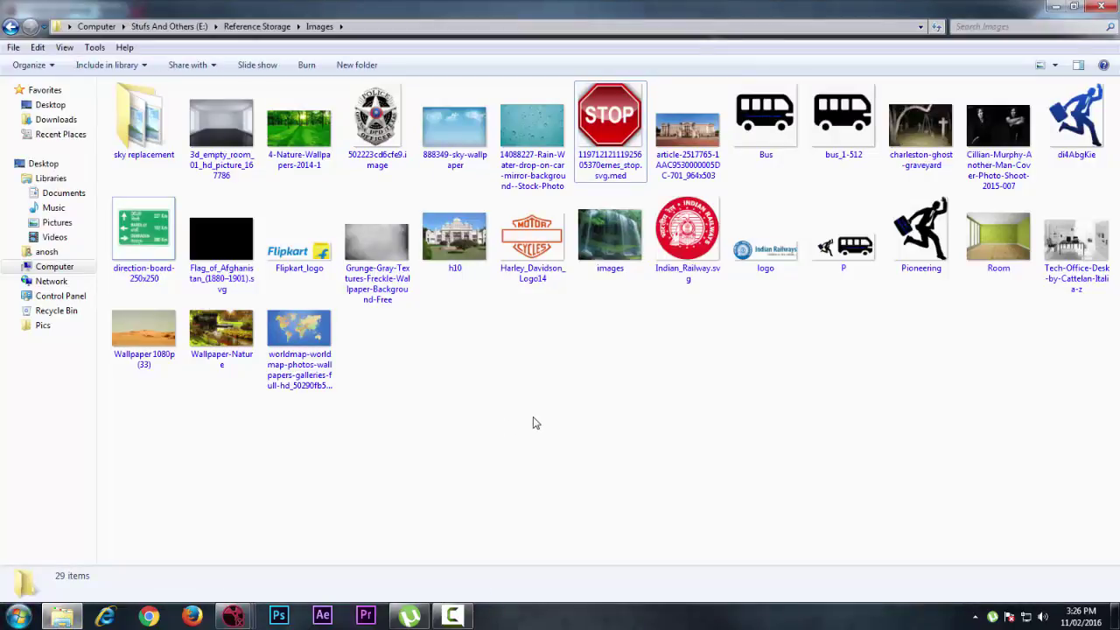
{"action": "mouse_move", "coordinate": [232, 616]}
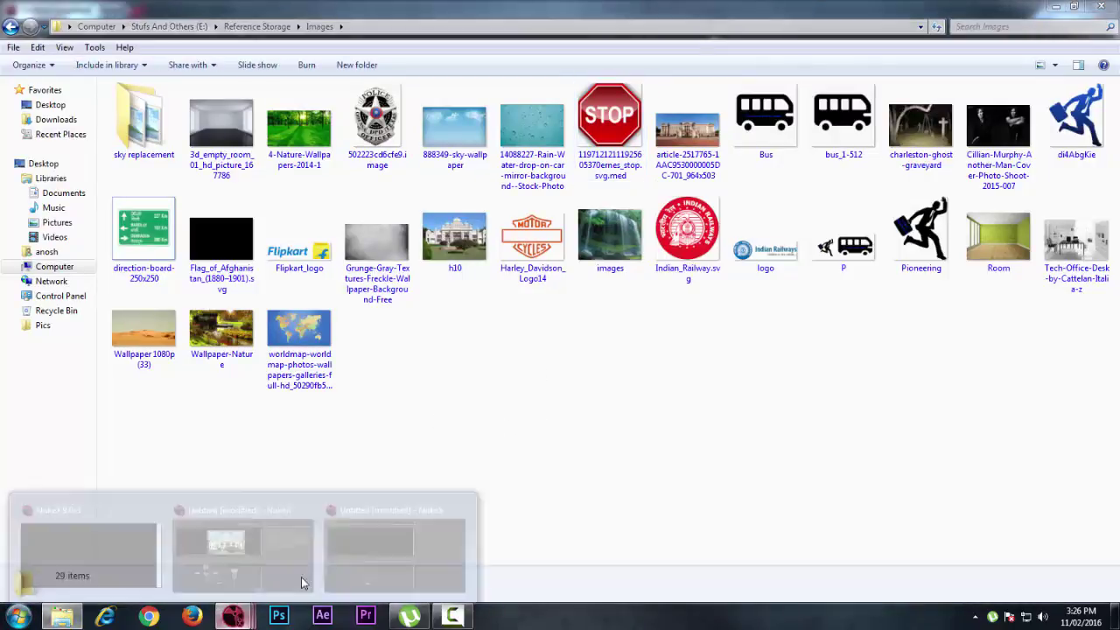
{"action": "left_click", "coordinate": [358, 551]}
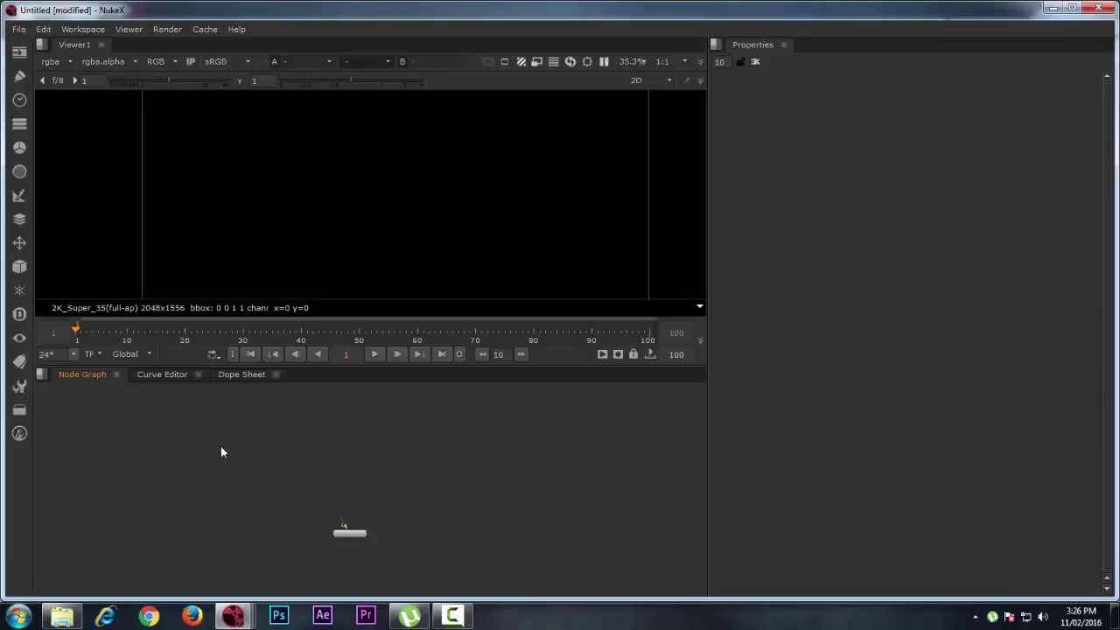
{"action": "key", "text": "r"}
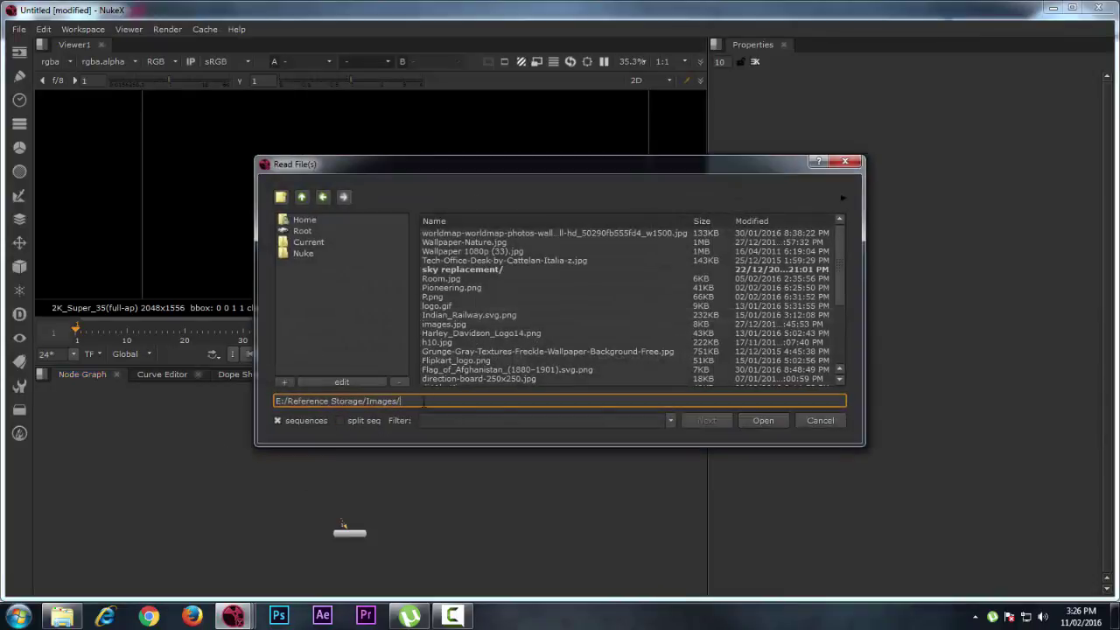
{"action": "left_click", "coordinate": [459, 286]}
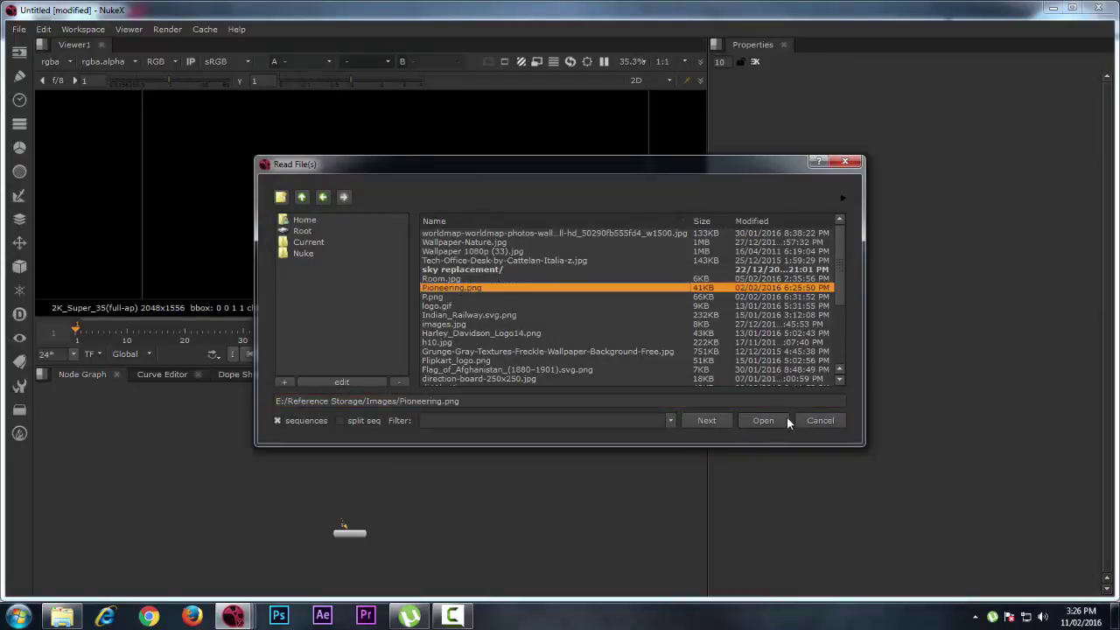
{"action": "left_click", "coordinate": [763, 421]}
{"action": "left_click", "coordinate": [224, 471]}
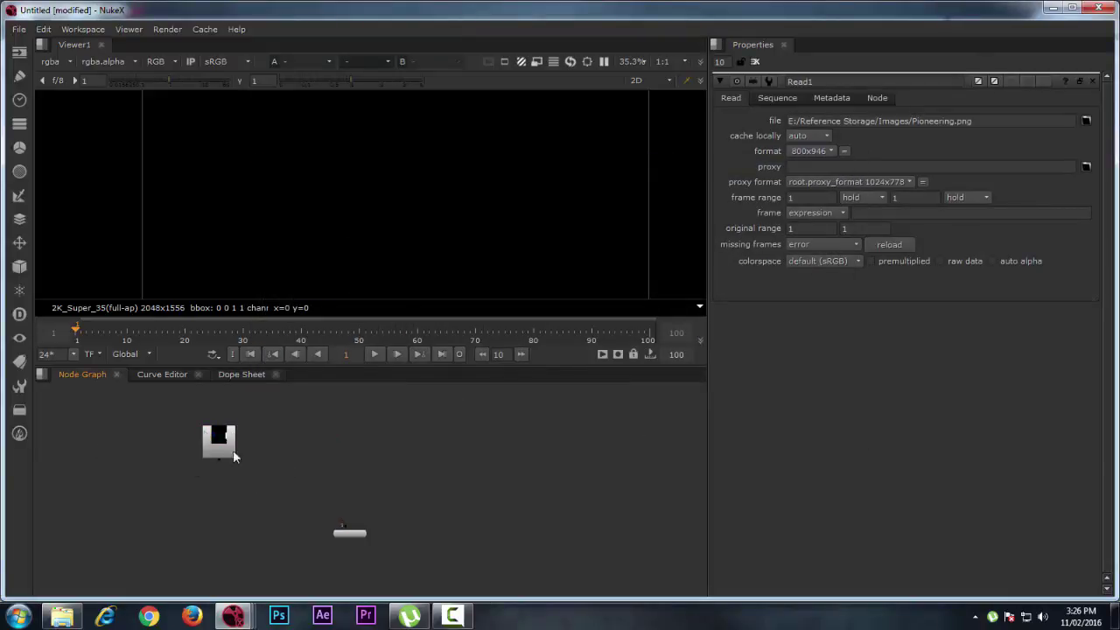
{"action": "left_click", "coordinate": [226, 450]}
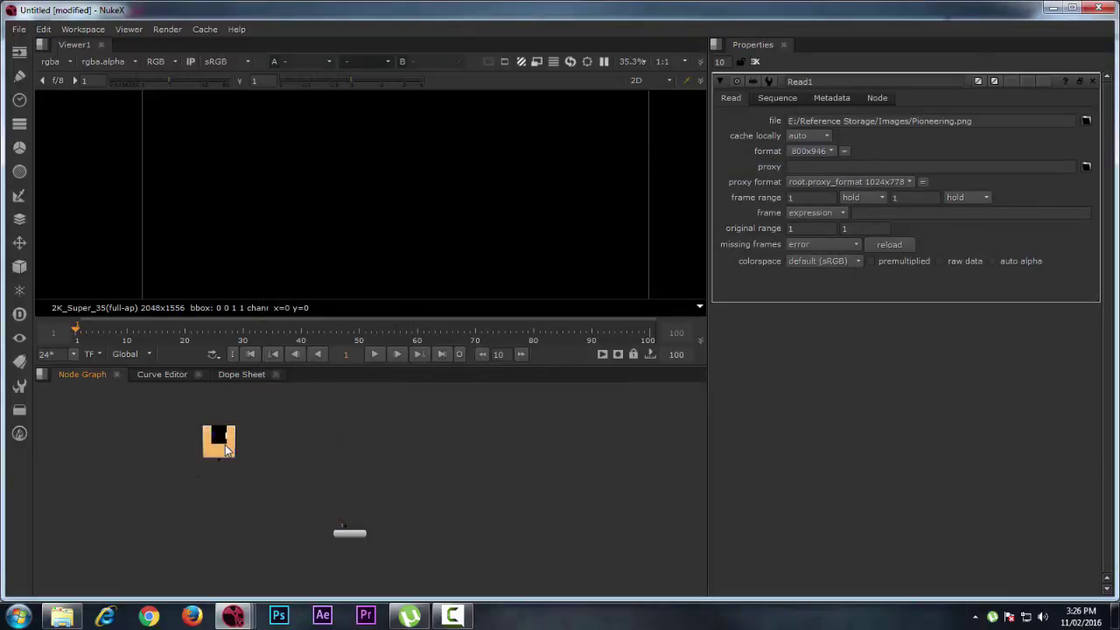
{"action": "key", "text": "Delete"}
{"action": "left_click", "coordinate": [62, 617]}
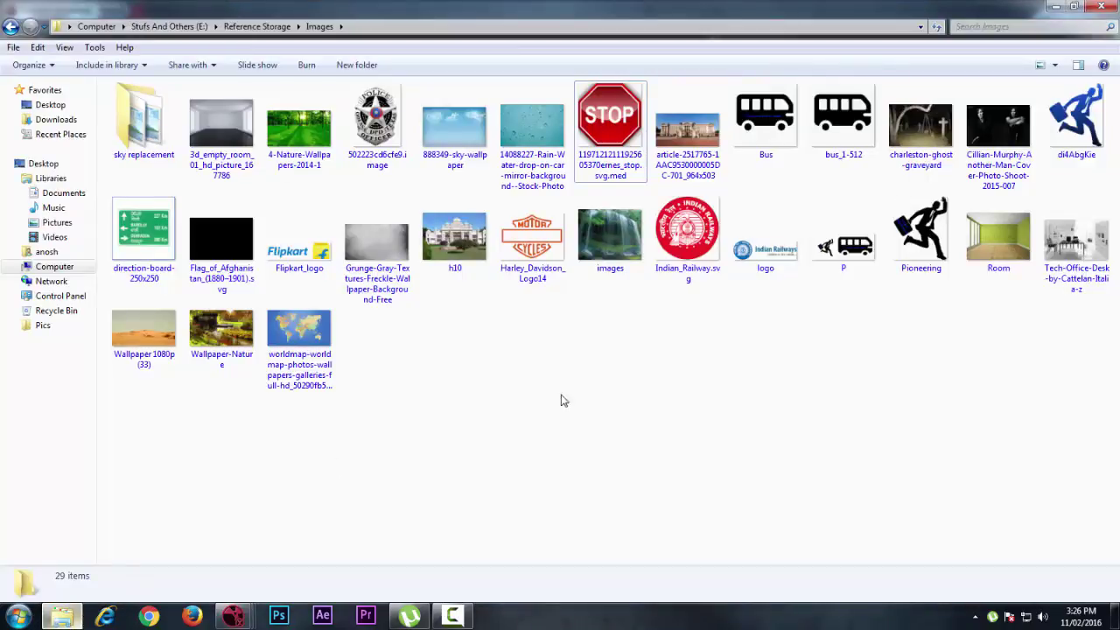
{"action": "left_click", "coordinate": [455, 127]}
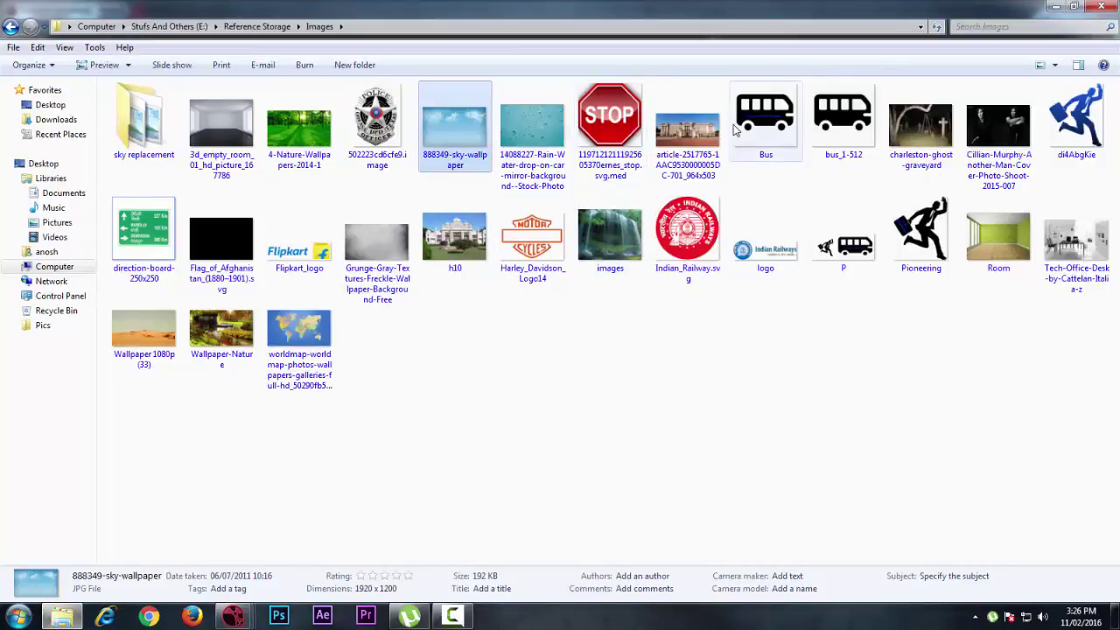
{"action": "left_click", "coordinate": [765, 118], "text": "shift"}
{"action": "left_click", "coordinate": [713, 386]}
{"action": "left_click", "coordinate": [454, 127]}
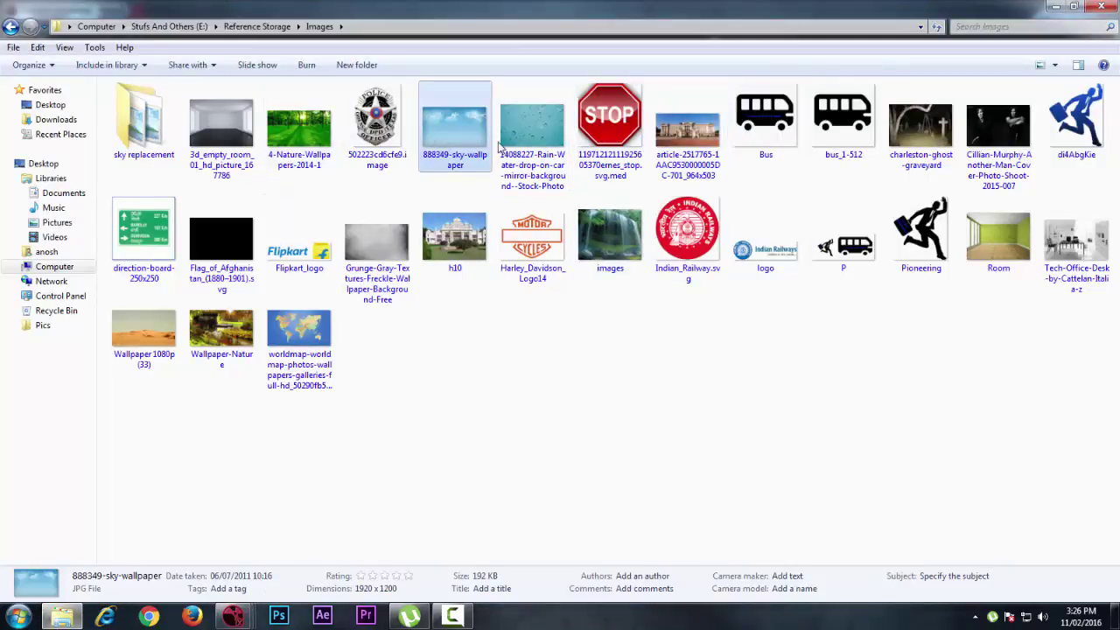
{"action": "left_click", "coordinate": [689, 140], "text": "shift"}
{"action": "left_click", "coordinate": [675, 356]}
{"action": "left_click", "coordinate": [688, 132]}
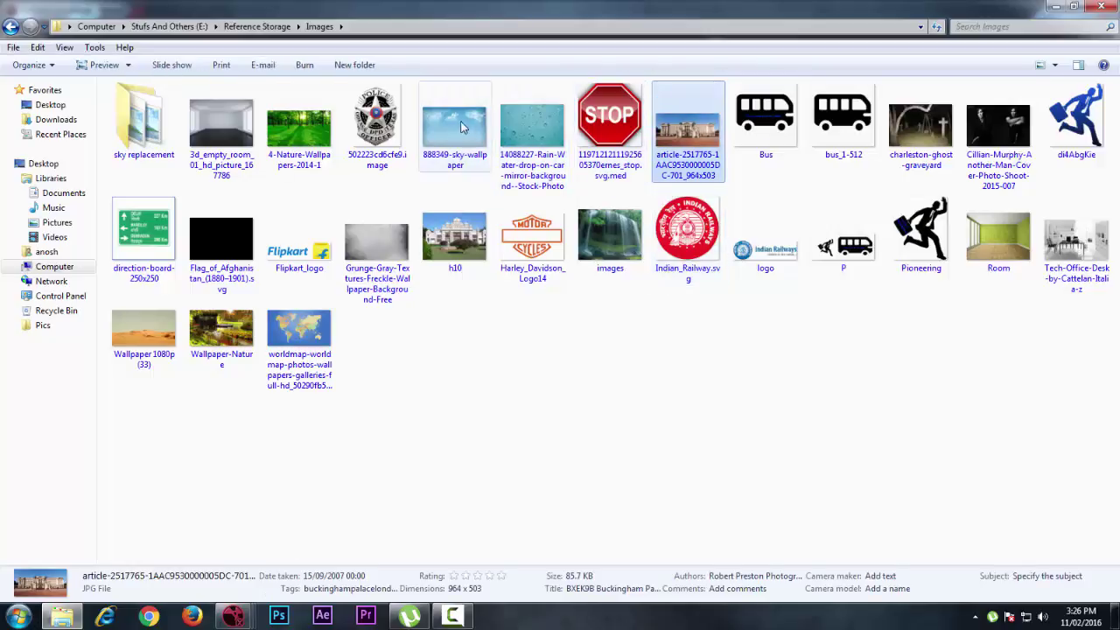
{"action": "left_click", "coordinate": [452, 140], "text": "ctrl"}
{"action": "left_click_drag", "start_coordinate": [452, 140], "coordinate": [460, 448]}
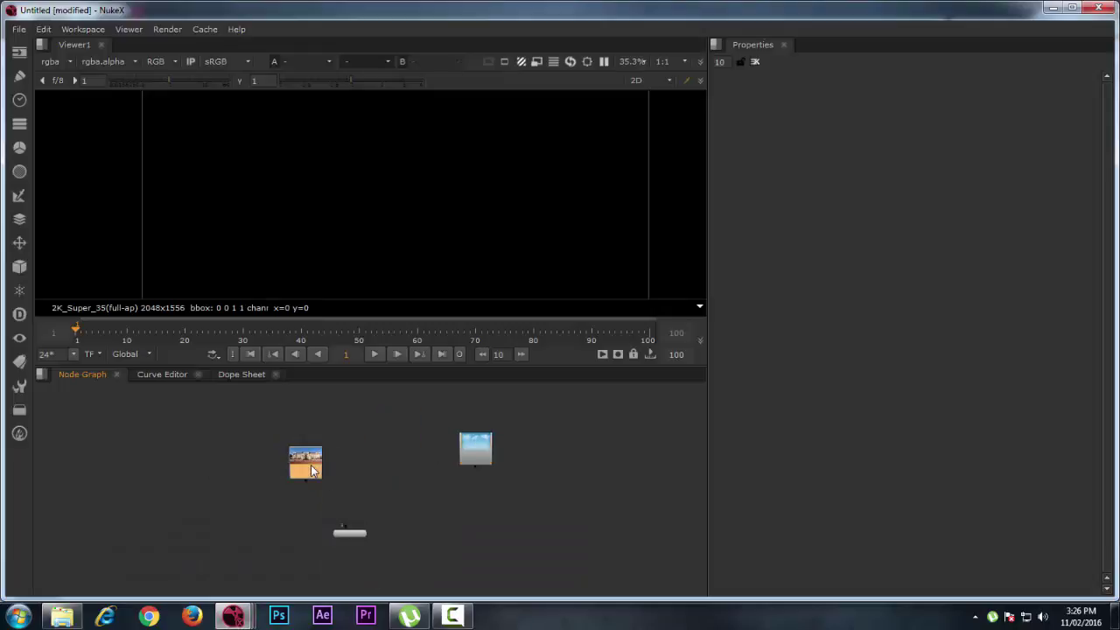
Compare the palace image and the sky image by showing each in turn in the viewer.
{"action": "key", "text": "1"}
{"action": "scroll", "coordinate": [338, 179], "scroll_direction": "down", "scroll_amount": 2}
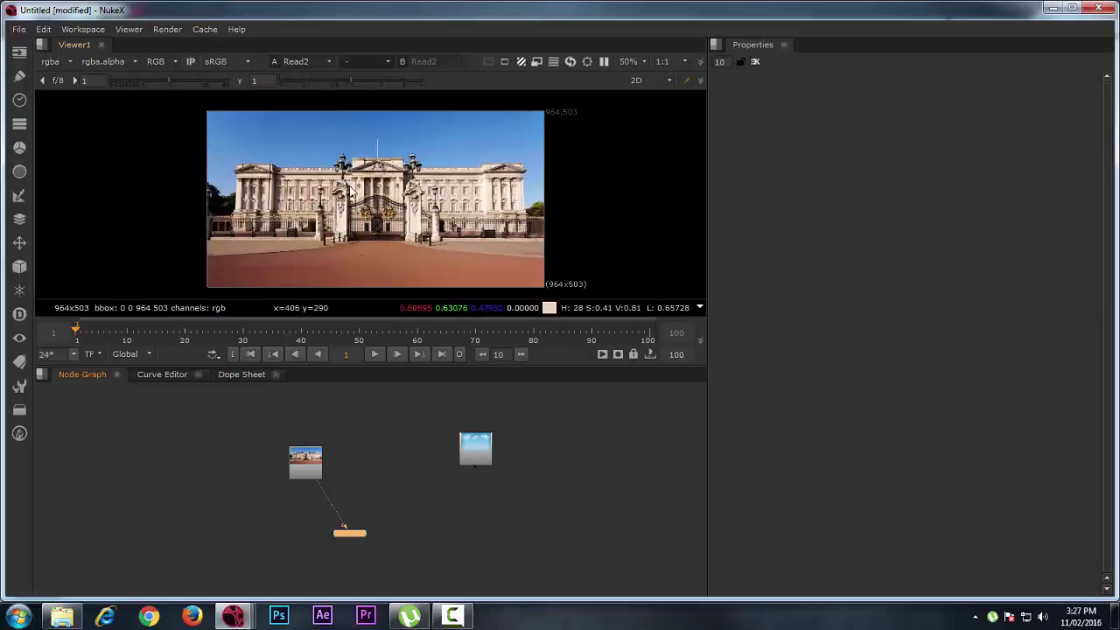
{"action": "scroll", "coordinate": [349, 186], "scroll_direction": "down", "scroll_amount": 1}
{"action": "scroll", "coordinate": [383, 221], "scroll_direction": "up", "scroll_amount": 1}
{"action": "left_click", "coordinate": [477, 457]}
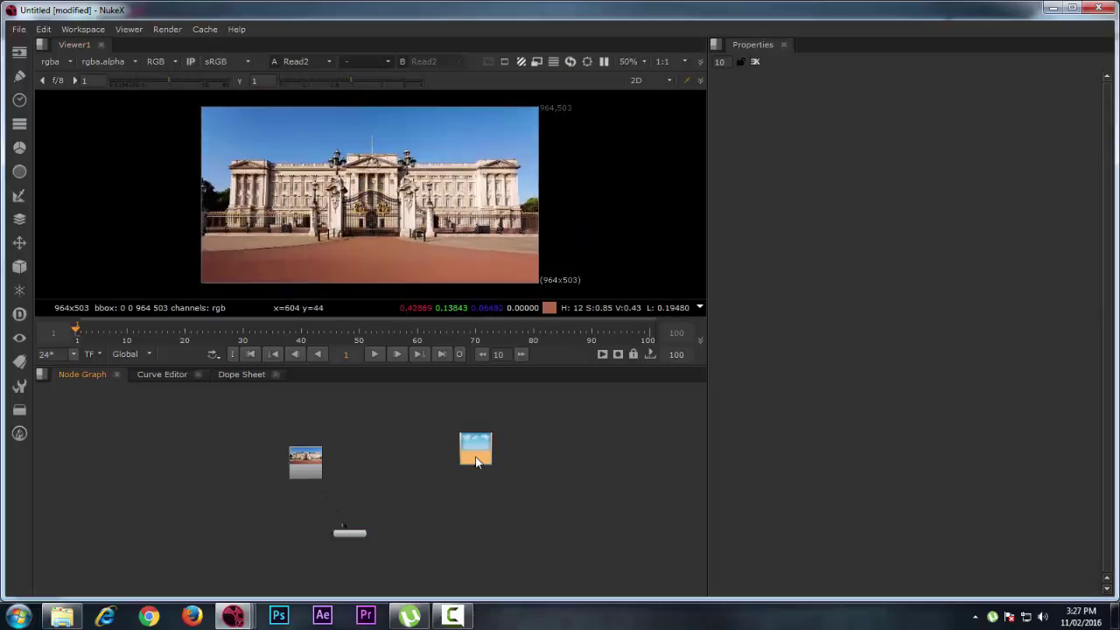
{"action": "key", "text": "1"}
{"action": "left_click", "coordinate": [302, 454]}
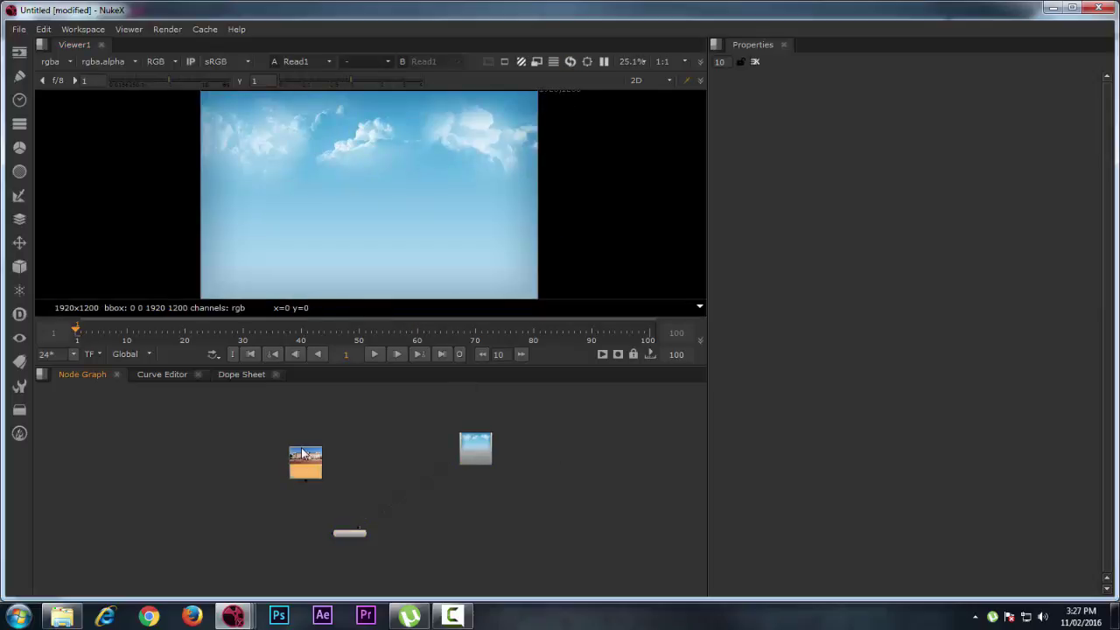
{"action": "key", "text": "1"}
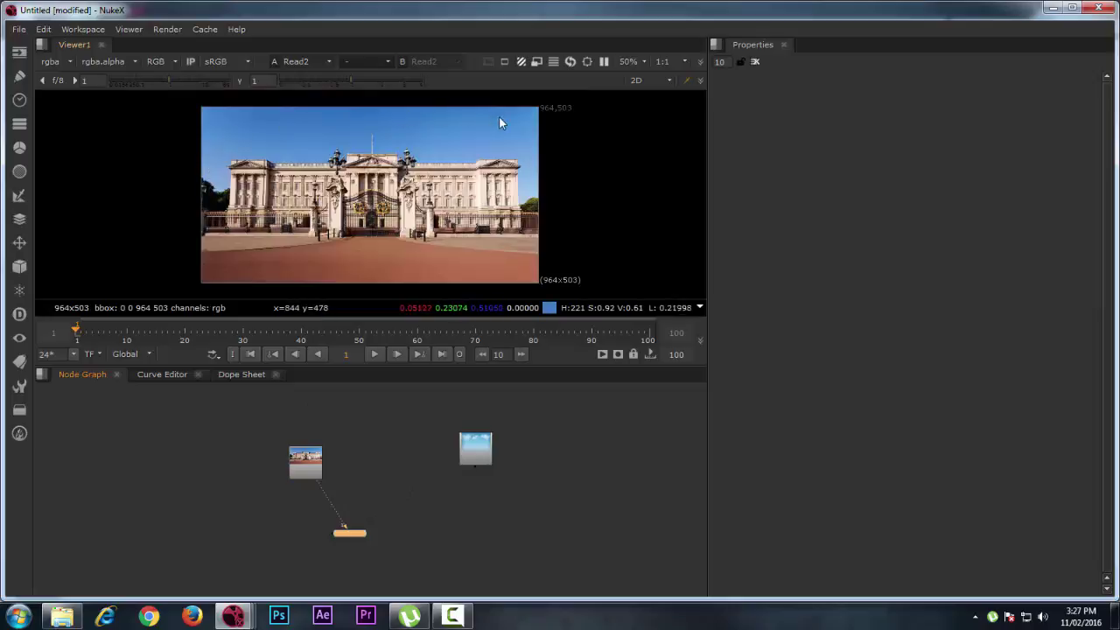
{"action": "left_click", "coordinate": [468, 448]}
{"action": "key", "text": "1"}
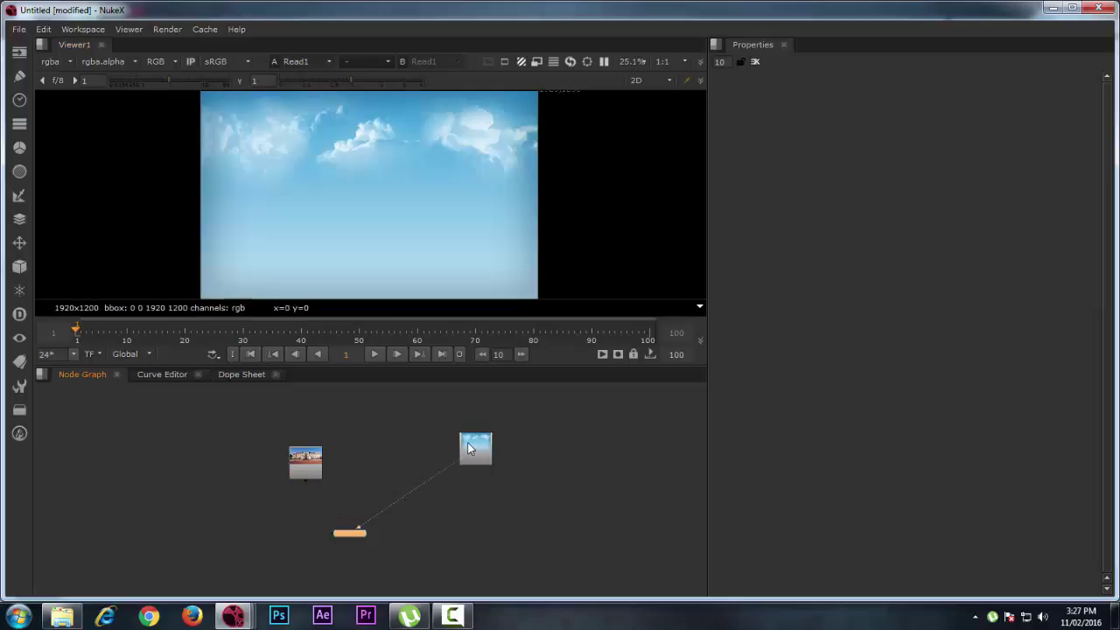
Show the palace image in the viewer and place the Viewer node directly below its Read node.
{"action": "left_click", "coordinate": [305, 462]}
{"action": "key", "text": "1"}
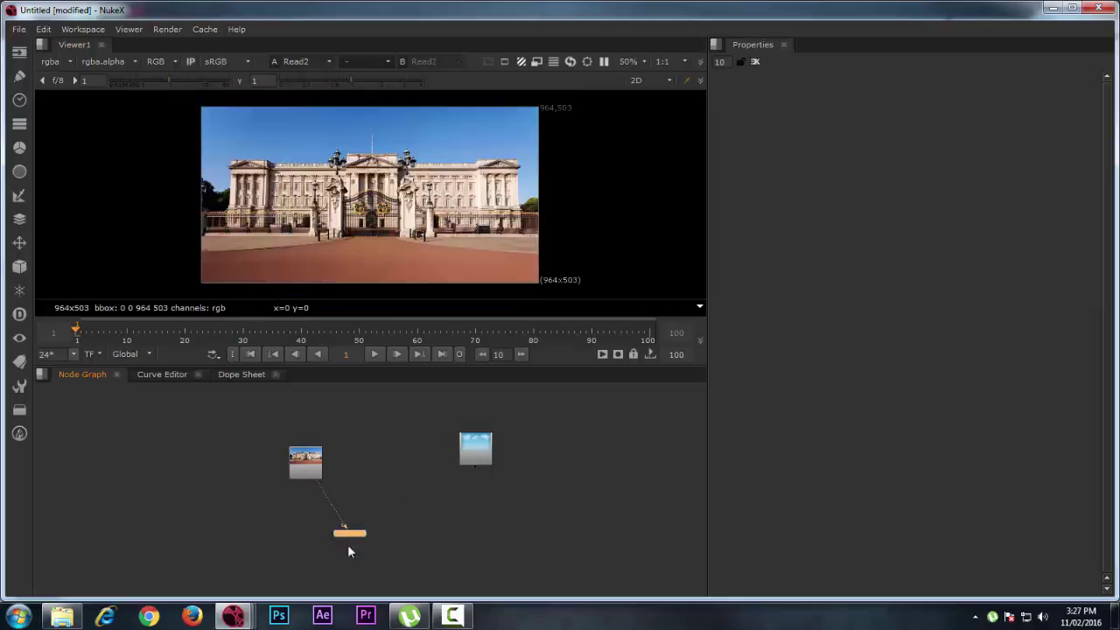
{"action": "left_click_drag", "start_coordinate": [347, 535], "coordinate": [305, 557]}
{"action": "left_click", "coordinate": [305, 462]}
Examine the palace photo's sky, rooftop edges and the trees on both sides up close, sampling pixel areas there.
{"action": "scroll", "coordinate": [306, 138], "scroll_direction": "up", "scroll_amount": 1}
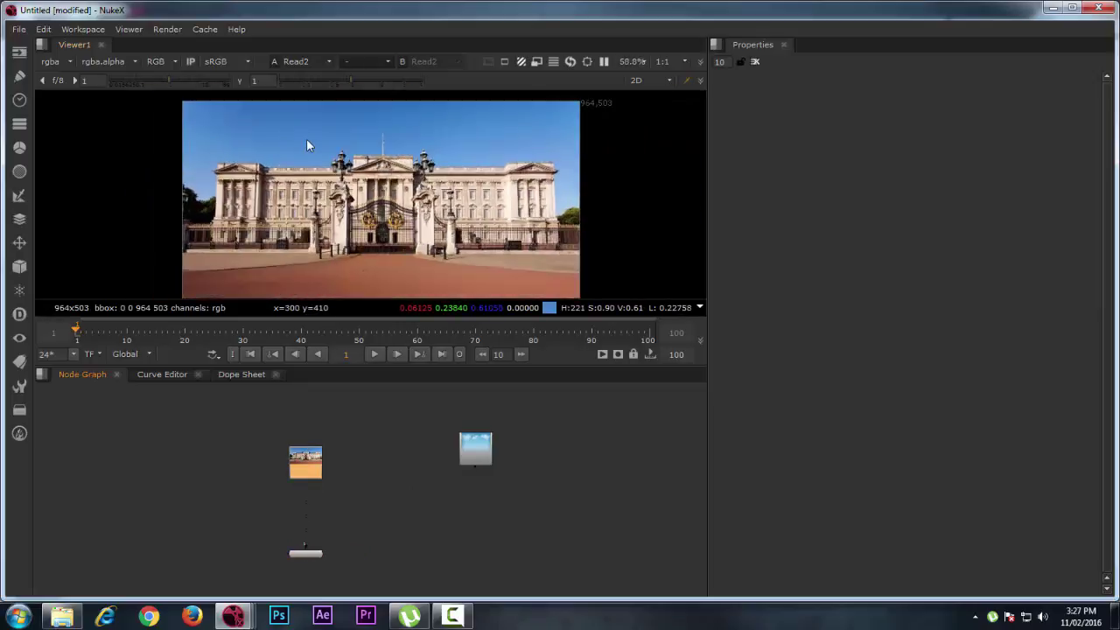
{"action": "scroll", "coordinate": [241, 148], "scroll_direction": "up", "scroll_amount": 1}
{"action": "scroll", "coordinate": [387, 143], "scroll_direction": "down", "scroll_amount": 1}
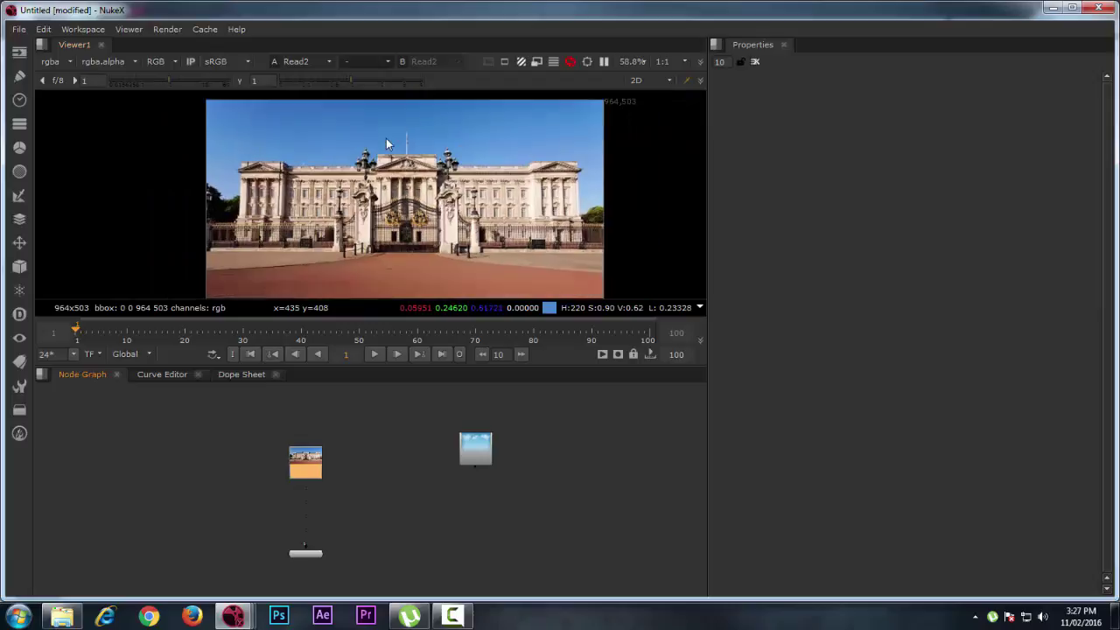
{"action": "scroll", "coordinate": [242, 146], "scroll_direction": "up", "scroll_amount": 2}
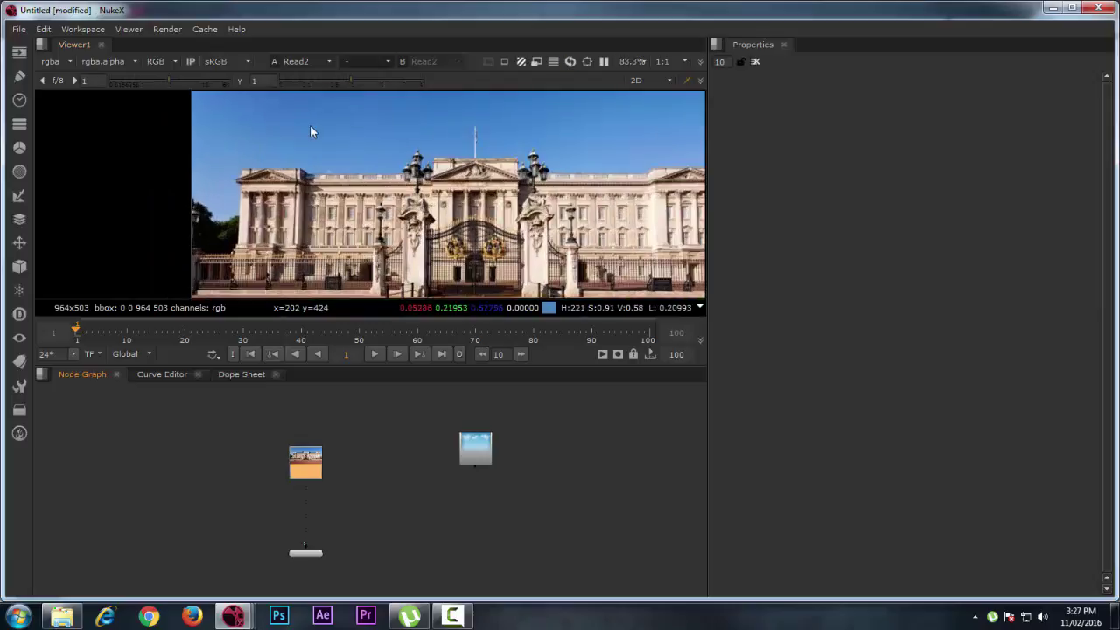
{"action": "middle_click_drag", "start_coordinate": [310, 131], "coordinate": [239, 170]}
{"action": "scroll", "coordinate": [239, 172], "scroll_direction": "down", "scroll_amount": 1}
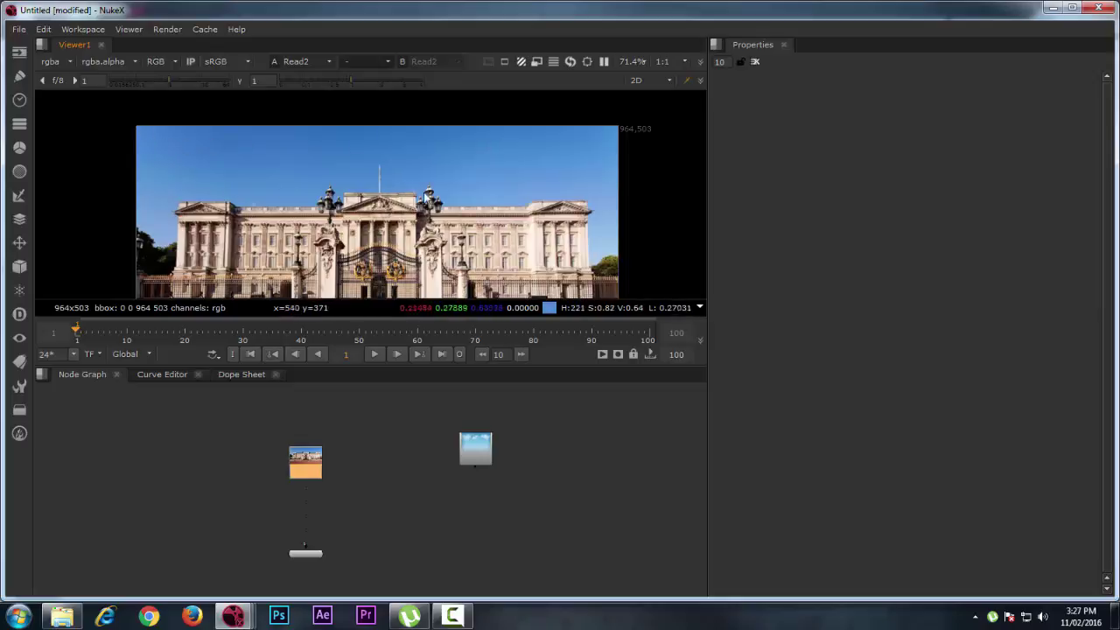
{"action": "left_click_drag", "start_coordinate": [142, 226], "coordinate": [115, 187], "text": "ctrl+shift"}
{"action": "right_click", "coordinate": [146, 227], "text": "ctrl"}
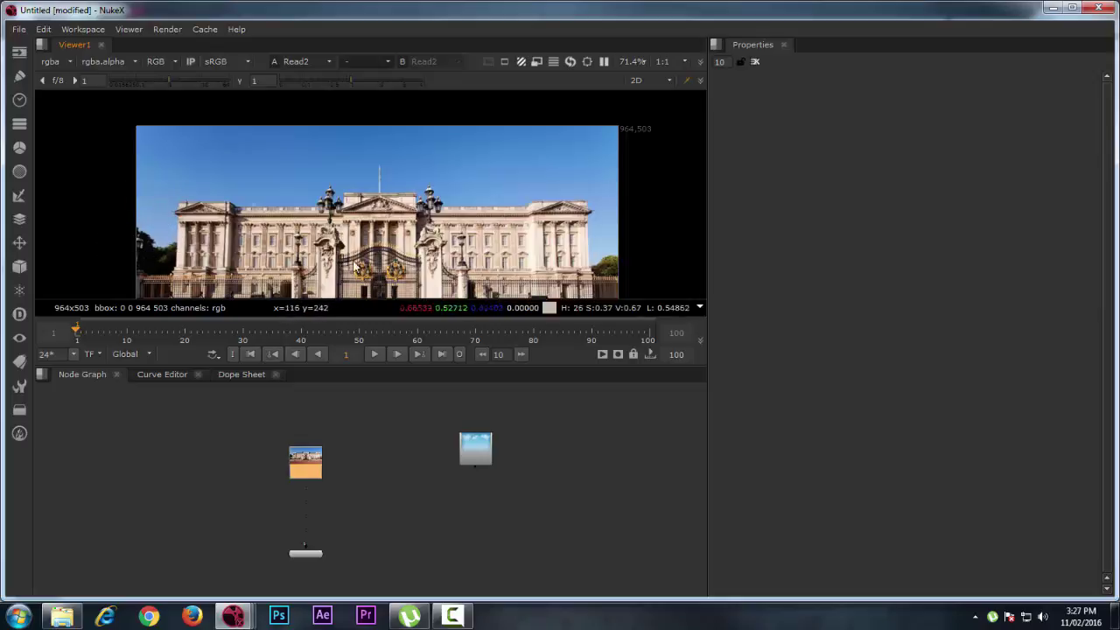
{"action": "left_click_drag", "start_coordinate": [576, 216], "coordinate": [654, 271], "text": "ctrl+shift"}
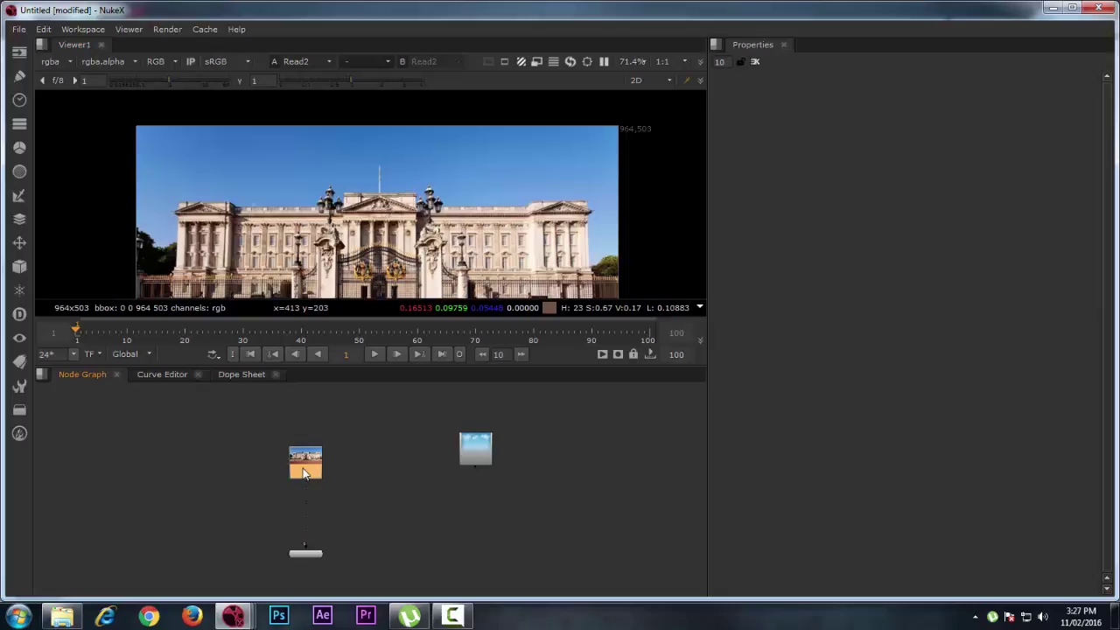
Add a Keylight node to the palace image's Read node.
{"action": "left_click", "coordinate": [221, 449]}
{"action": "left_click", "coordinate": [306, 463]}
{"action": "key", "text": "Tab"}
{"action": "type", "text": "key"}
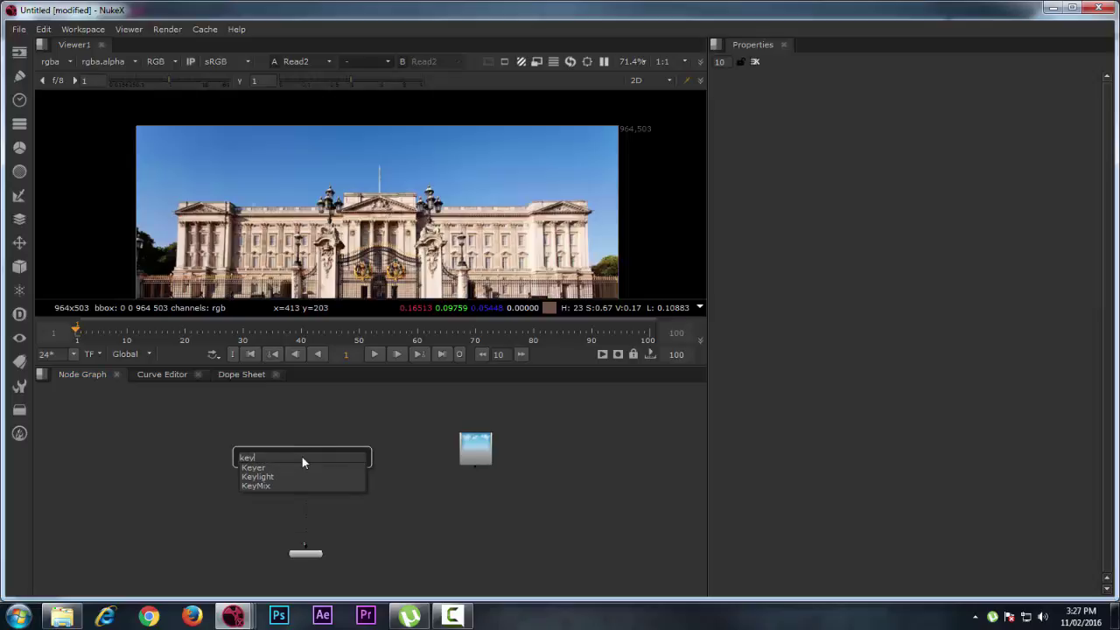
{"action": "key", "text": "Down"}
{"action": "key", "text": "Down"}
{"action": "key", "text": "Return"}
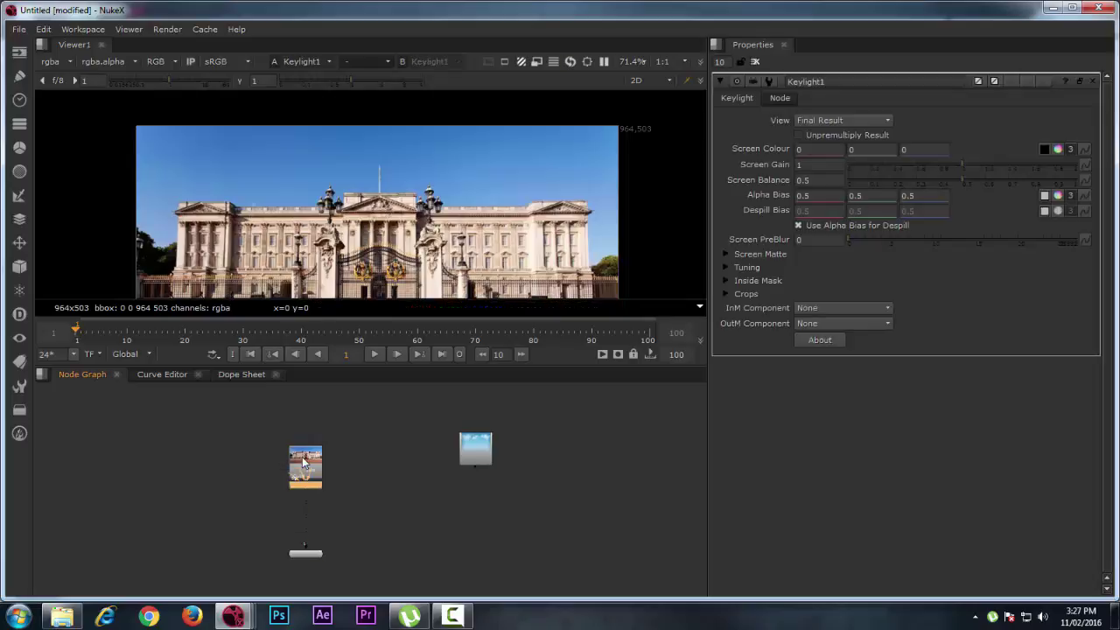
Pull Keylight1 away from the palace image and connect its Source input to Read2.
{"action": "mouse_move", "coordinate": [308, 491]}
{"action": "left_mouse_down"}
{"action": "mouse_move", "coordinate": [222, 510]}
{"action": "mouse_move", "coordinate": [300, 484]}
{"action": "left_mouse_up"}
{"action": "scroll", "coordinate": [221, 512], "scroll_direction": "up", "scroll_amount": 3}
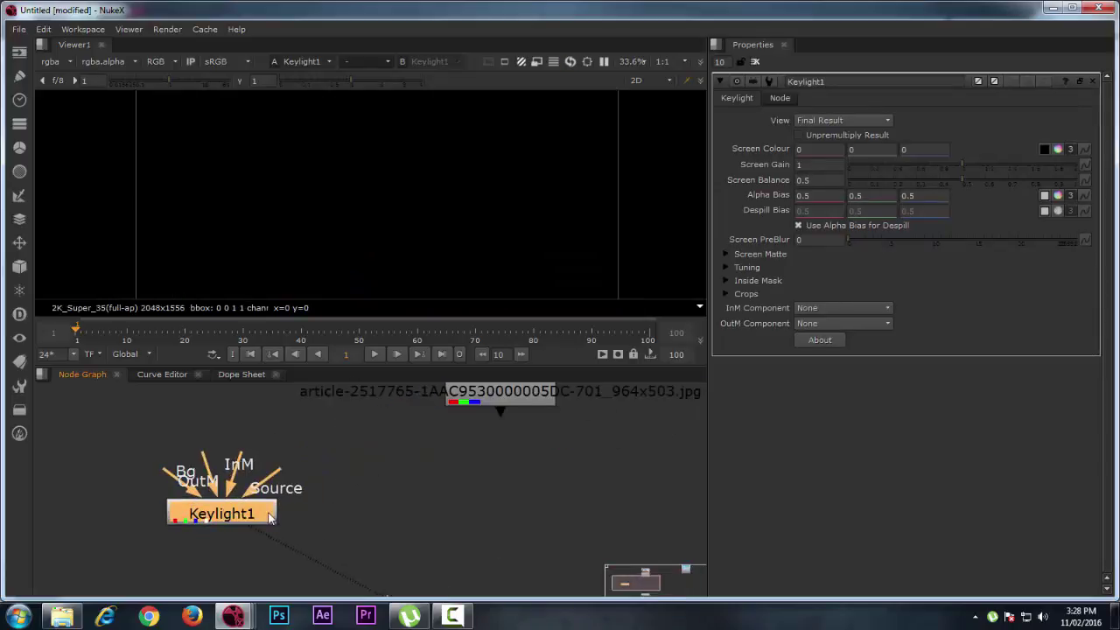
{"action": "left_click_drag", "start_coordinate": [241, 515], "coordinate": [222, 514]}
{"action": "left_click_drag", "start_coordinate": [175, 480], "coordinate": [344, 427]}
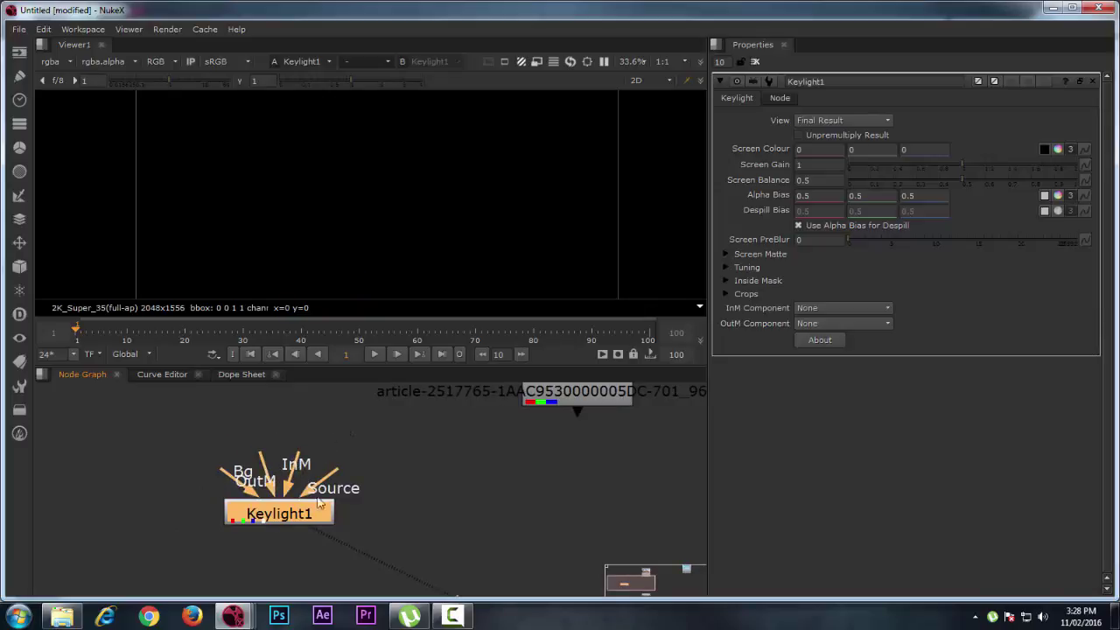
{"action": "left_click_drag", "start_coordinate": [327, 479], "coordinate": [525, 394]}
{"action": "scroll", "coordinate": [473, 451], "scroll_direction": "down", "scroll_amount": 1}
{"action": "scroll", "coordinate": [473, 450], "scroll_direction": "down", "scroll_amount": 2}
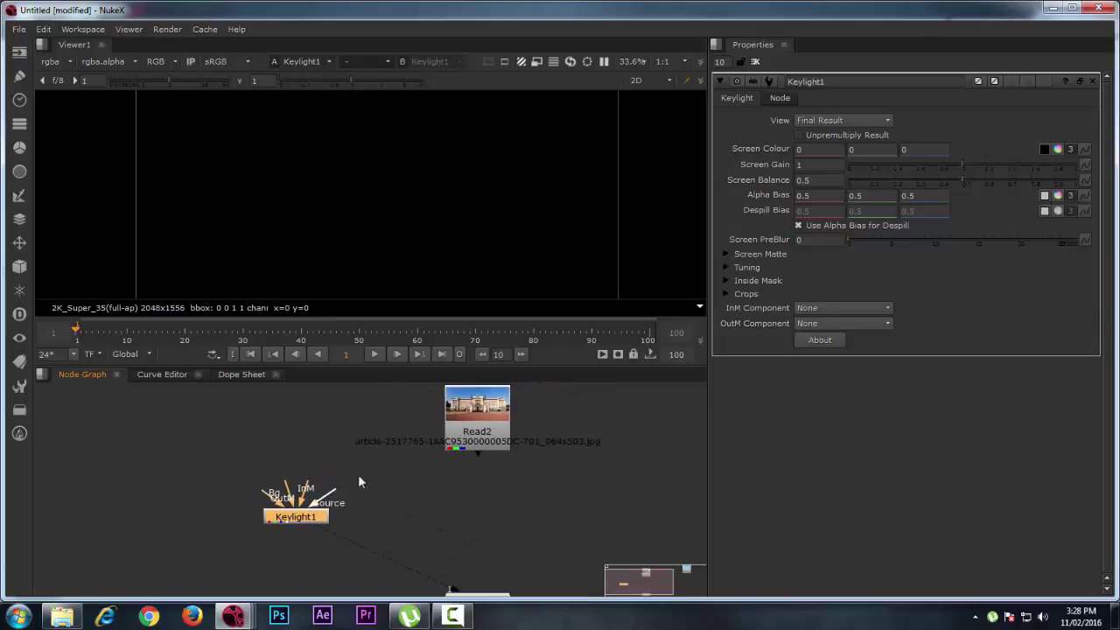
{"action": "left_click_drag", "start_coordinate": [337, 490], "coordinate": [441, 451]}
{"action": "left_click_drag", "start_coordinate": [203, 466], "coordinate": [324, 498]}
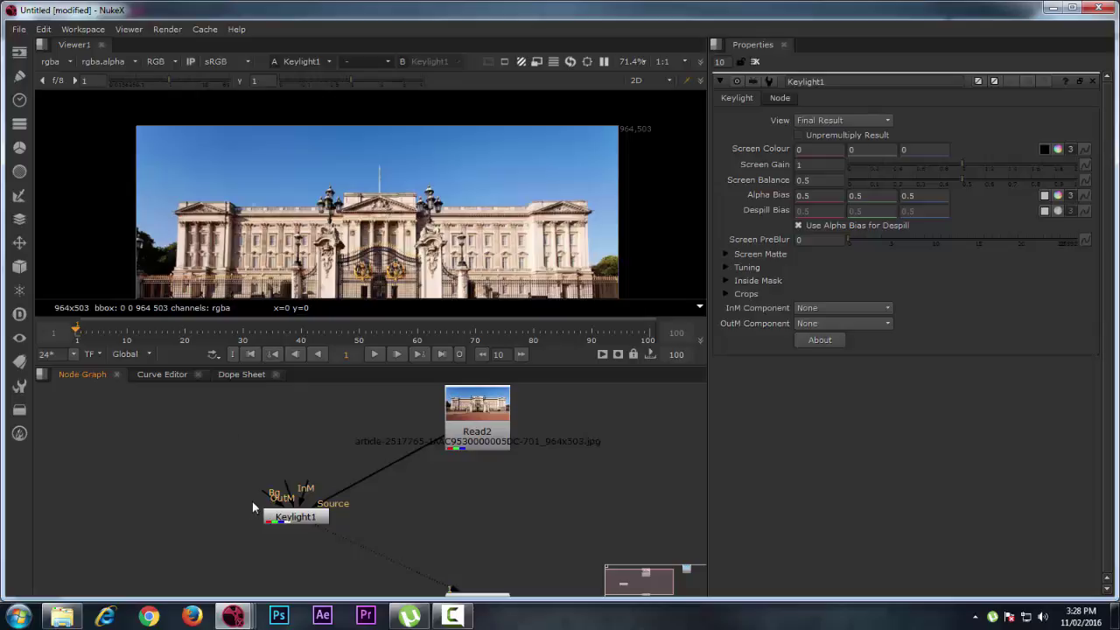
{"action": "left_click_drag", "start_coordinate": [251, 499], "coordinate": [324, 479]}
{"action": "left_click_drag", "start_coordinate": [221, 454], "coordinate": [317, 510]}
{"action": "left_click", "coordinate": [337, 511]}
{"action": "left_click", "coordinate": [317, 505]}
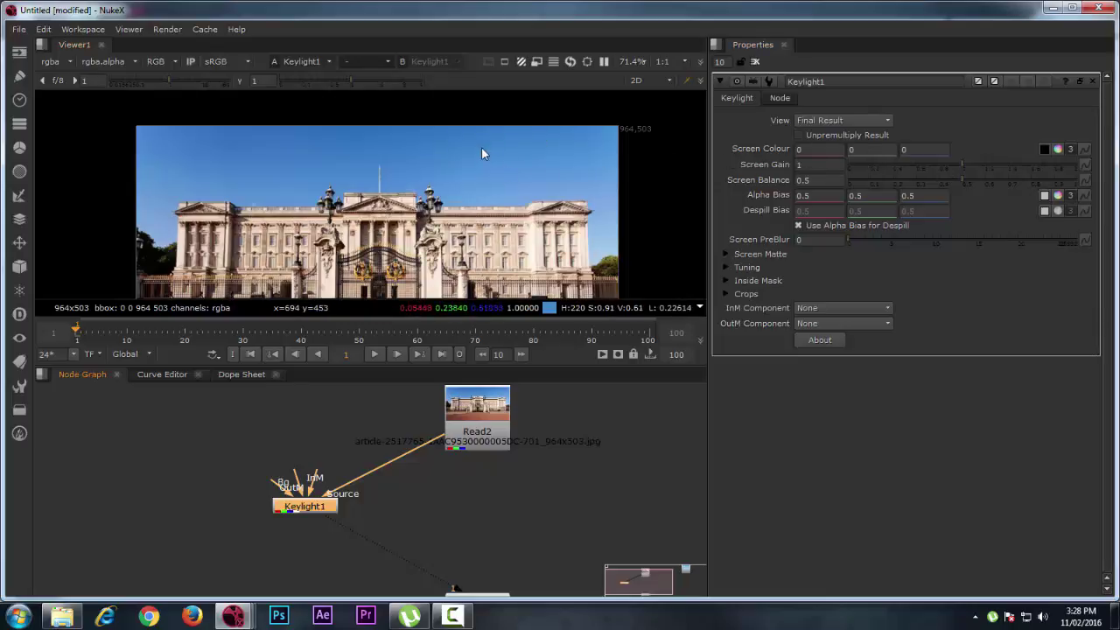
Sample Keylight1's Screen Colour from a rectangular area of blue sky just right of the palace flagpole.
{"action": "left_click", "coordinate": [1045, 149]}
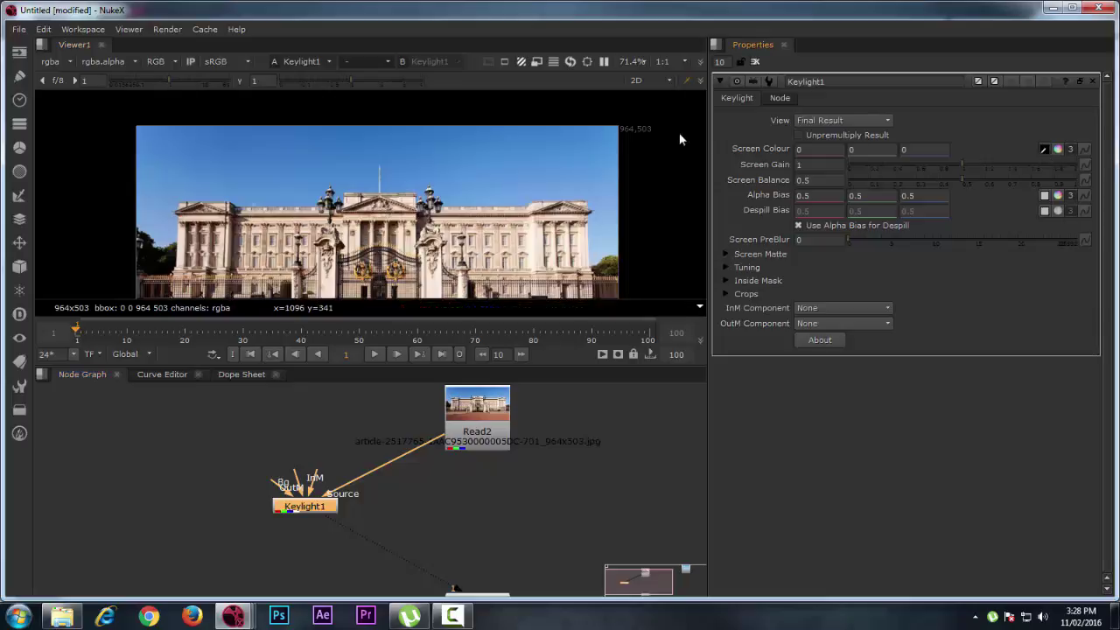
{"action": "left_click_drag", "start_coordinate": [432, 149], "coordinate": [487, 175], "text": "ctrl+shift"}
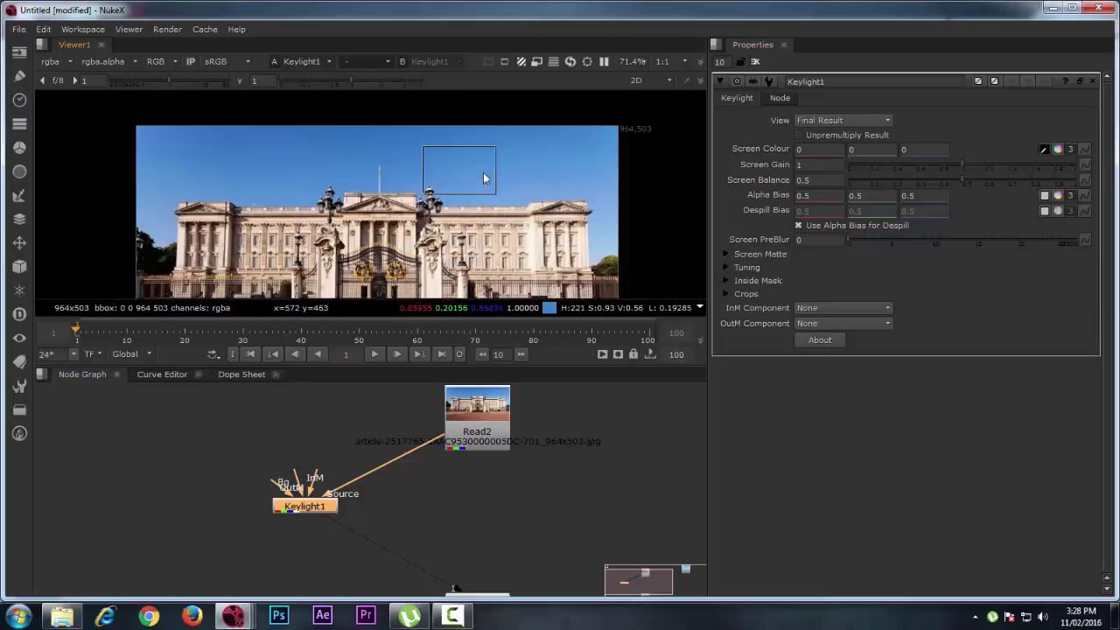
{"action": "left_click_drag", "start_coordinate": [445, 137], "coordinate": [501, 168], "text": "ctrl+shift"}
{"action": "left_click", "coordinate": [462, 137], "text": "ctrl"}
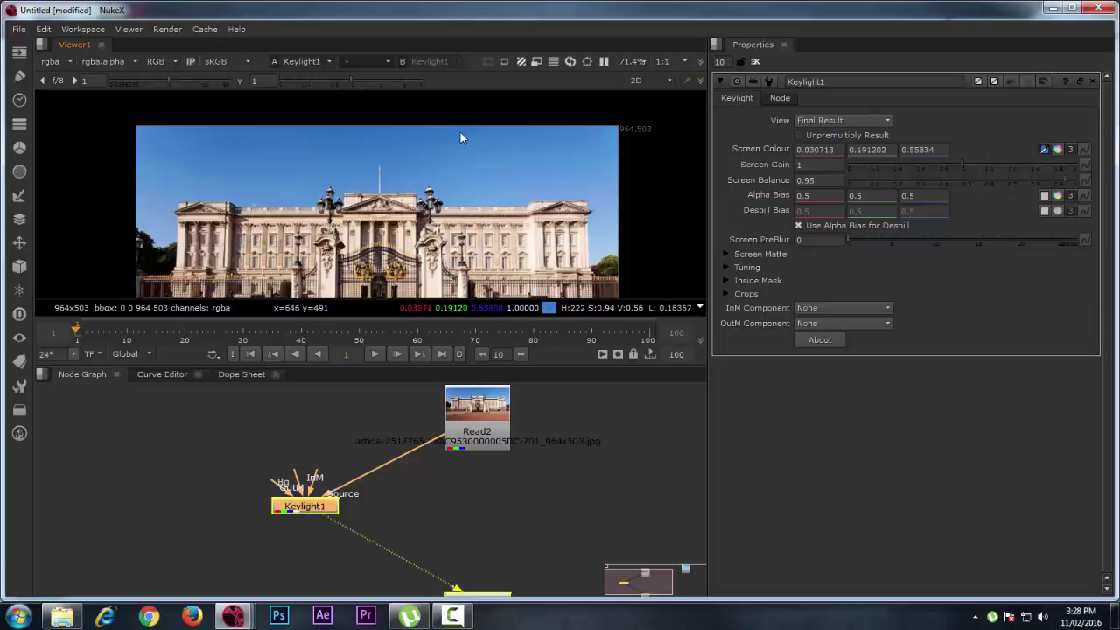
{"action": "left_click_drag", "start_coordinate": [459, 130], "coordinate": [507, 174], "text": "ctrl+shift"}
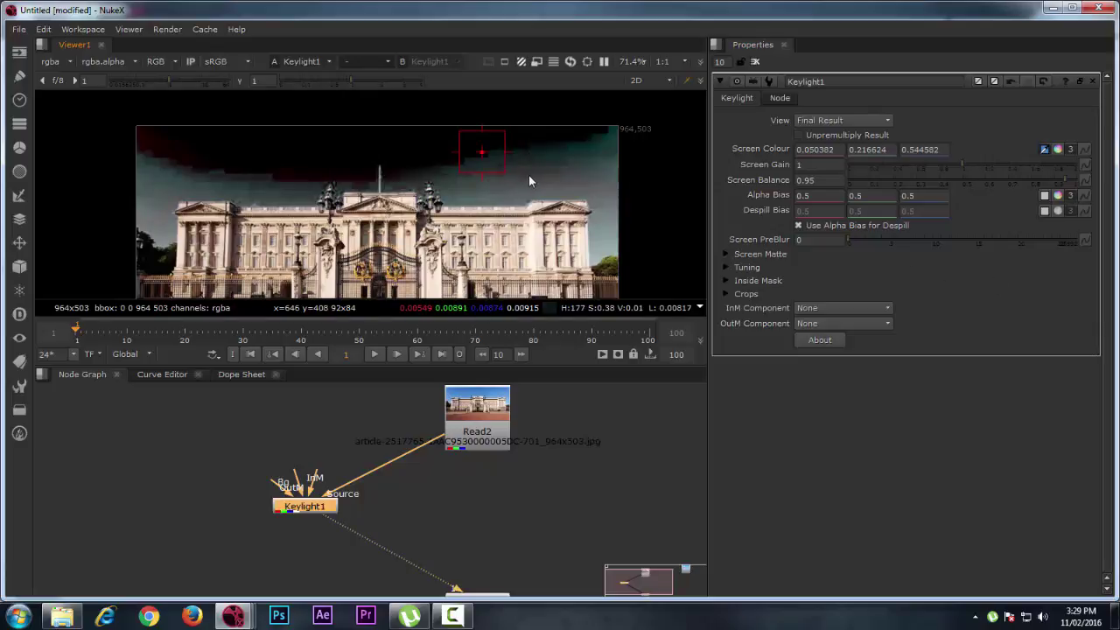
{"action": "mouse_move", "coordinate": [517, 170]}
{"action": "left_mouse_down", "text": "ctrl+shift"}
{"action": "mouse_move", "coordinate": [540, 192]}
{"action": "mouse_move", "coordinate": [519, 175]}
{"action": "left_mouse_up", "text": "ctrl+shift"}
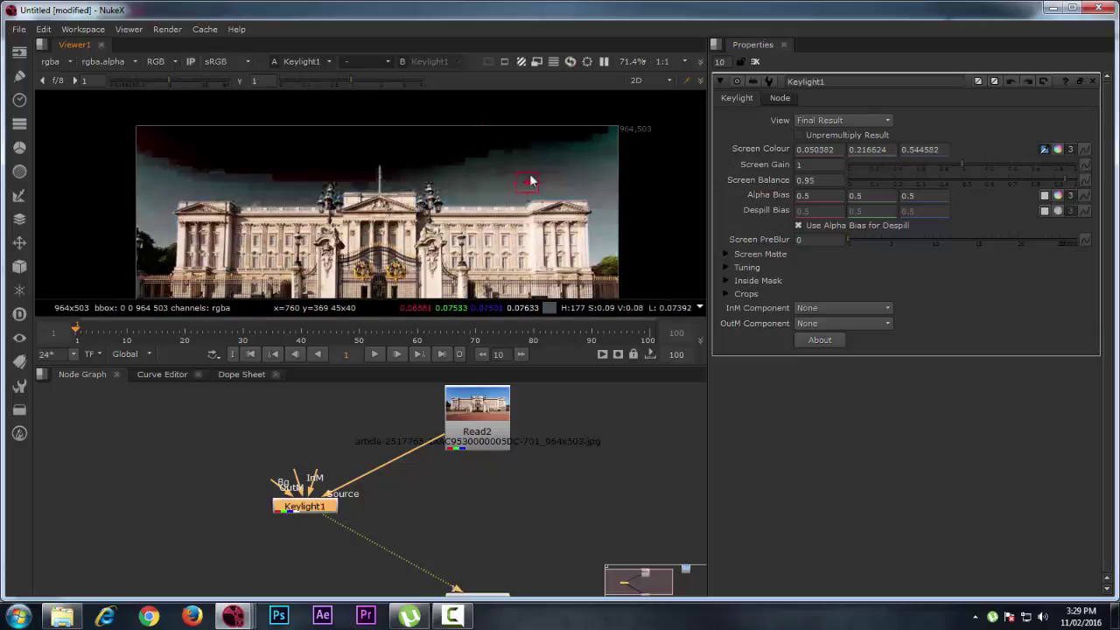
In Keylight1's Screen Matte settings, set Clip Black to 0.17 and, checking the alpha channel, Clip White to 0.785.
{"action": "left_click", "coordinate": [724, 253]}
{"action": "left_click", "coordinate": [725, 254]}
{"action": "left_click", "coordinate": [727, 254]}
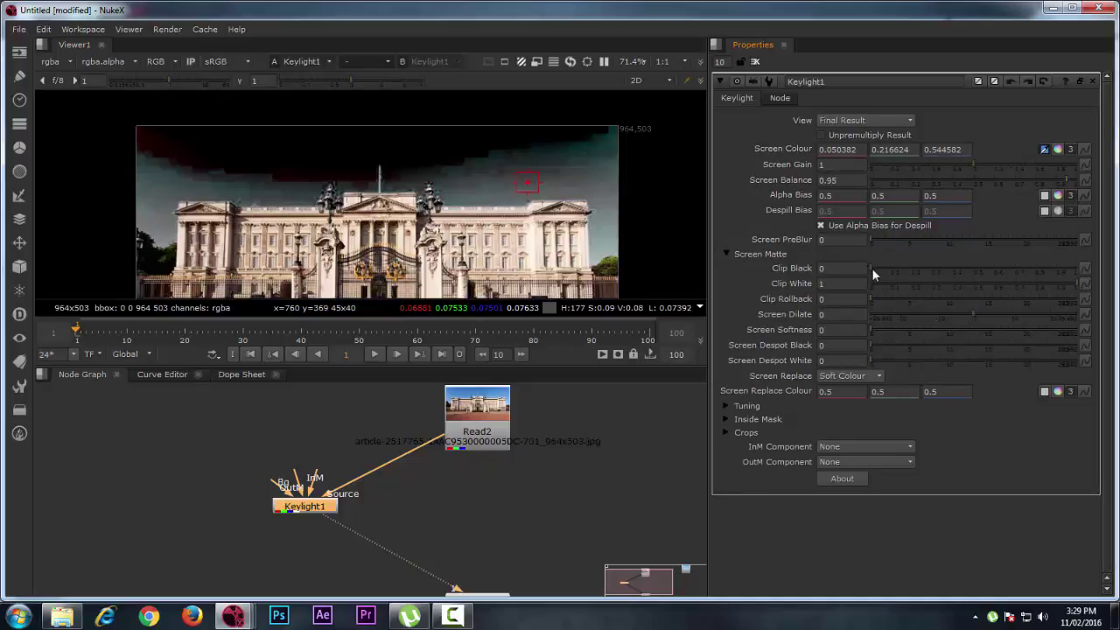
{"action": "left_click_drag", "start_coordinate": [872, 268], "coordinate": [906, 274]}
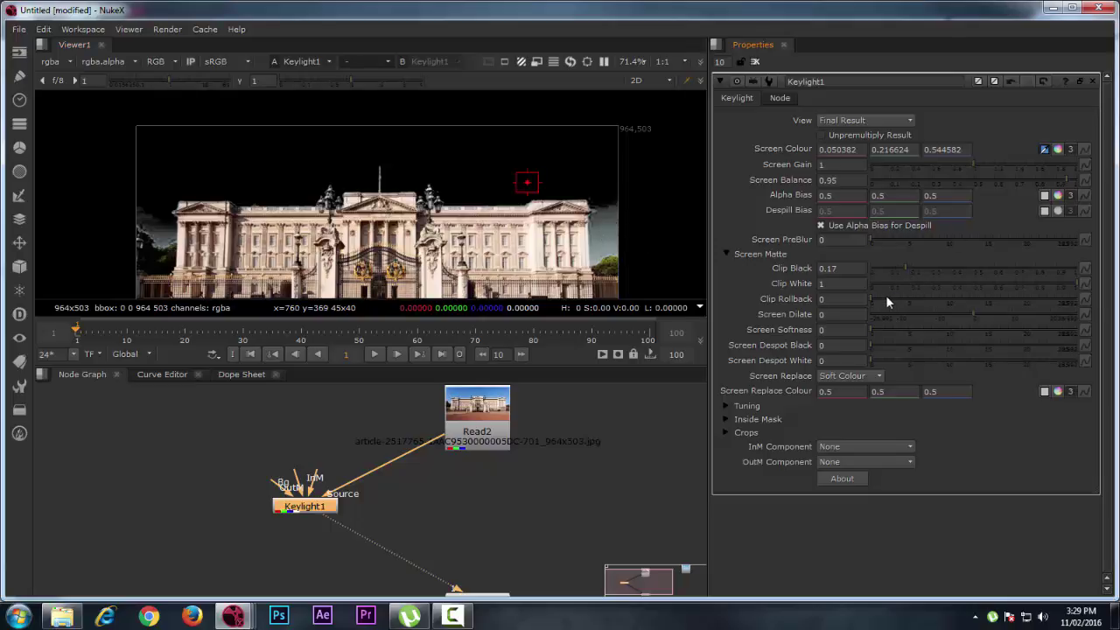
{"action": "key", "text": "a"}
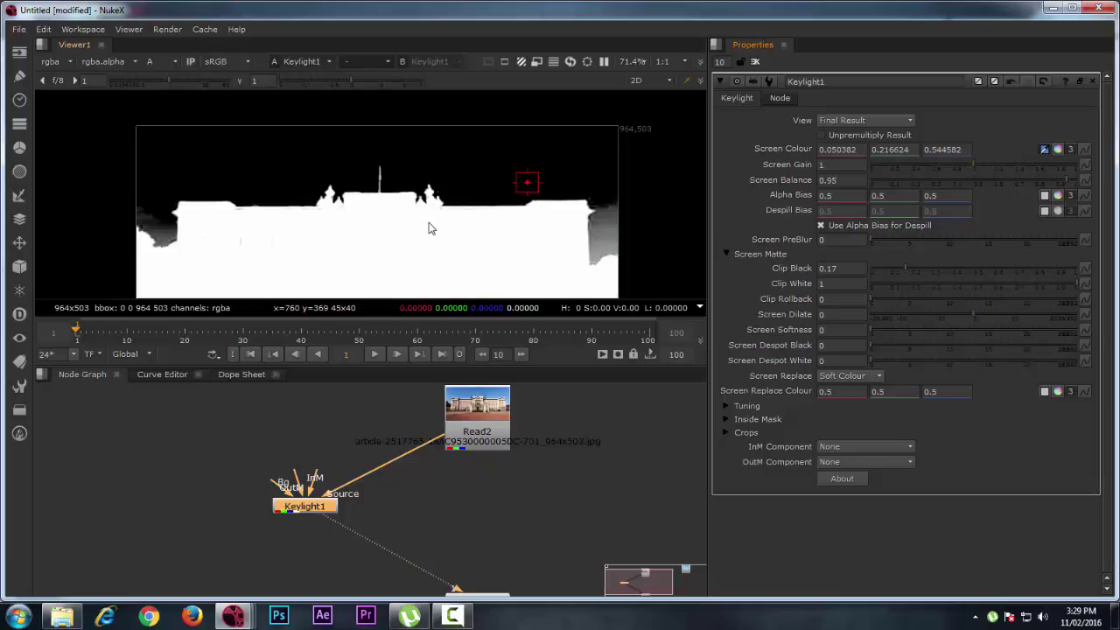
{"action": "scroll", "coordinate": [430, 227], "scroll_direction": "down", "scroll_amount": 1}
{"action": "middle_click_drag", "start_coordinate": [430, 228], "coordinate": [443, 172]}
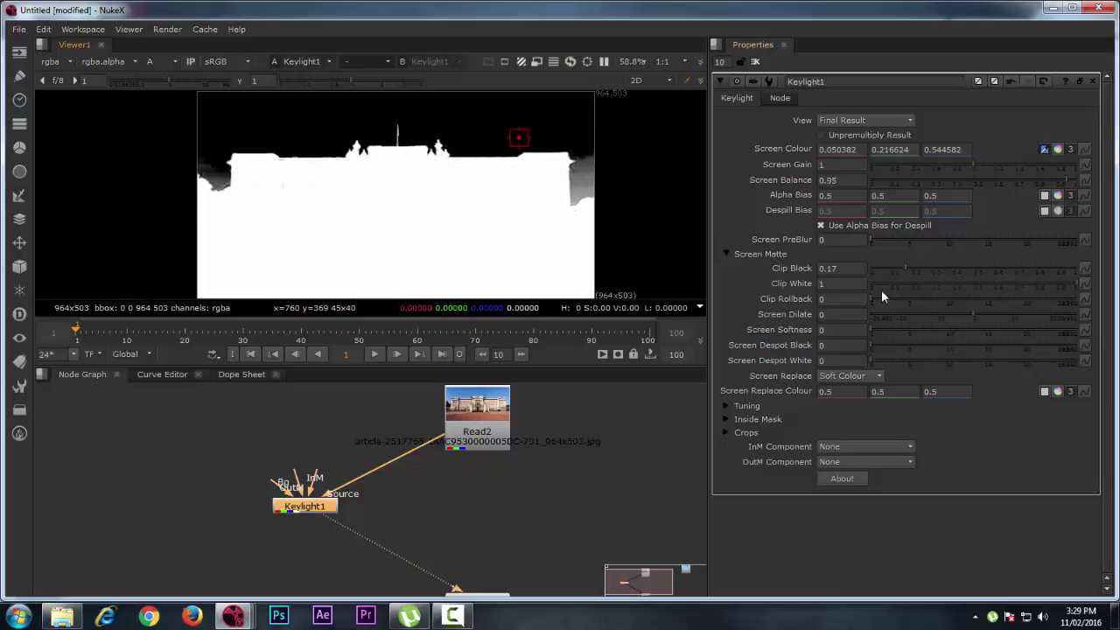
{"action": "left_click_drag", "start_coordinate": [1075, 282], "coordinate": [1032, 283]}
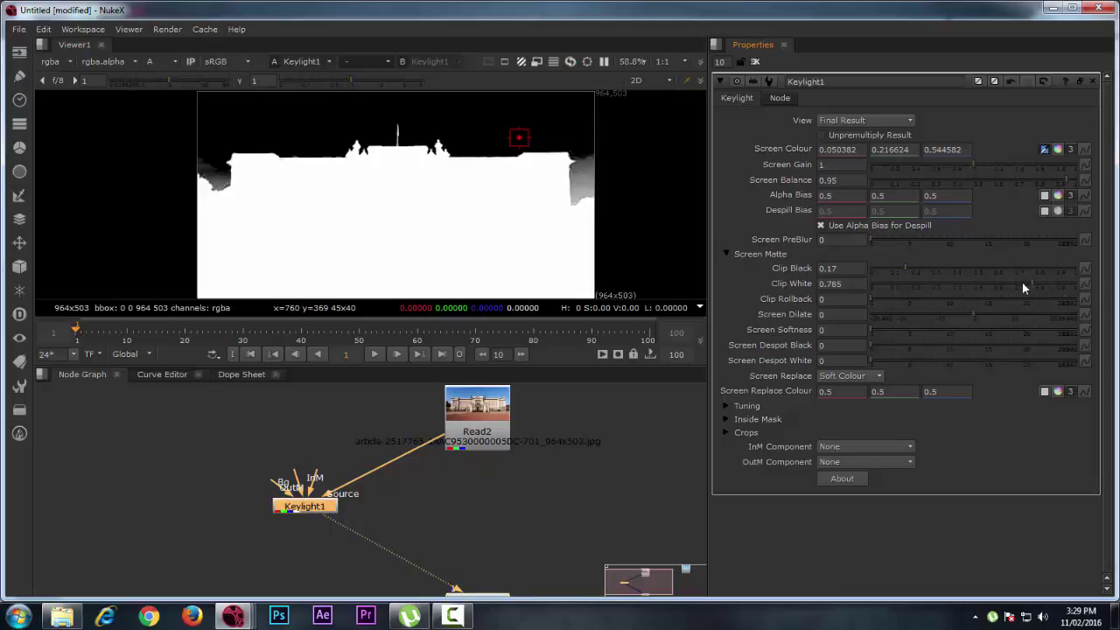
Compare the keyed palace's alpha matte with its colour image, ending on colour, and clear the sample box.
{"action": "key", "text": "a"}
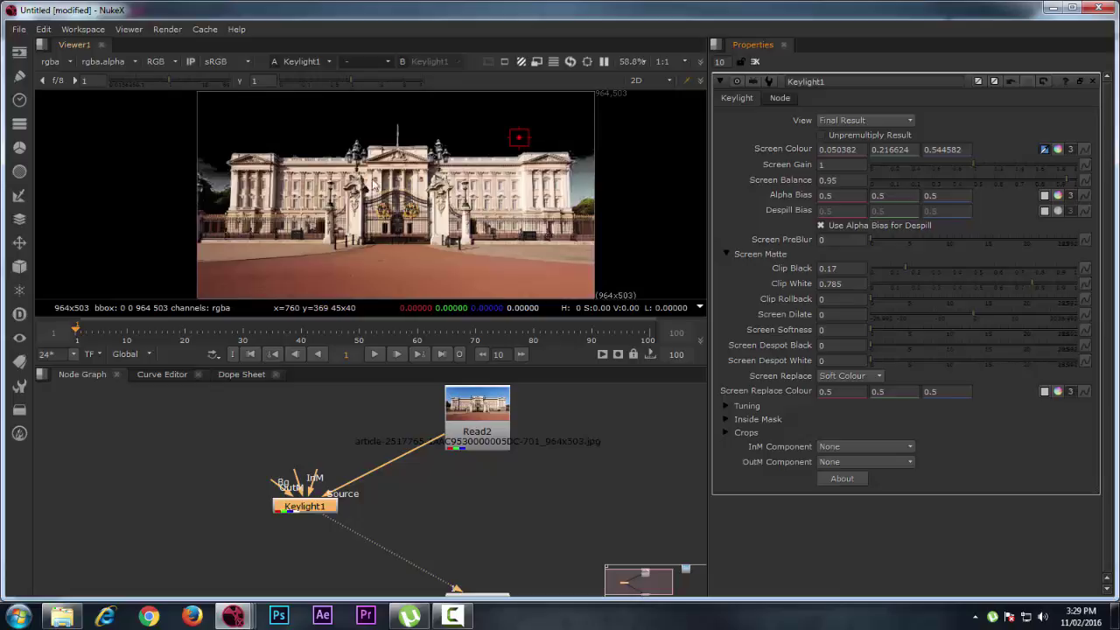
{"action": "key", "text": "a"}
{"action": "key", "text": "a"}
{"action": "key", "text": "a"}
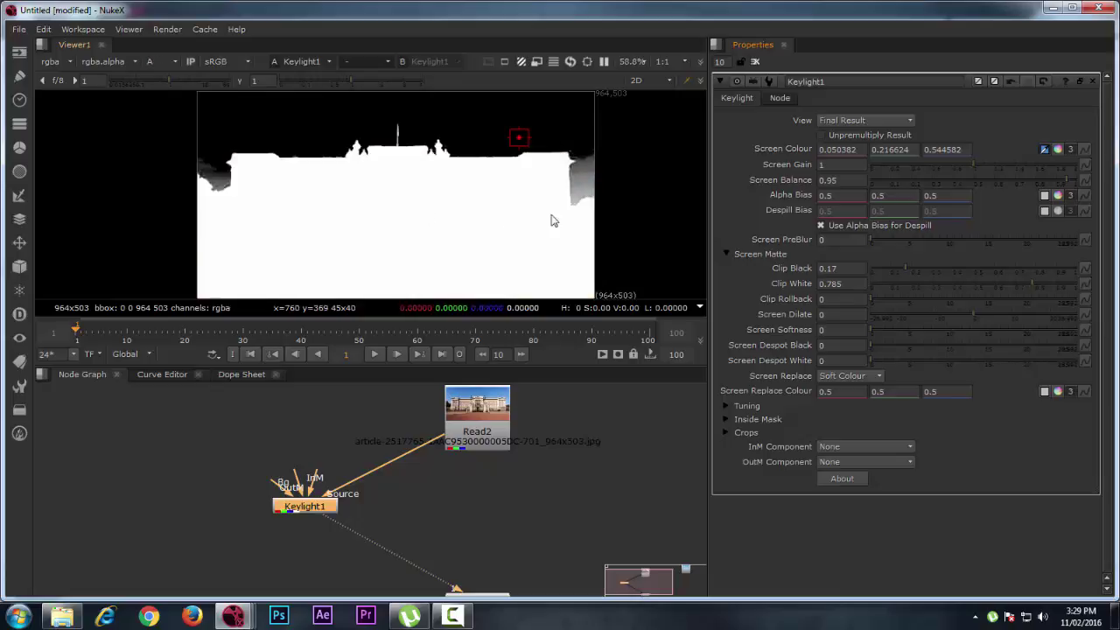
{"action": "key", "text": "a"}
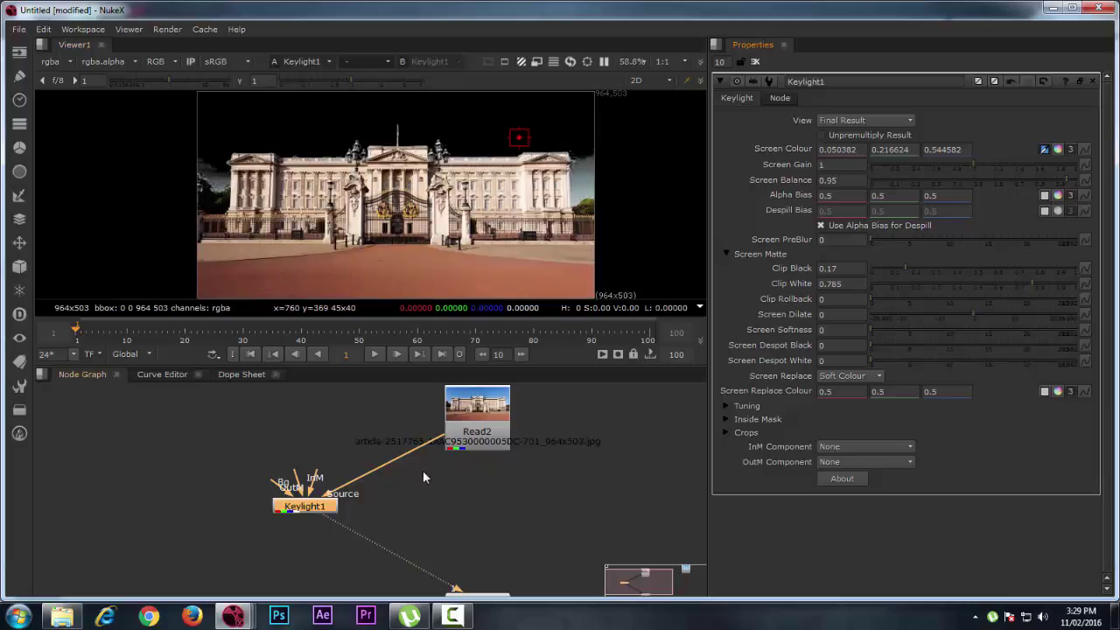
{"action": "left_click", "coordinate": [642, 180], "text": "ctrl"}
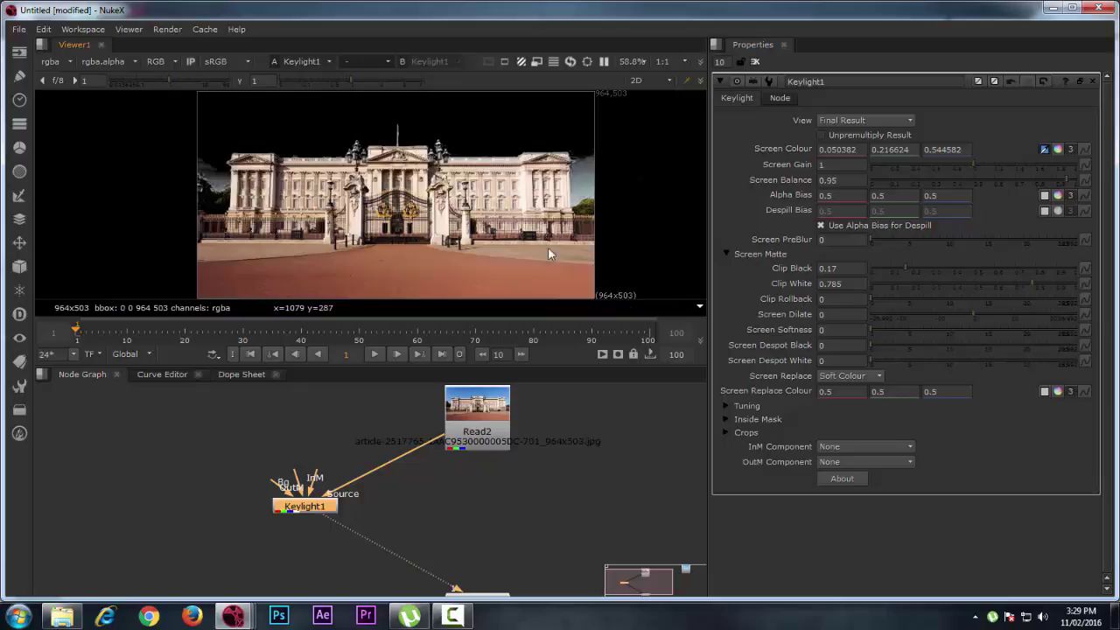
Add a second Keylight node to the palace image's Read2 node.
{"action": "middle_click_drag", "start_coordinate": [548, 506], "coordinate": [420, 494]}
{"action": "scroll", "coordinate": [421, 488], "scroll_direction": "down", "scroll_amount": 1}
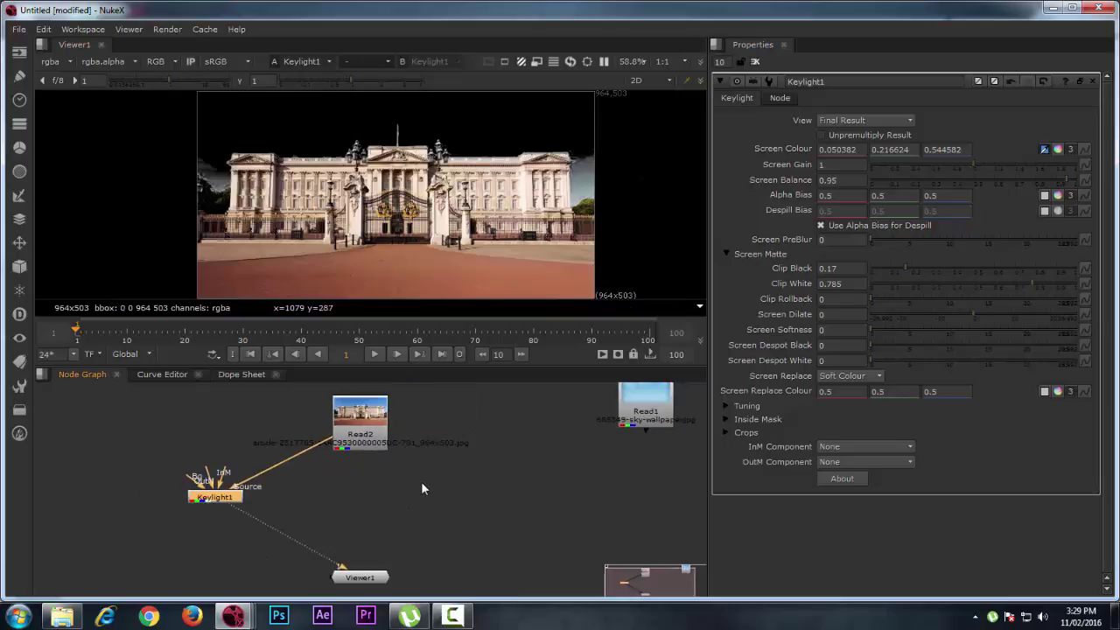
{"action": "left_click", "coordinate": [379, 427]}
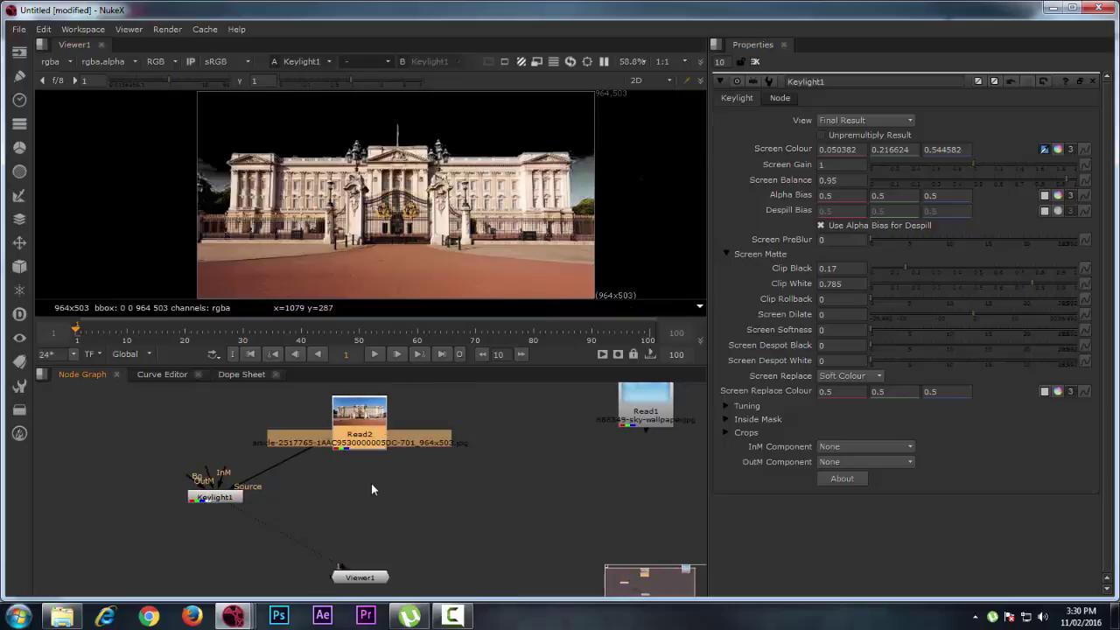
{"action": "key", "text": "Tab"}
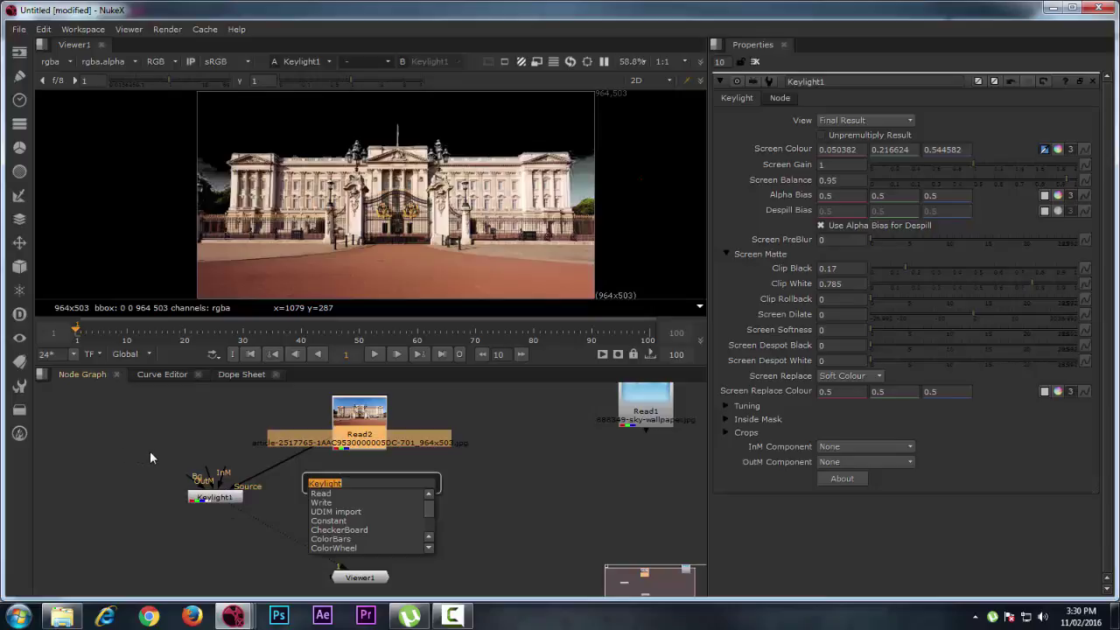
{"action": "left_click", "coordinate": [230, 540]}
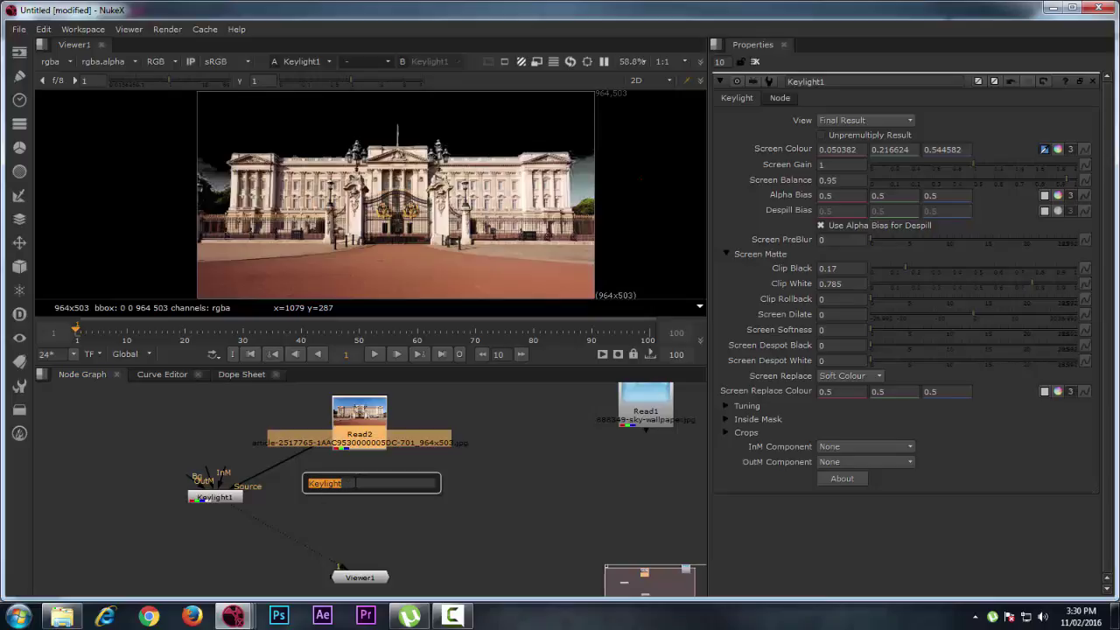
{"action": "key", "text": "Return"}
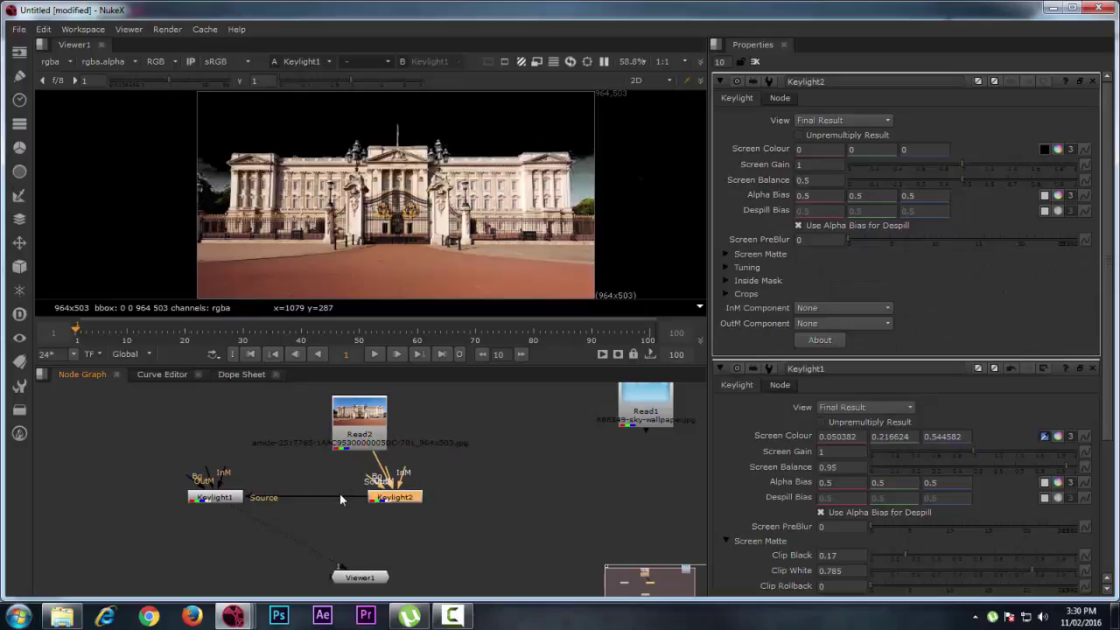
Reconnect Keylight1's Source directly to Read2, and show Keylight2 in the viewer as a separate branch on the right.
{"action": "left_click_drag", "start_coordinate": [340, 492], "coordinate": [356, 438]}
{"action": "left_click_drag", "start_coordinate": [411, 499], "coordinate": [501, 472]}
{"action": "key", "text": "1"}
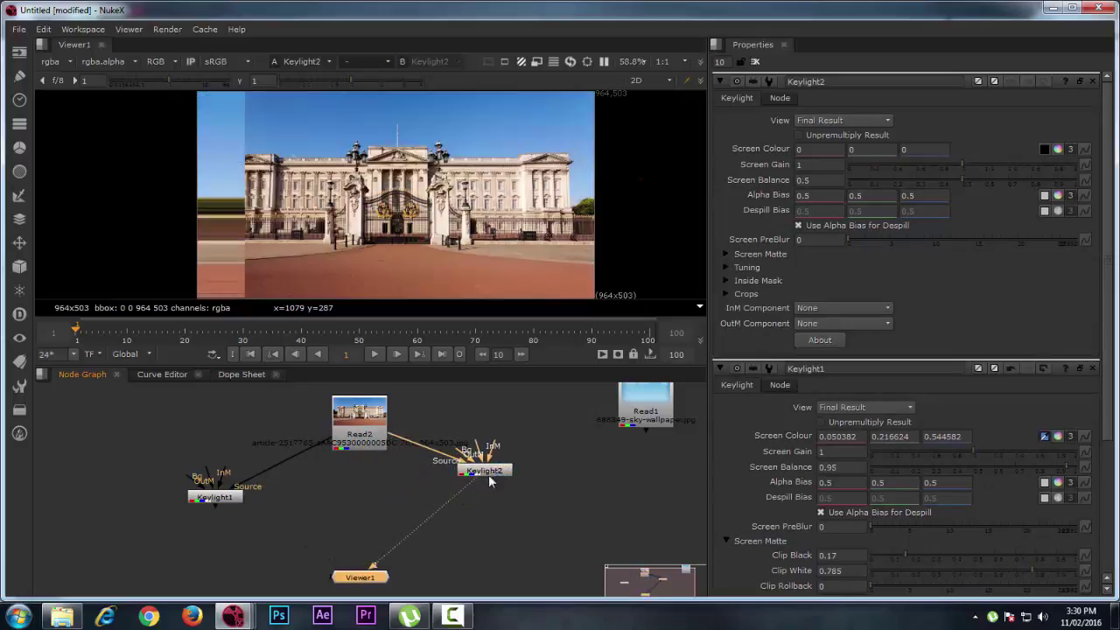
{"action": "scroll", "coordinate": [324, 226], "scroll_direction": "up", "scroll_amount": 2}
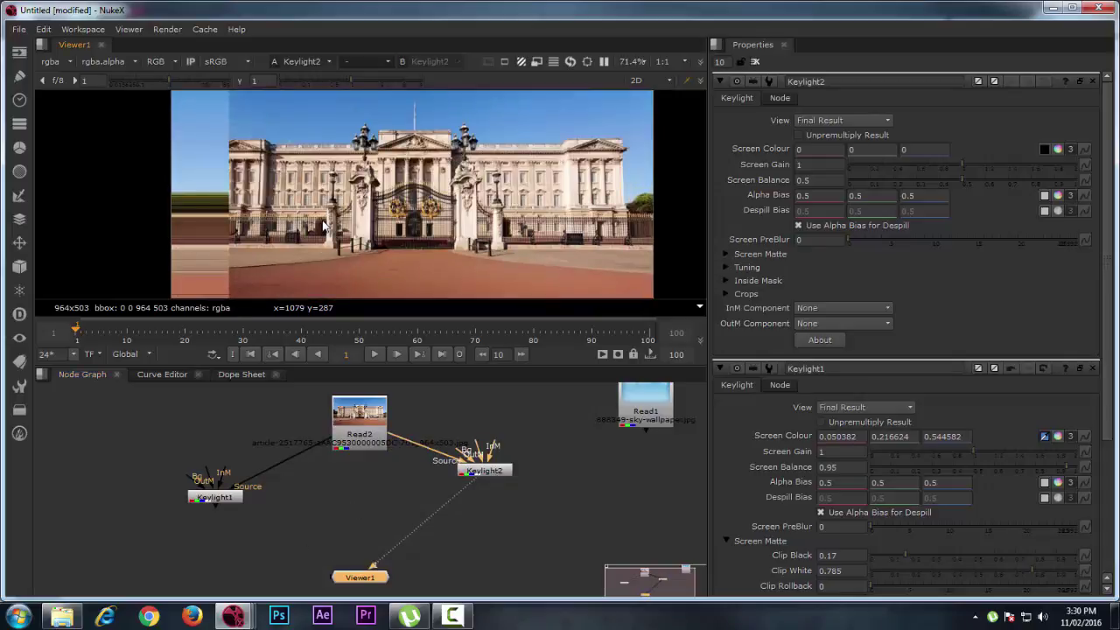
Reposition Keylight2 and Viewer1 in the node graph to space out the second keying branch.
{"action": "scroll", "coordinate": [350, 234], "scroll_direction": "up", "scroll_amount": 1}
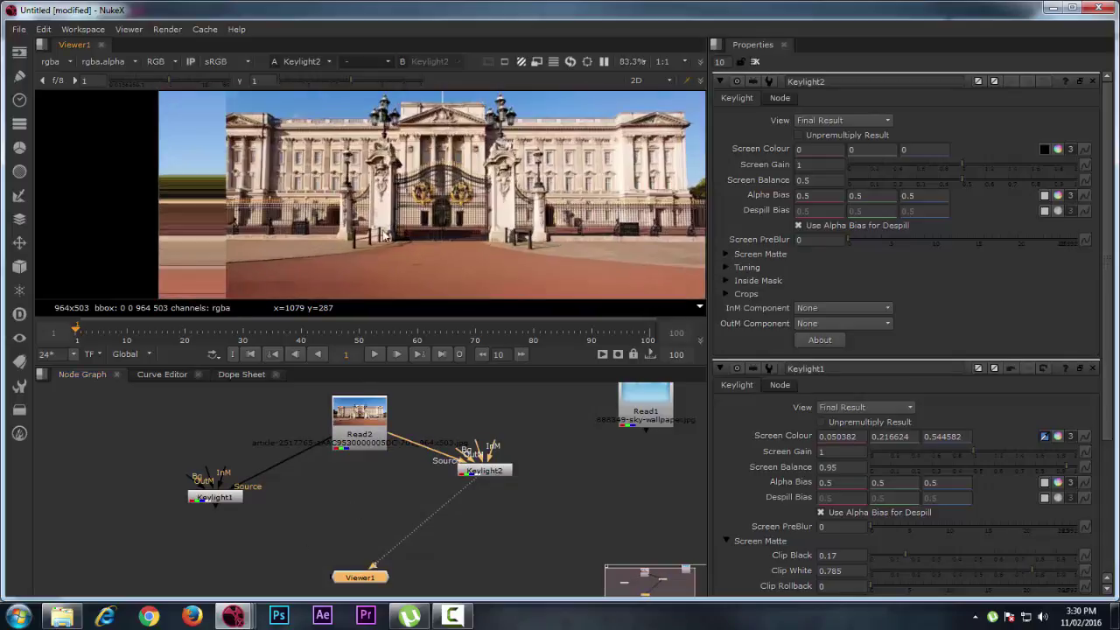
{"action": "scroll", "coordinate": [302, 162], "scroll_direction": "down", "scroll_amount": 2}
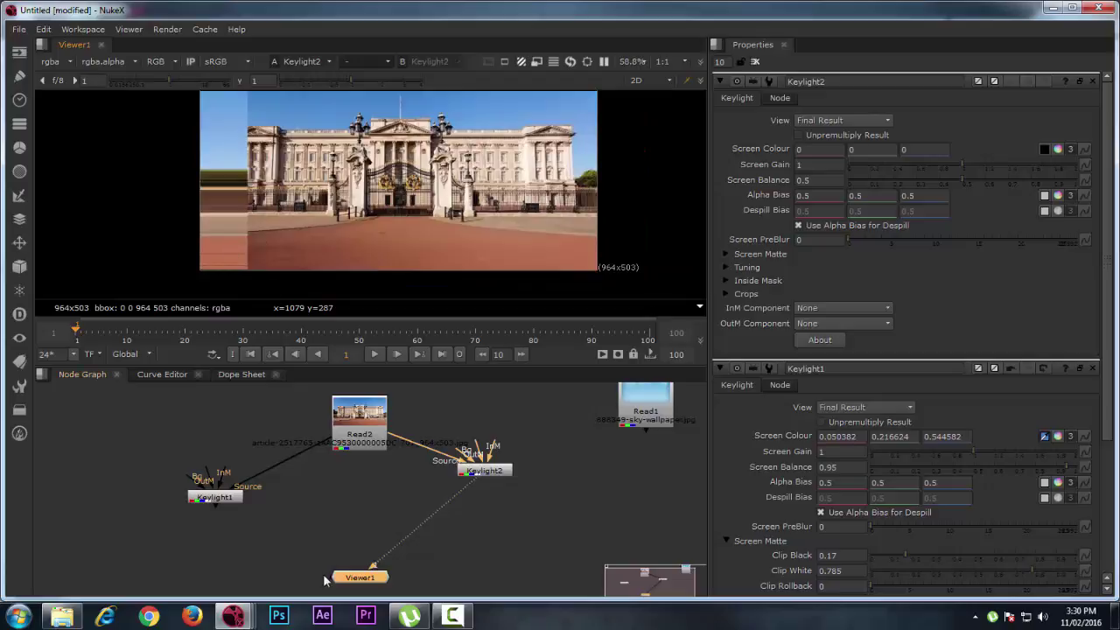
{"action": "left_click_drag", "start_coordinate": [343, 578], "coordinate": [374, 586]}
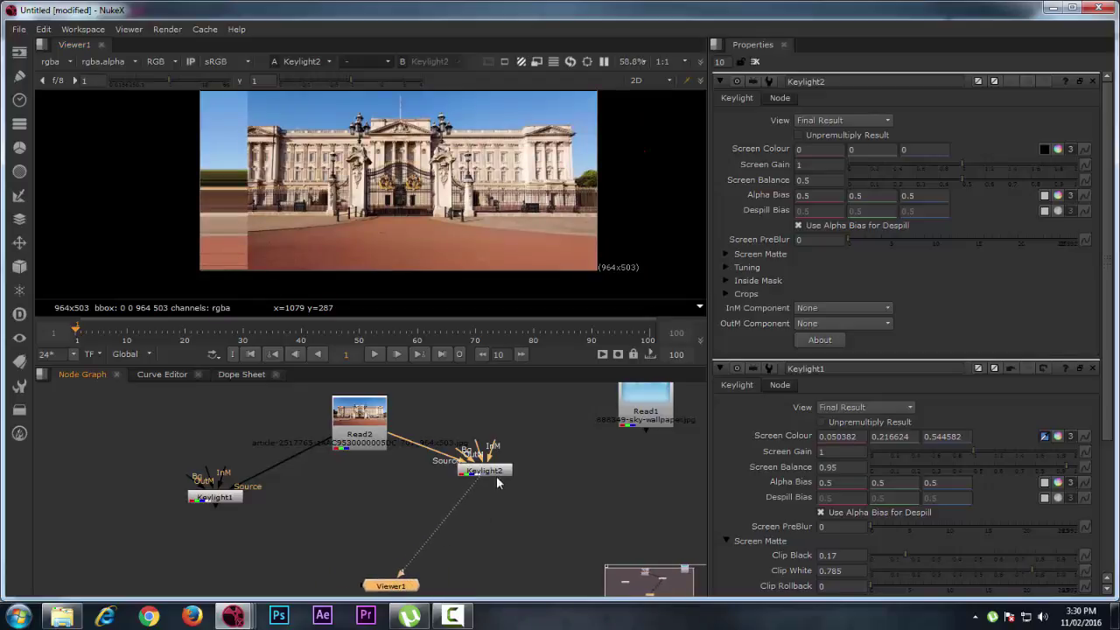
{"action": "left_click_drag", "start_coordinate": [496, 482], "coordinate": [516, 495]}
{"action": "scroll", "coordinate": [369, 125], "scroll_direction": "down", "scroll_amount": 2}
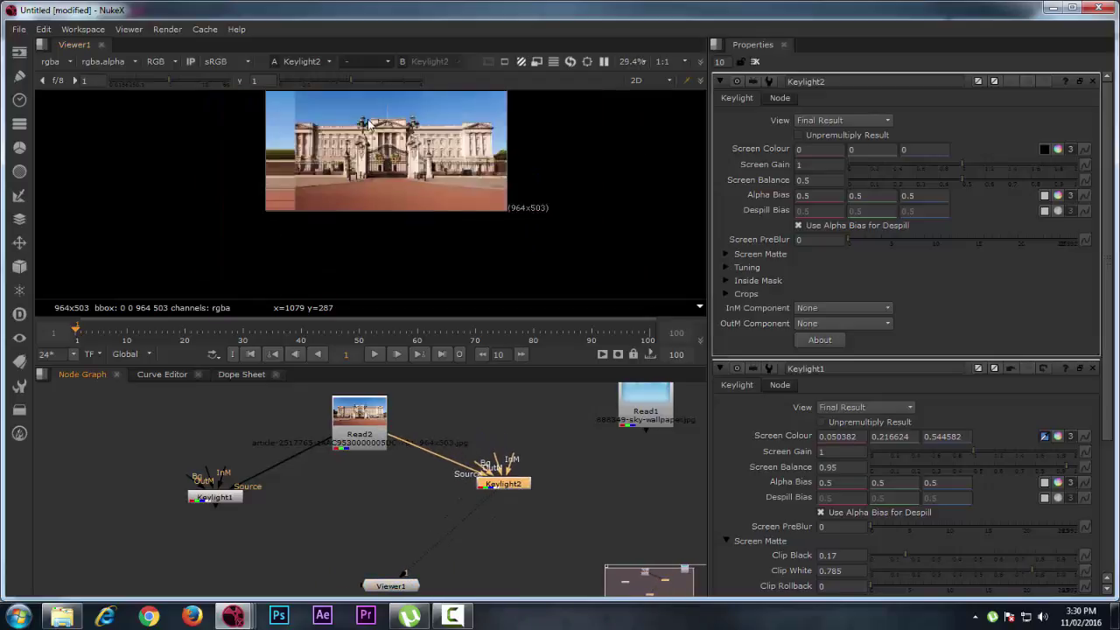
{"action": "middle_click_drag", "start_coordinate": [369, 125], "coordinate": [428, 184]}
{"action": "scroll", "coordinate": [430, 214], "scroll_direction": "up", "scroll_amount": 3}
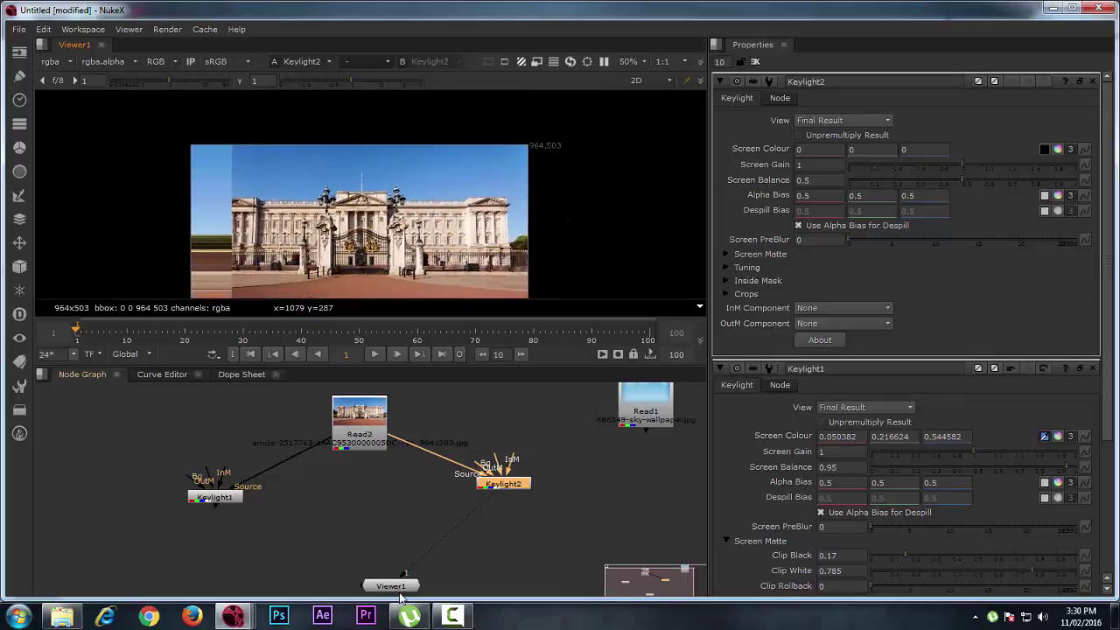
{"action": "left_click_drag", "start_coordinate": [400, 588], "coordinate": [364, 593]}
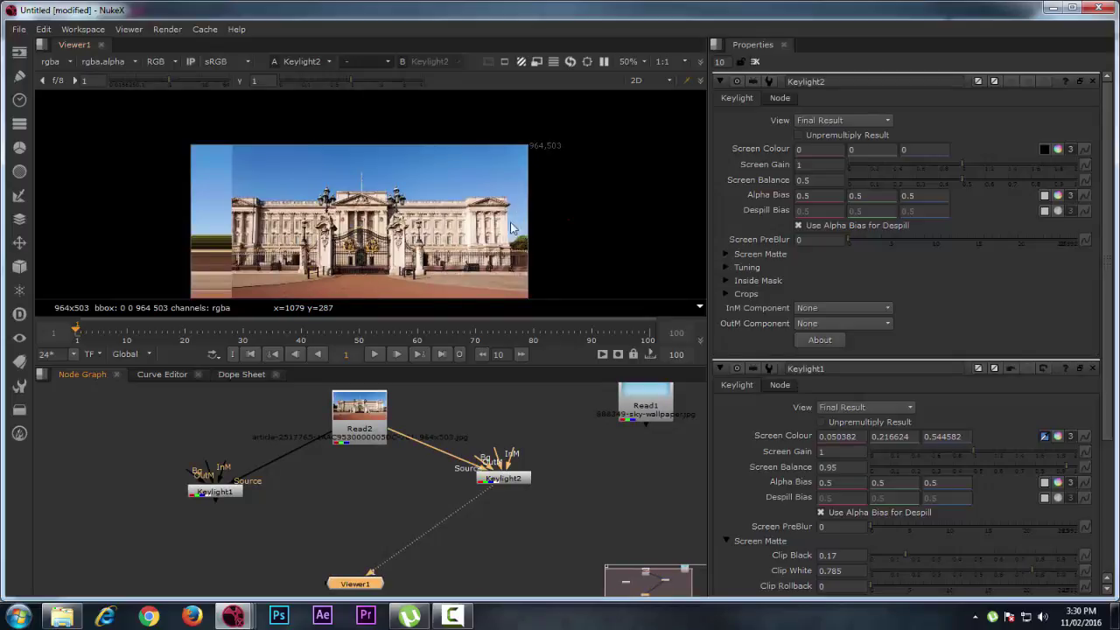
Sample Keylight2's Screen Colour from the pale sky beside the trees at the palace photo's right edge.
{"action": "left_click", "coordinate": [1043, 148]}
{"action": "left_click_drag", "start_coordinate": [517, 221], "coordinate": [533, 242], "text": "ctrl+shift"}
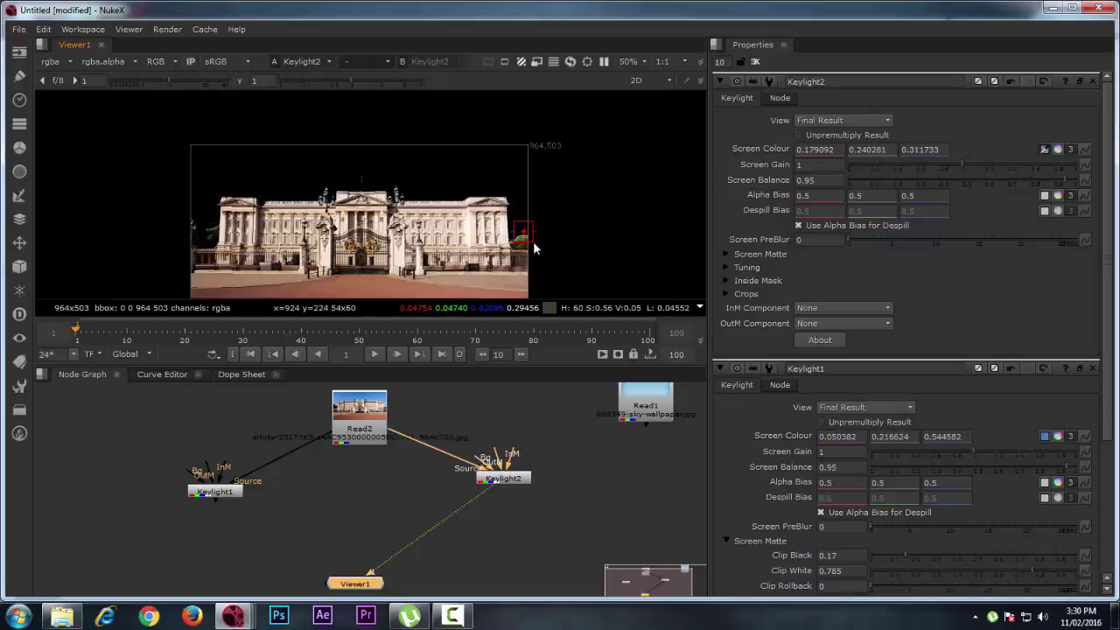
{"action": "scroll", "coordinate": [557, 210], "scroll_direction": "up", "scroll_amount": 4}
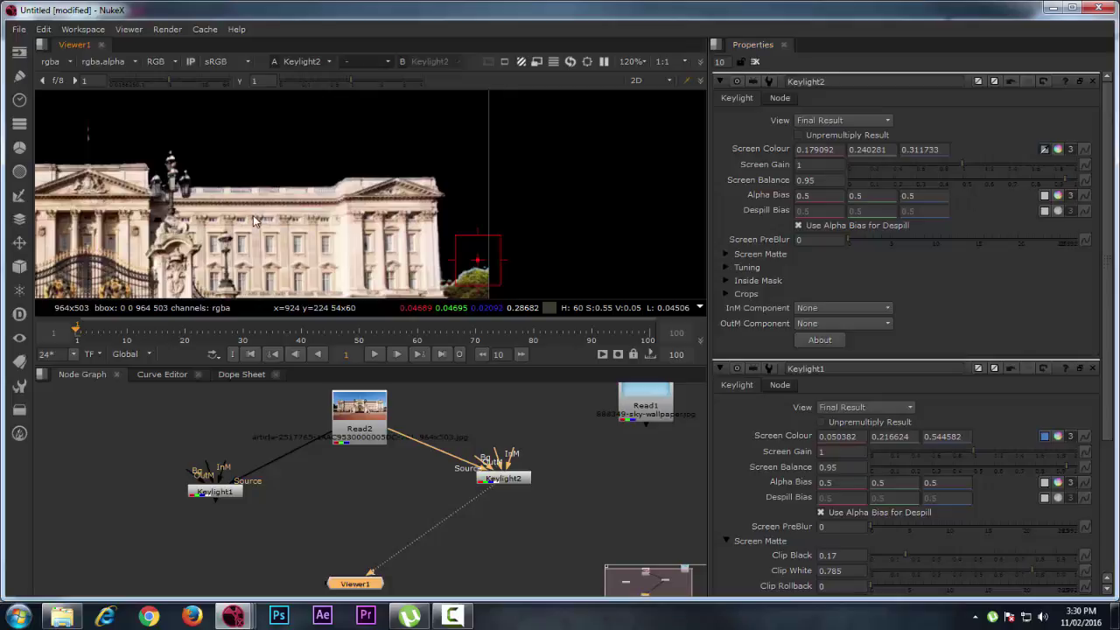
Checking the alpha channel, set Keylight2's Screen Matte Clip Black to 0.08 and Clip White to 0.29, and return to the colour view.
{"action": "key", "text": "a"}
{"action": "scroll", "coordinate": [438, 183], "scroll_direction": "down", "scroll_amount": 3}
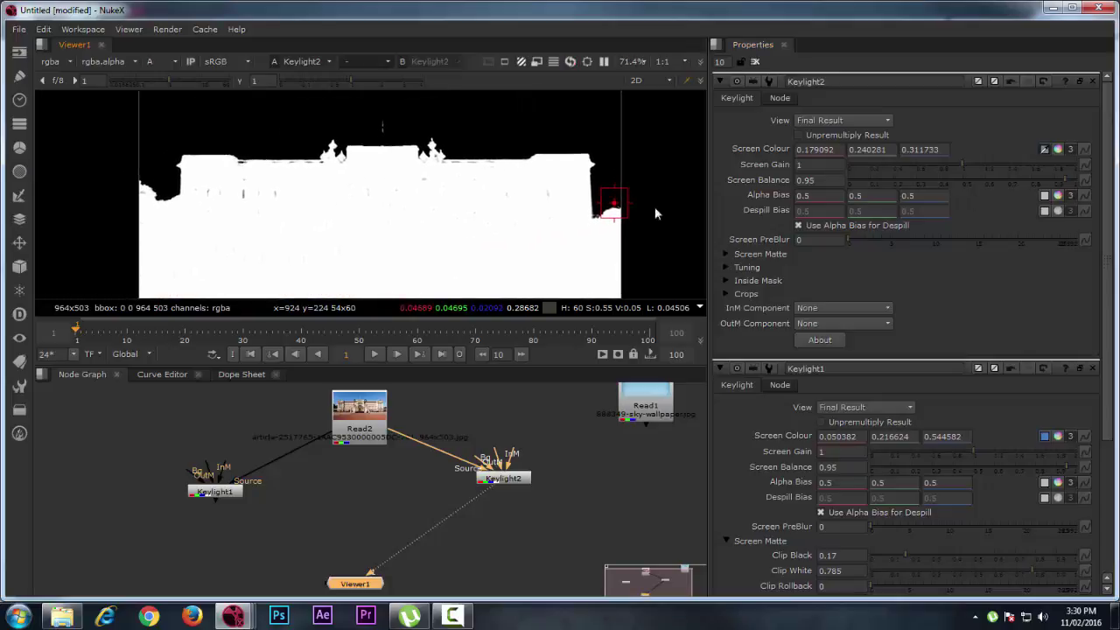
{"action": "left_click", "coordinate": [748, 255]}
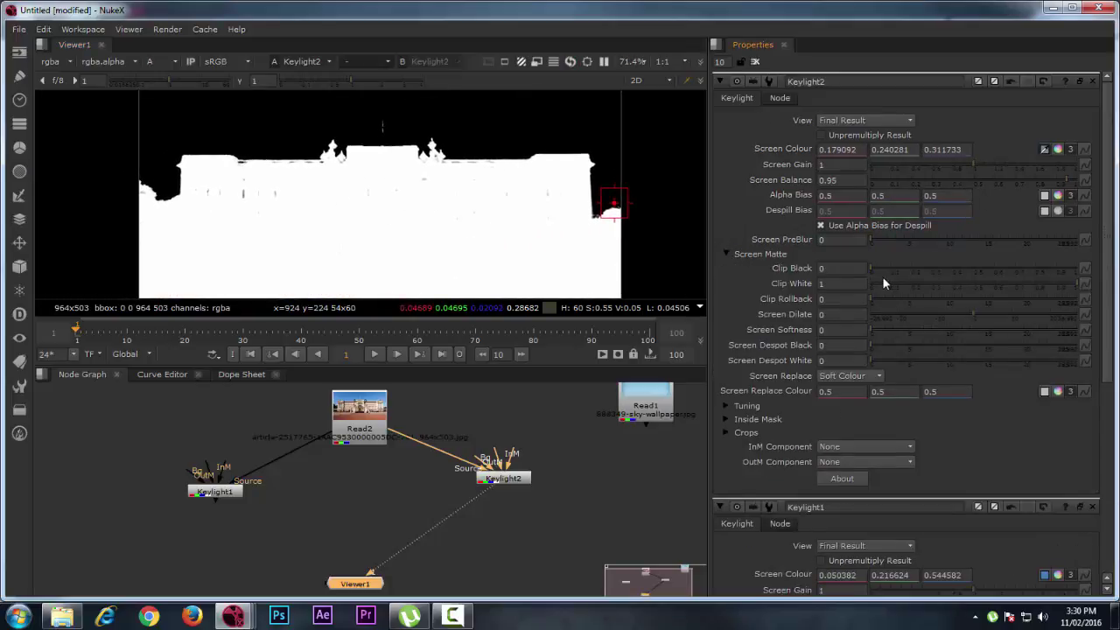
{"action": "left_click_drag", "start_coordinate": [873, 271], "coordinate": [886, 269]}
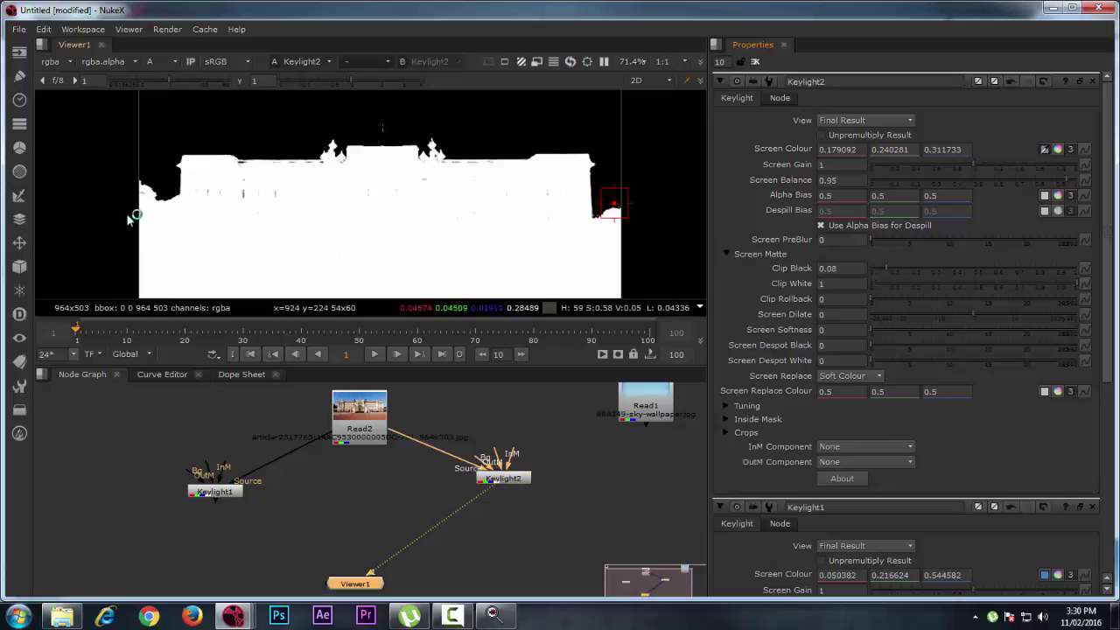
{"action": "left_click_drag", "start_coordinate": [1076, 285], "coordinate": [930, 286]}
{"action": "left_click", "coordinate": [1030, 289]}
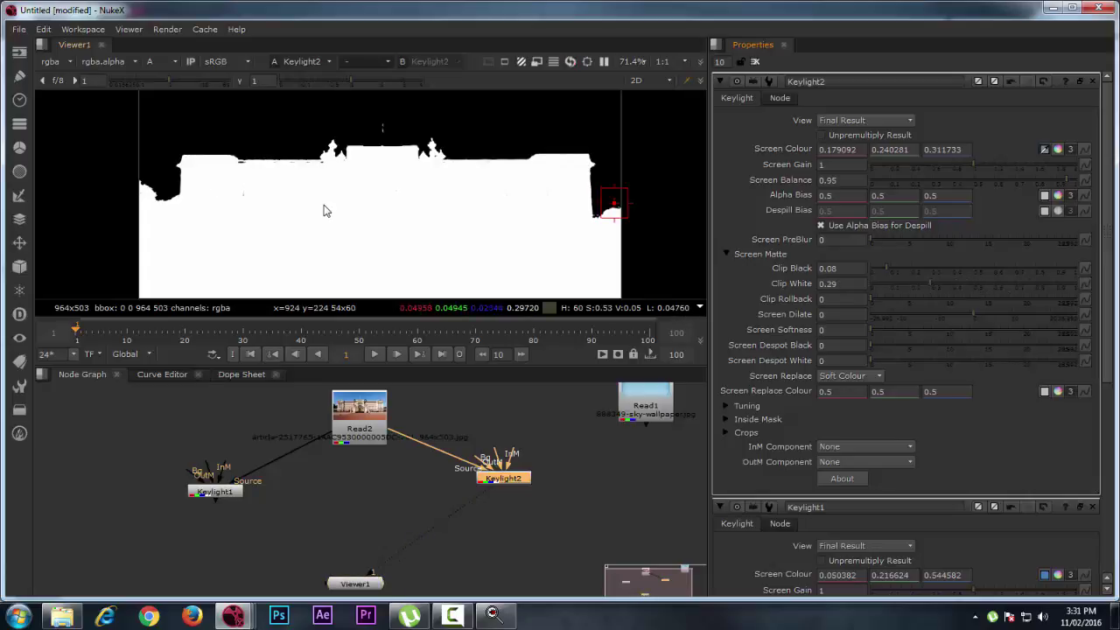
{"action": "key", "text": "a"}
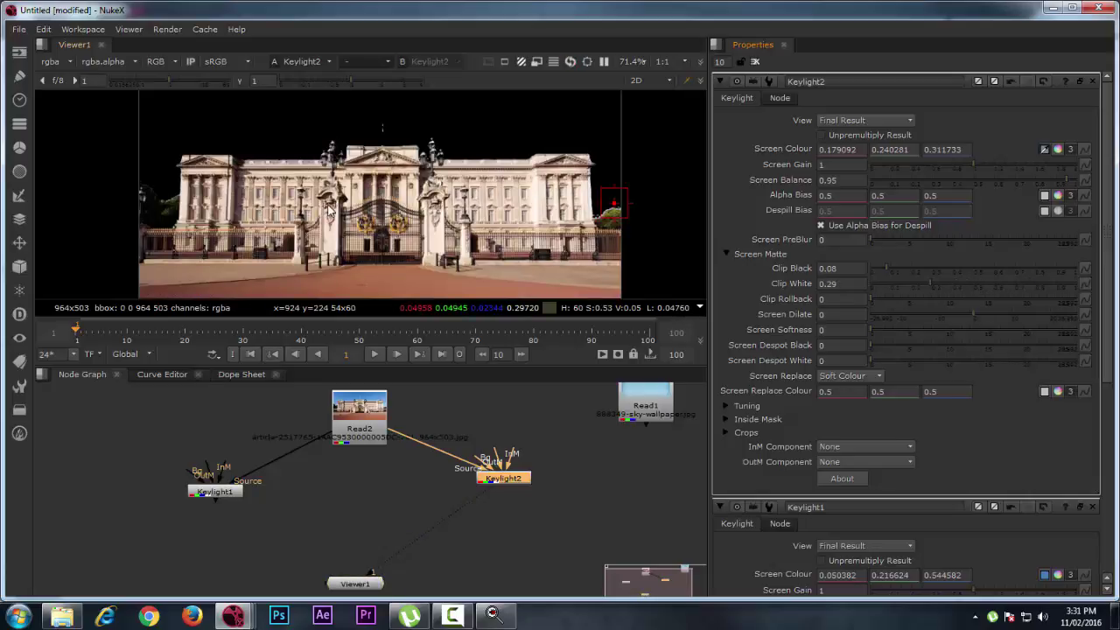
{"action": "scroll", "coordinate": [274, 175], "scroll_direction": "up", "scroll_amount": 3}
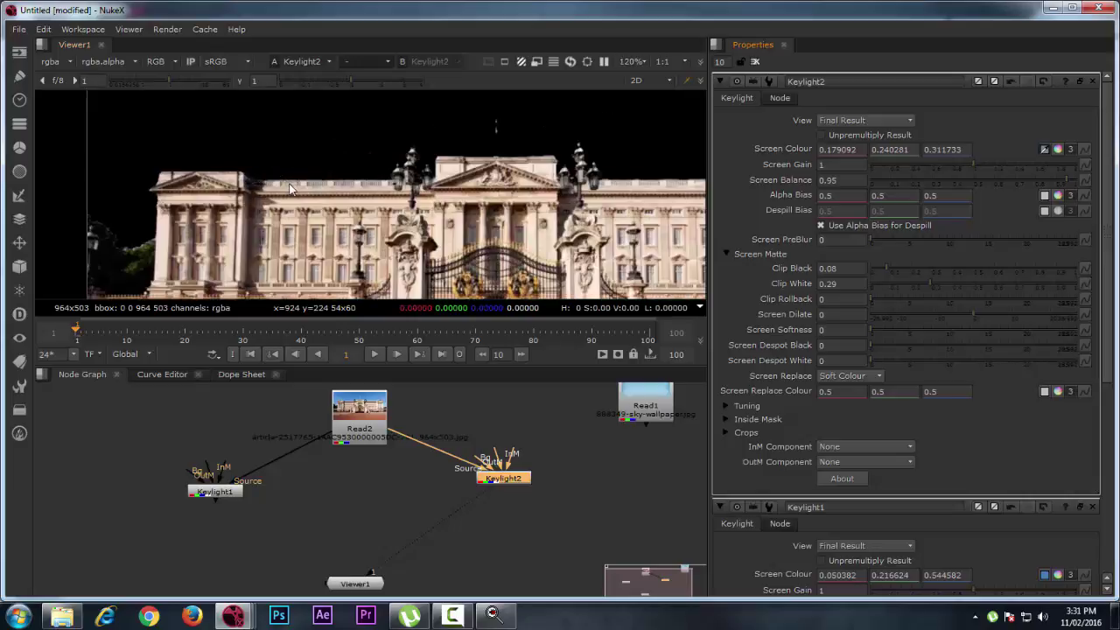
{"action": "scroll", "coordinate": [320, 197], "scroll_direction": "down", "scroll_amount": 4}
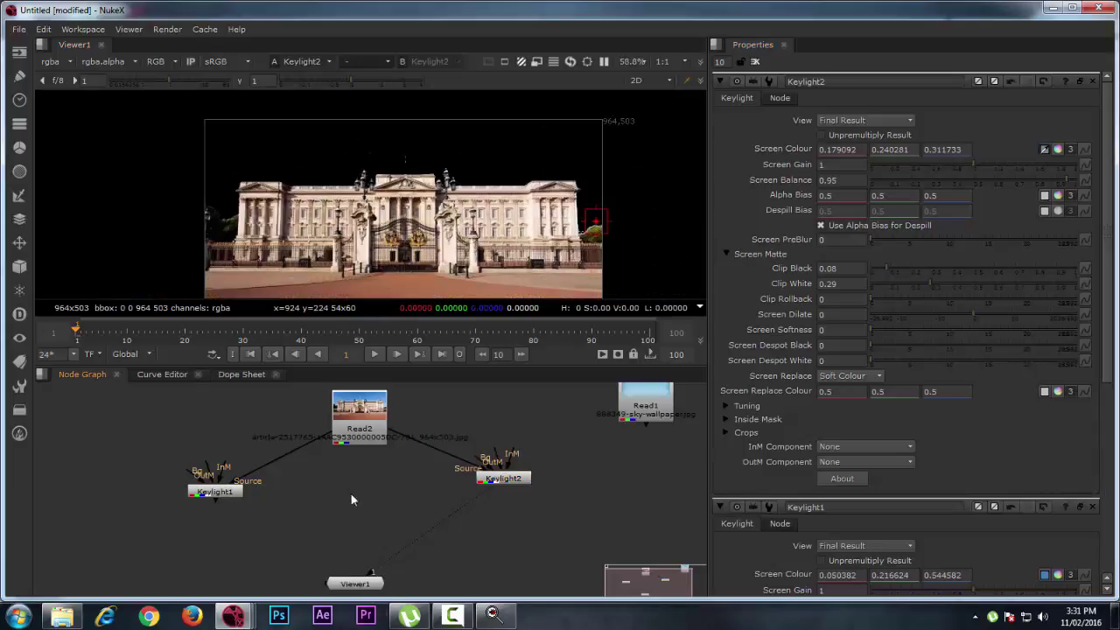
Move Viewer1 down and adjust both Keylight nodes to make room beneath them in the node graph.
{"action": "left_click_drag", "start_coordinate": [355, 584], "coordinate": [376, 612]}
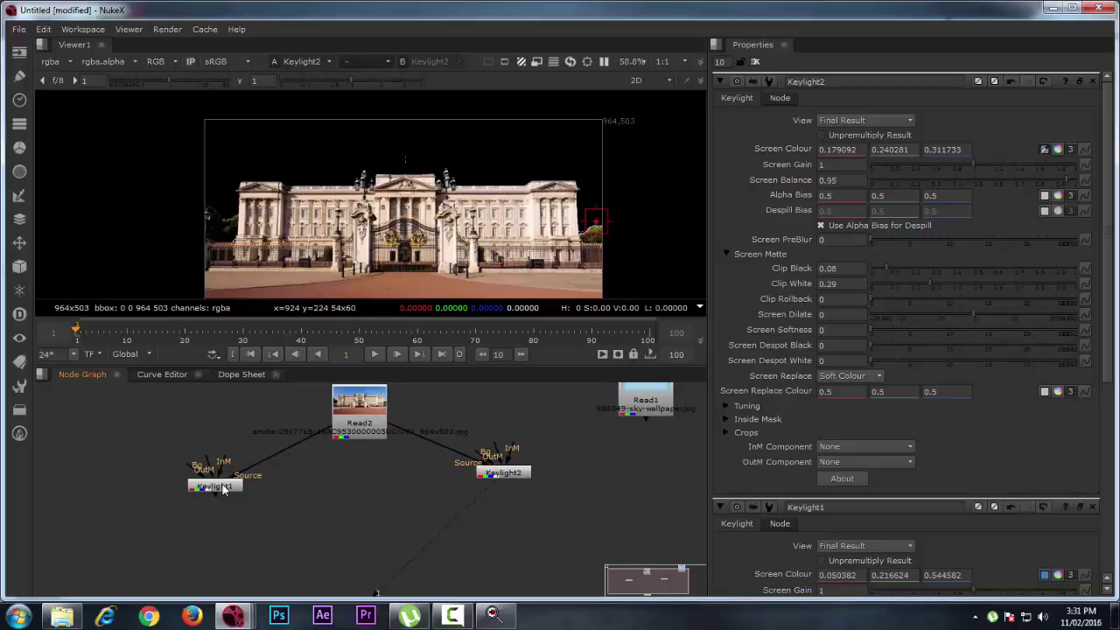
{"action": "left_click_drag", "start_coordinate": [226, 487], "coordinate": [230, 470]}
{"action": "left_click_drag", "start_coordinate": [515, 478], "coordinate": [521, 473]}
{"action": "scroll", "coordinate": [299, 502], "scroll_direction": "down", "scroll_amount": 2}
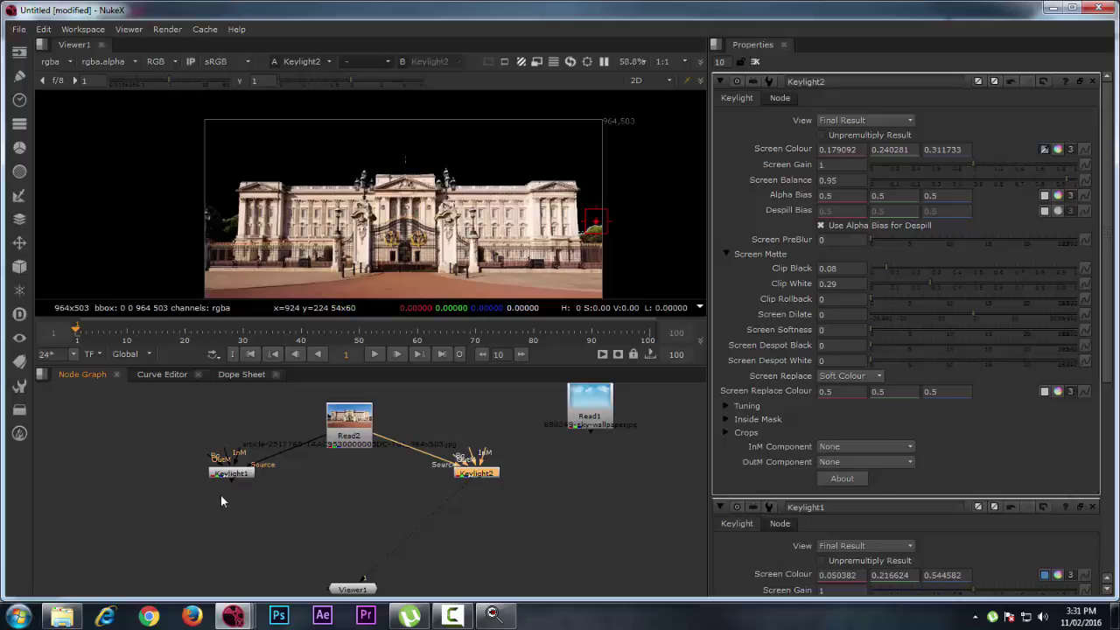
Add an unconnected KeyMix node and place it between the two Keylight branches, just above Viewer1.
{"action": "left_click", "coordinate": [307, 517]}
{"action": "key", "text": "Tab"}
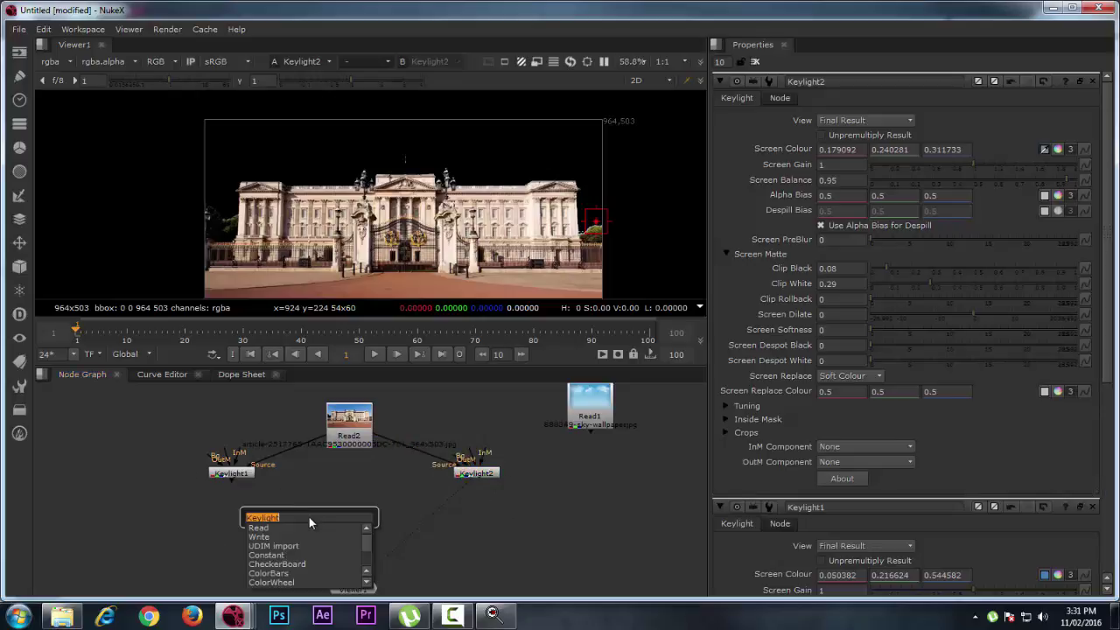
{"action": "type", "text": "KEY"}
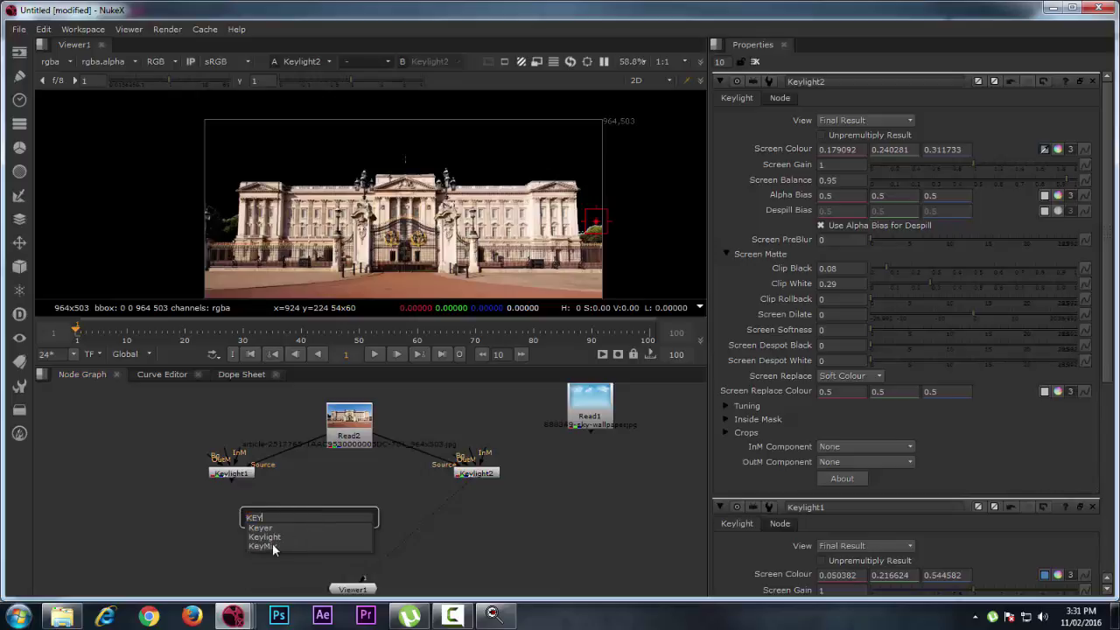
{"action": "left_click", "coordinate": [266, 546]}
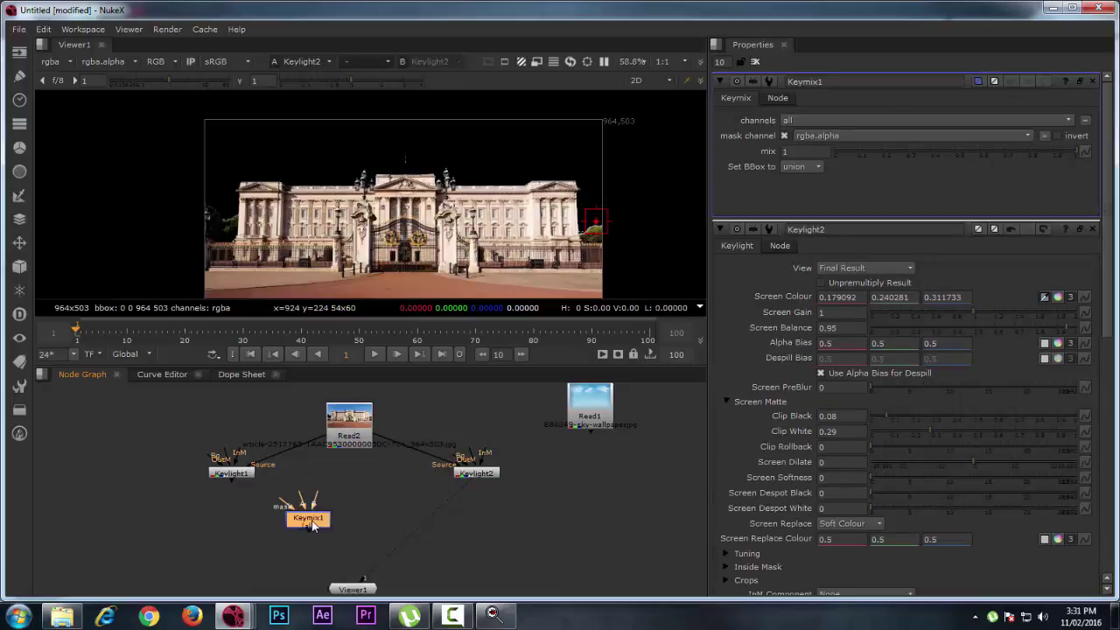
{"action": "left_click_drag", "start_coordinate": [313, 525], "coordinate": [353, 544]}
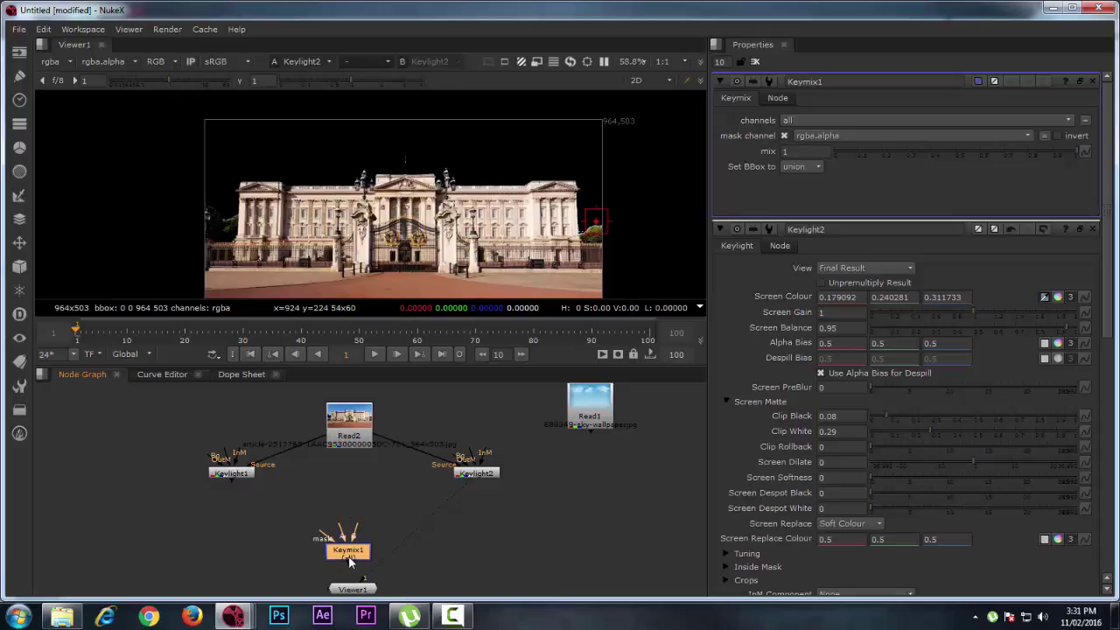
{"action": "left_click_drag", "start_coordinate": [349, 557], "coordinate": [347, 545]}
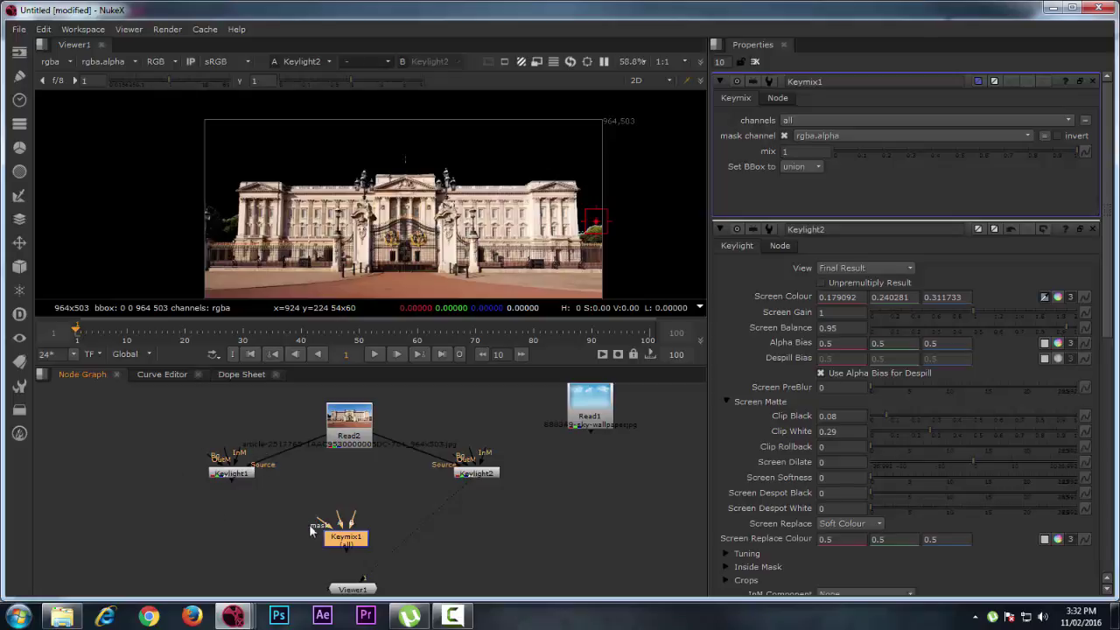
Connect Keymix1's B input to Keylight1 and A input to Keylight2, view its result, and clear the sample box.
{"action": "left_click_drag", "start_coordinate": [353, 518], "coordinate": [250, 477]}
{"action": "left_click_drag", "start_coordinate": [351, 516], "coordinate": [473, 477]}
{"action": "left_click_drag", "start_coordinate": [352, 543], "coordinate": [361, 544]}
{"action": "key", "text": "1"}
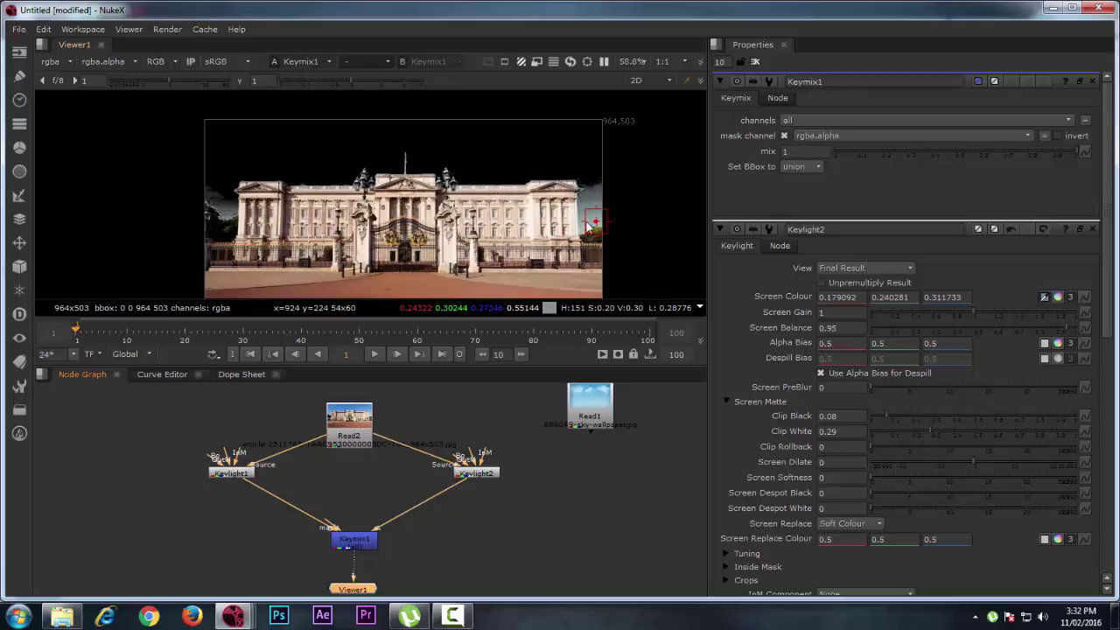
{"action": "right_click", "coordinate": [656, 227], "text": "ctrl"}
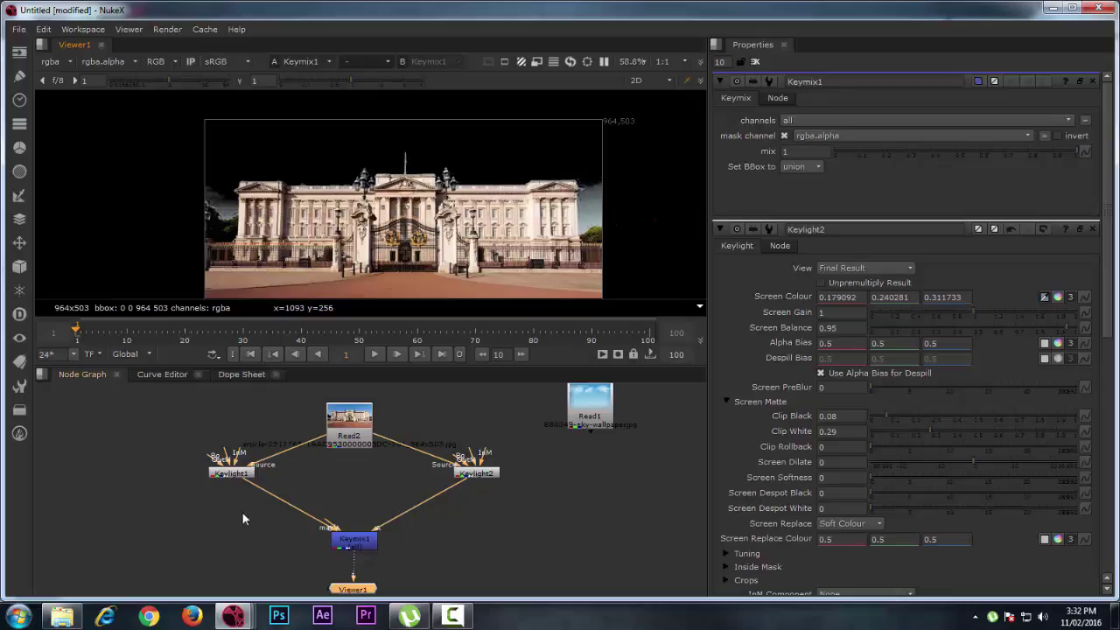
Tidy the node graph by aligning Read2, Keymix1 and Viewer1 down the middle, between Keylight1 and Keylight2.
{"action": "left_click_drag", "start_coordinate": [364, 549], "coordinate": [354, 555]}
{"action": "left_click_drag", "start_coordinate": [482, 478], "coordinate": [483, 468]}
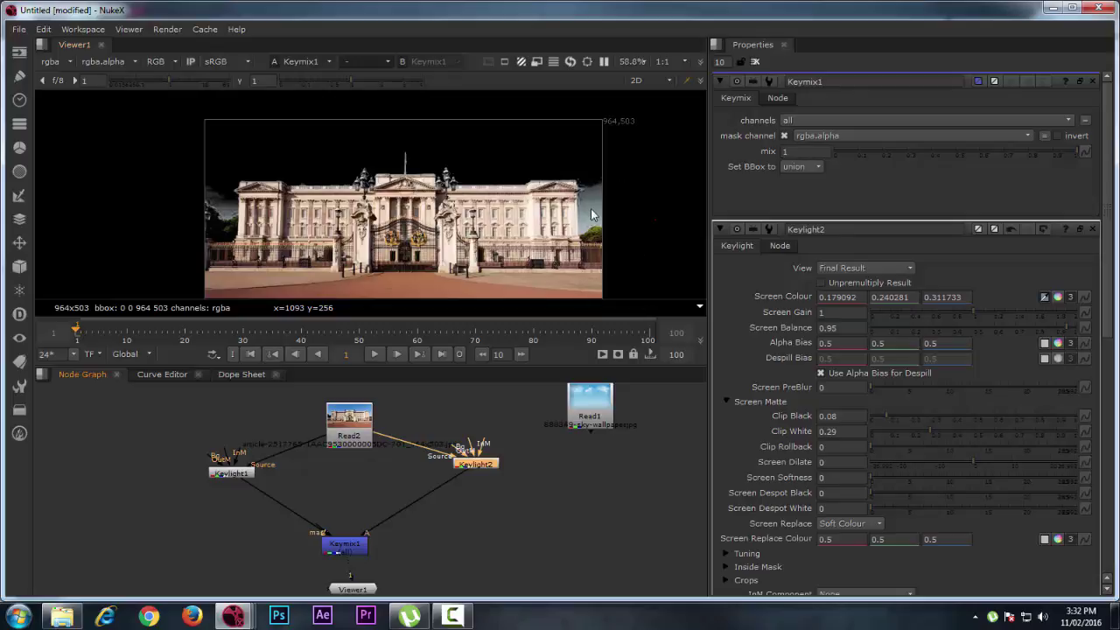
{"action": "left_click_drag", "start_coordinate": [353, 589], "coordinate": [345, 598]}
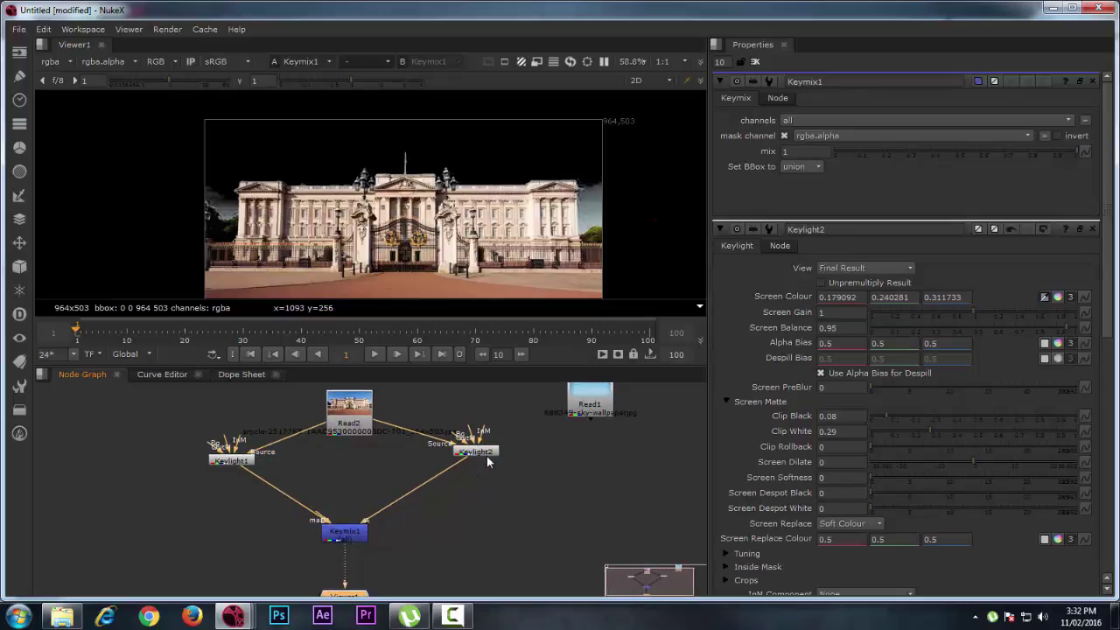
{"action": "left_click_drag", "start_coordinate": [487, 456], "coordinate": [487, 467]}
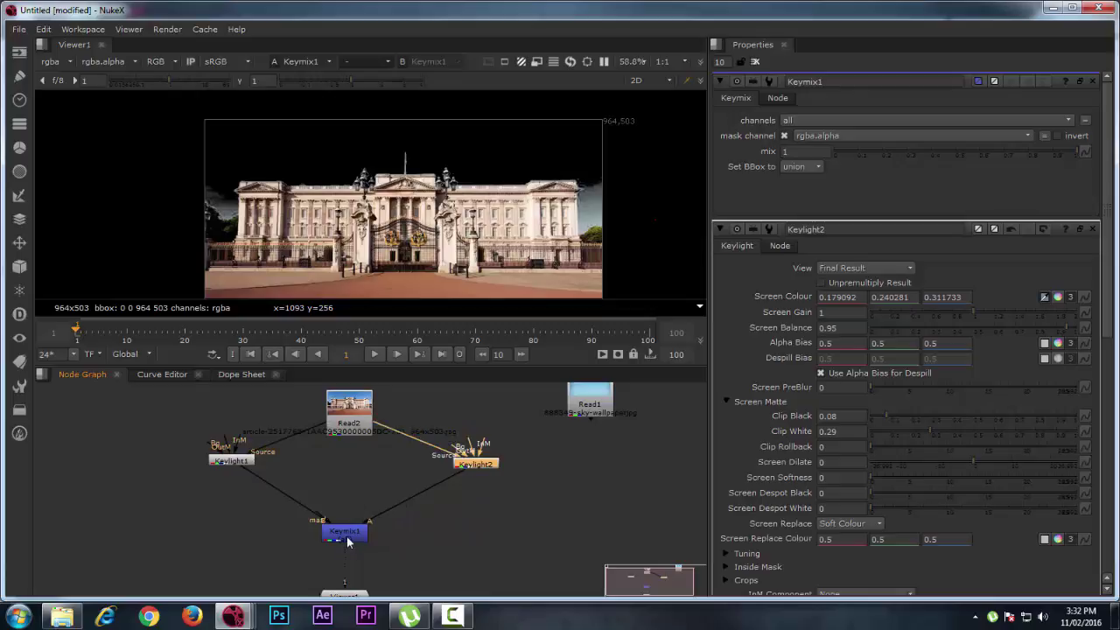
{"action": "left_click_drag", "start_coordinate": [347, 542], "coordinate": [363, 542]}
{"action": "left_click", "coordinate": [363, 596]}
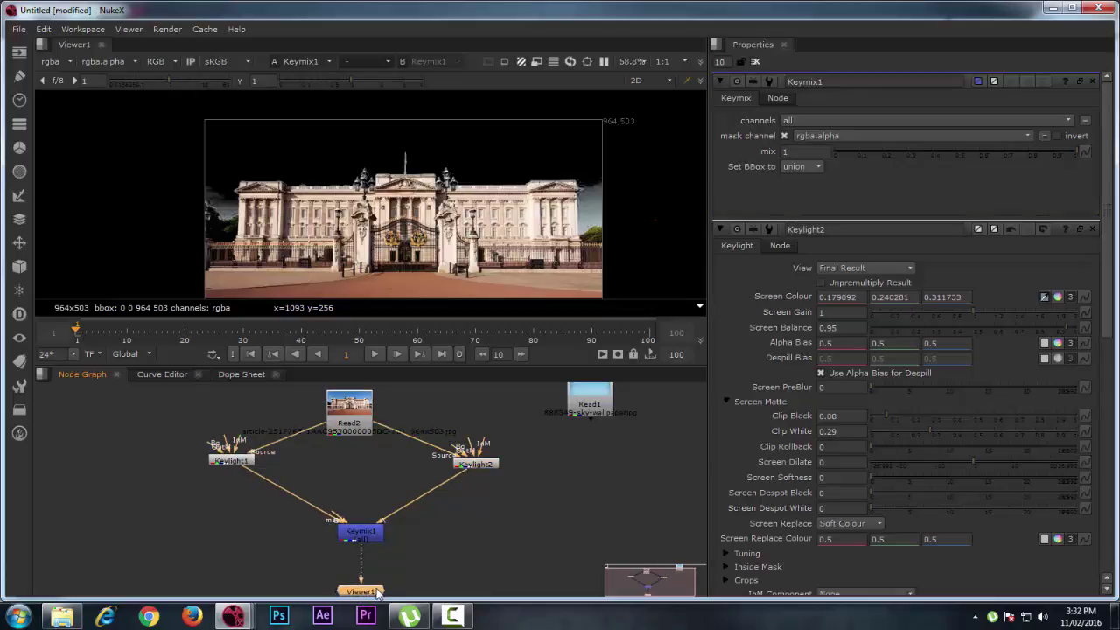
{"action": "left_click_drag", "start_coordinate": [350, 404], "coordinate": [366, 394]}
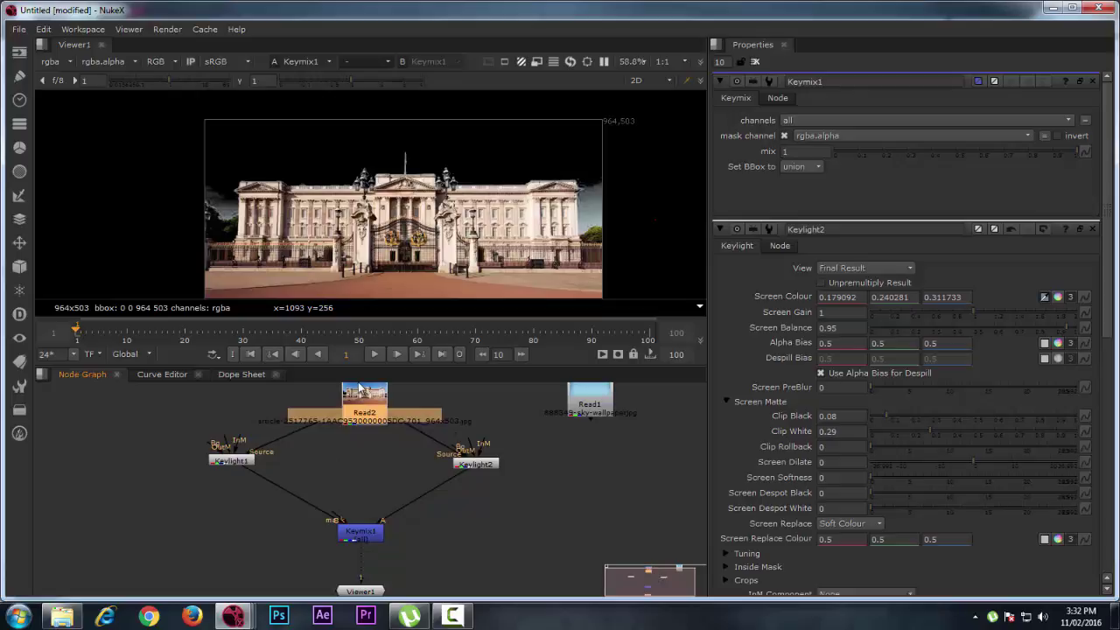
{"action": "left_click", "coordinate": [387, 470]}
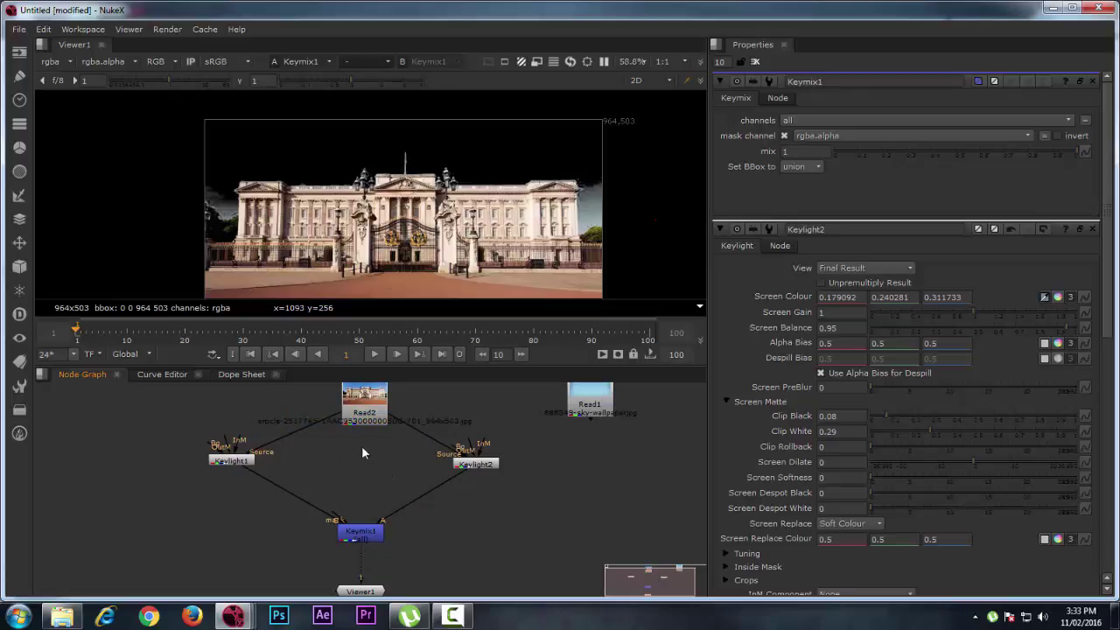
{"action": "left_click_drag", "start_coordinate": [365, 404], "coordinate": [361, 403]}
Add a Roto node midway between Keylight1 and Keylight2, above Keymix1, and choose its Rectangle shape tool.
{"action": "left_click", "coordinate": [353, 462]}
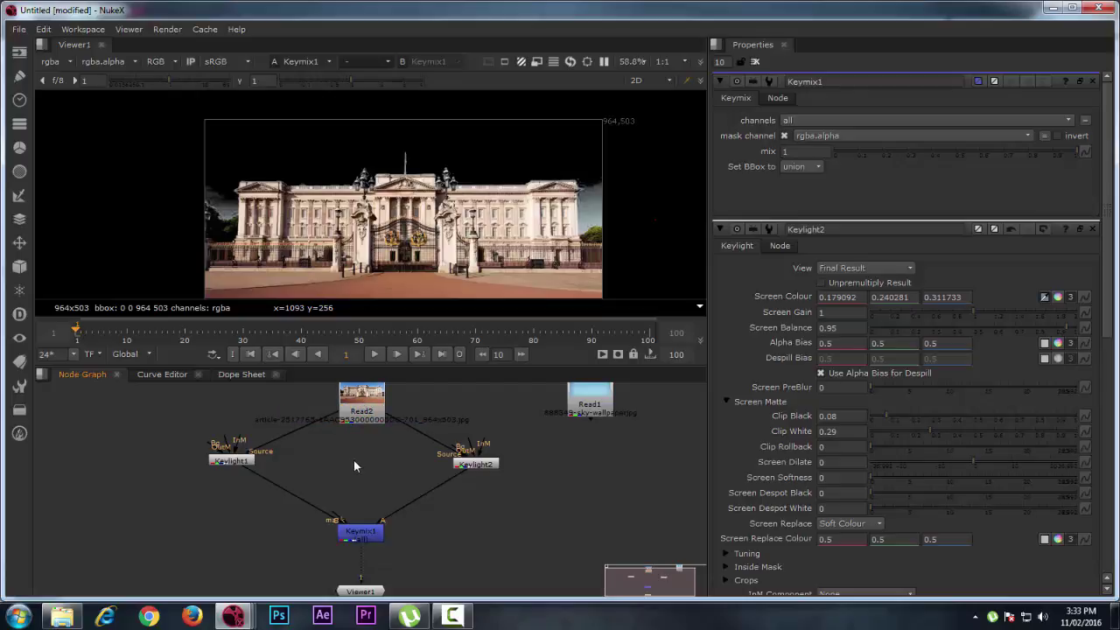
{"action": "key", "text": "o"}
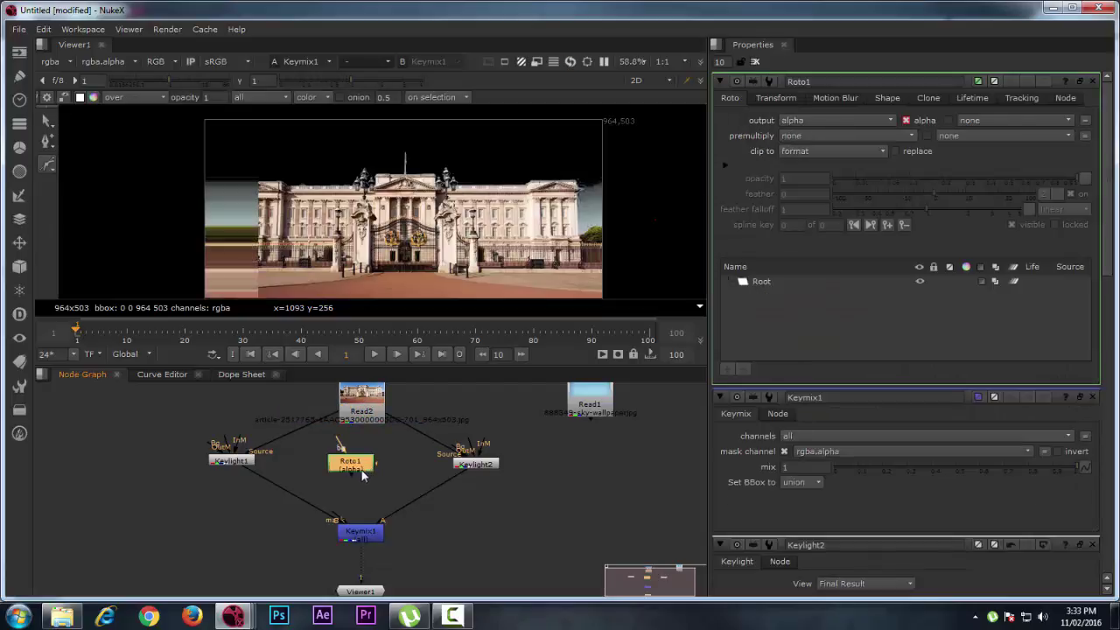
{"action": "left_click_drag", "start_coordinate": [359, 471], "coordinate": [373, 478]}
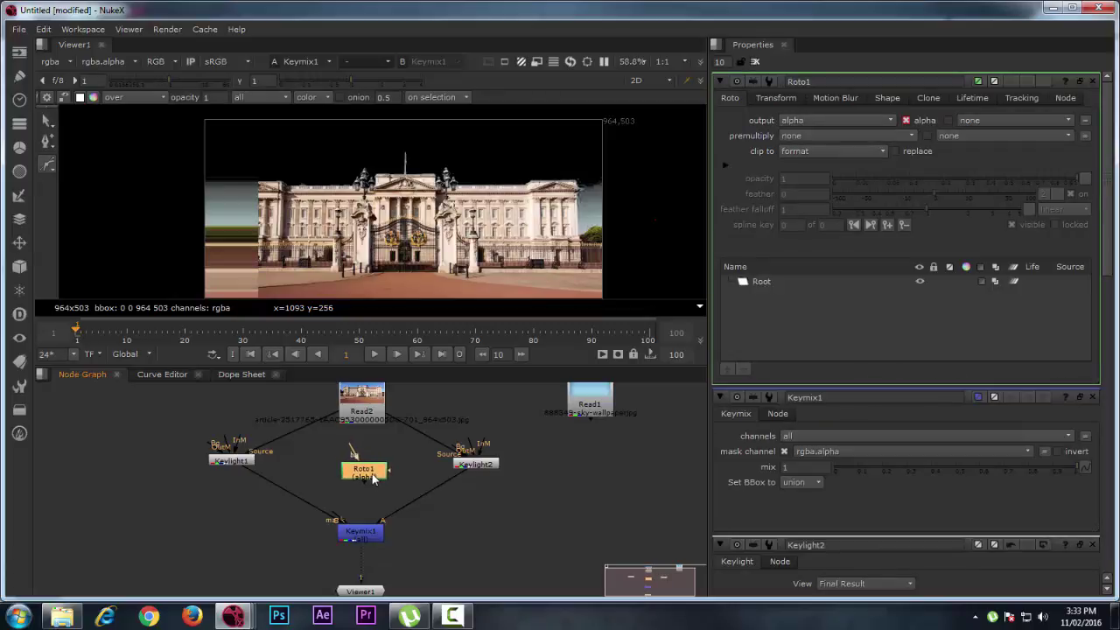
{"action": "left_click", "coordinate": [46, 167]}
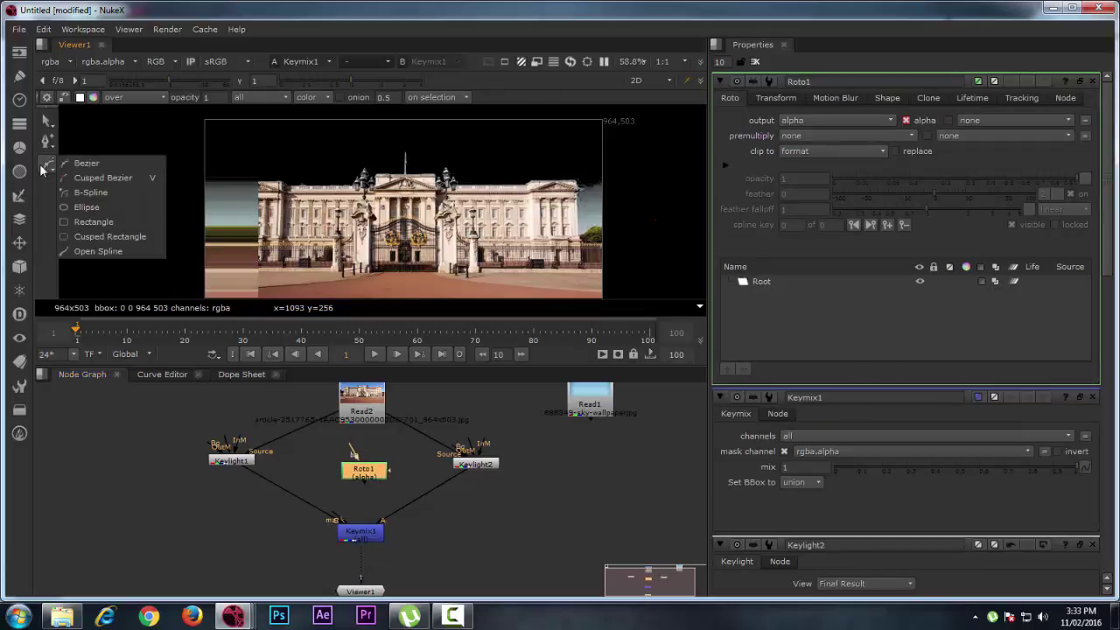
{"action": "left_click", "coordinate": [109, 224]}
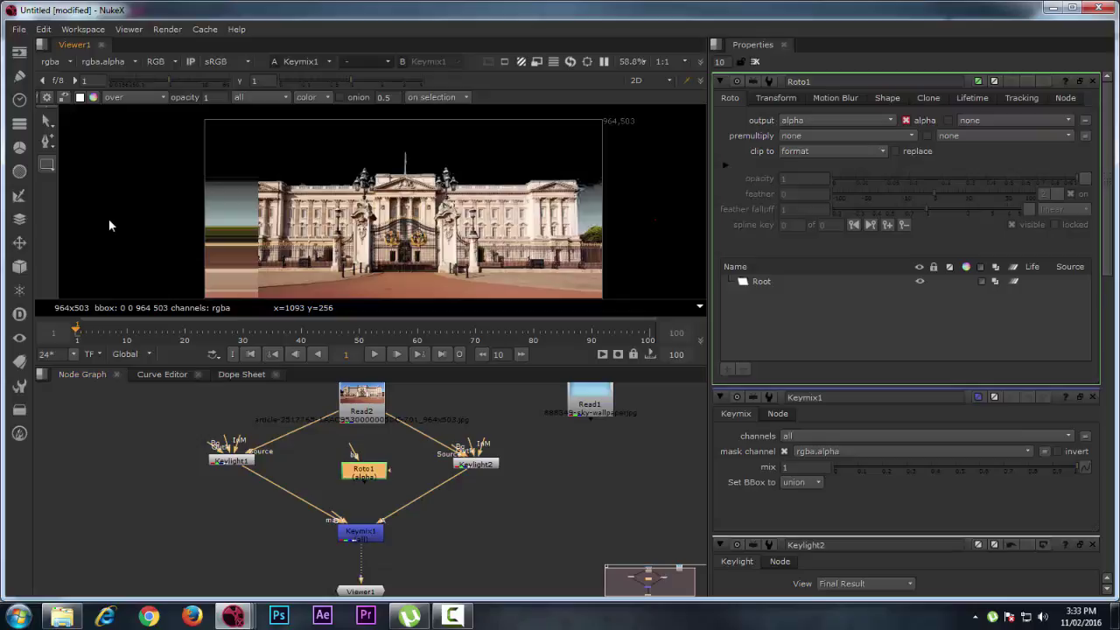
Draw two rectangle shapes in Roto1, one over the sky beyond the palace's right end and one beyond its left end.
{"action": "left_click", "coordinate": [48, 166]}
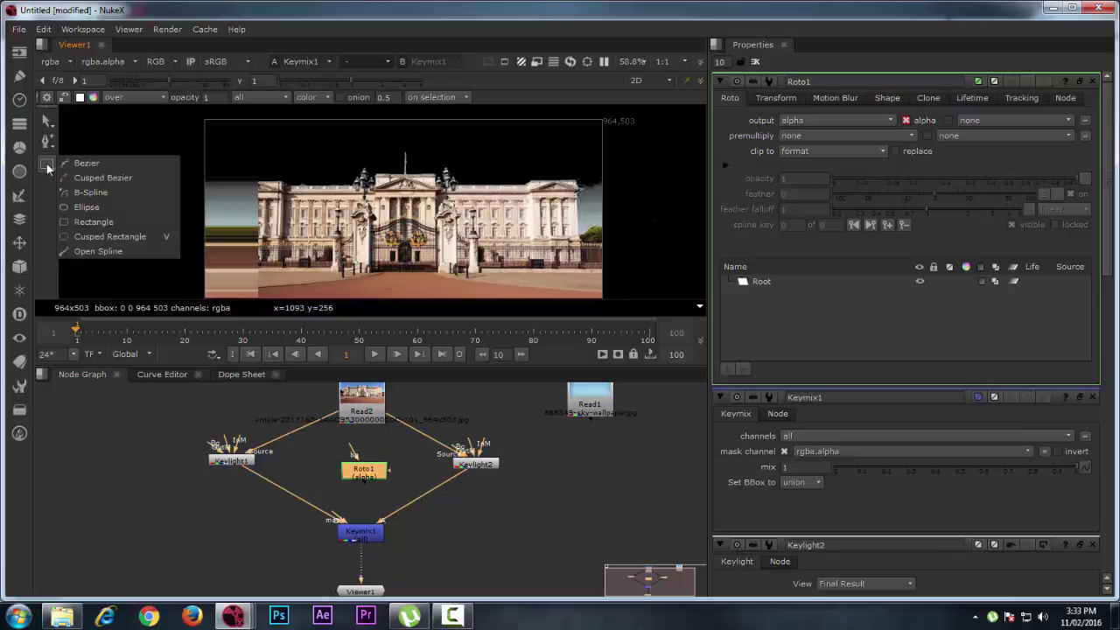
{"action": "left_click", "coordinate": [109, 224]}
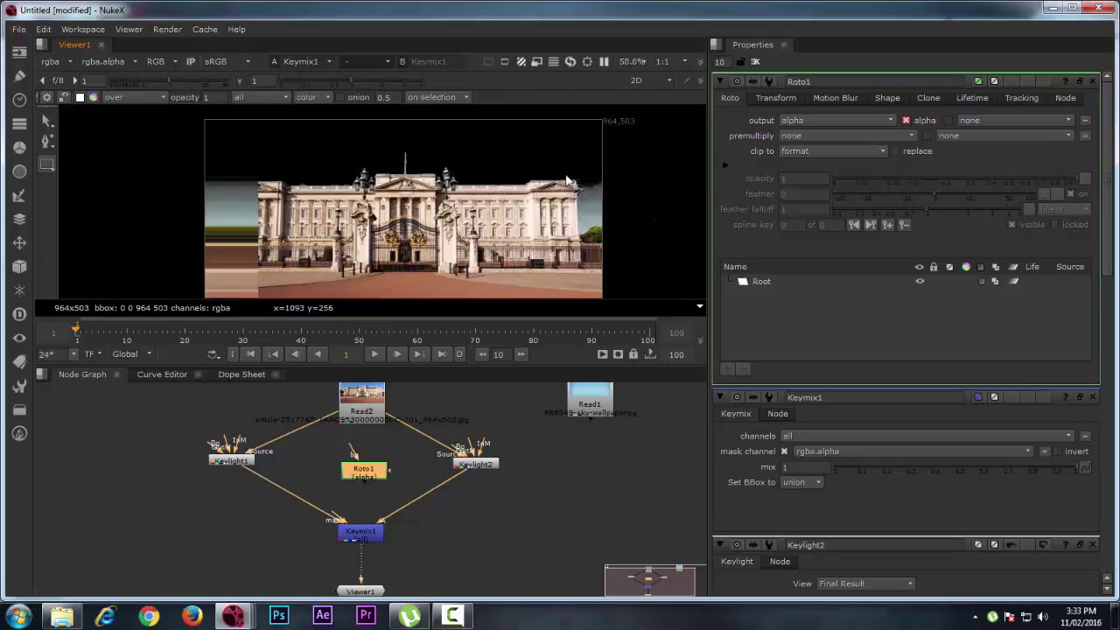
{"action": "left_click_drag", "start_coordinate": [565, 174], "coordinate": [635, 235]}
{"action": "left_click_drag", "start_coordinate": [150, 166], "coordinate": [259, 254]}
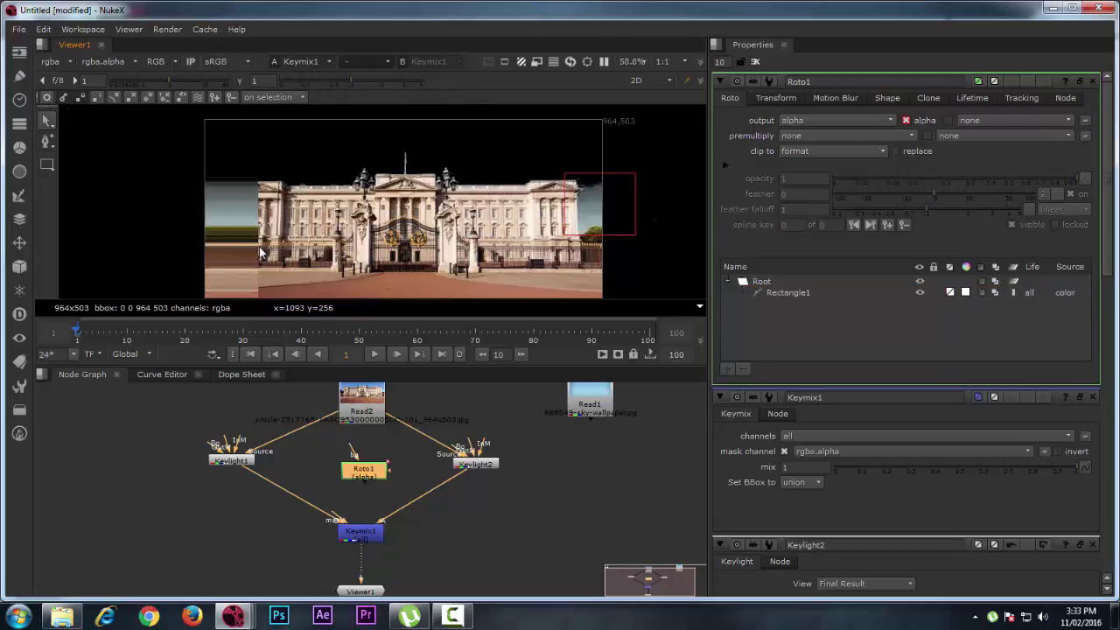
{"action": "left_click", "coordinate": [51, 163]}
{"action": "left_click_drag", "start_coordinate": [154, 164], "coordinate": [264, 248]}
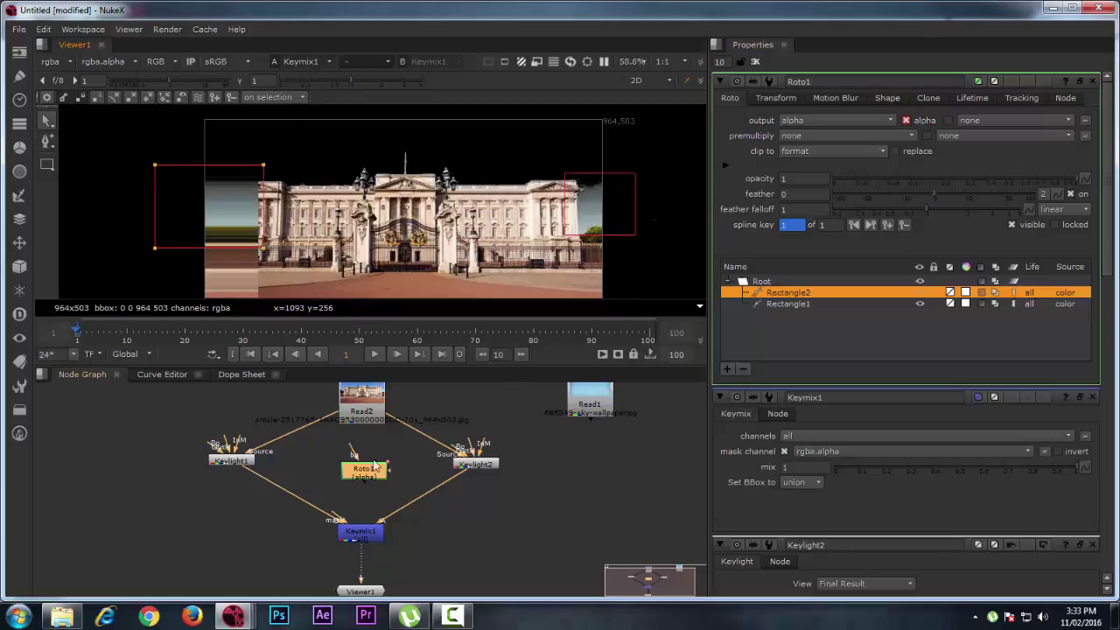
Connect Keymix1's mask input to Roto1, line Roto1 up directly above Keymix1, and move Read1 farther away from the keying branches.
{"action": "left_click_drag", "start_coordinate": [334, 520], "coordinate": [364, 476]}
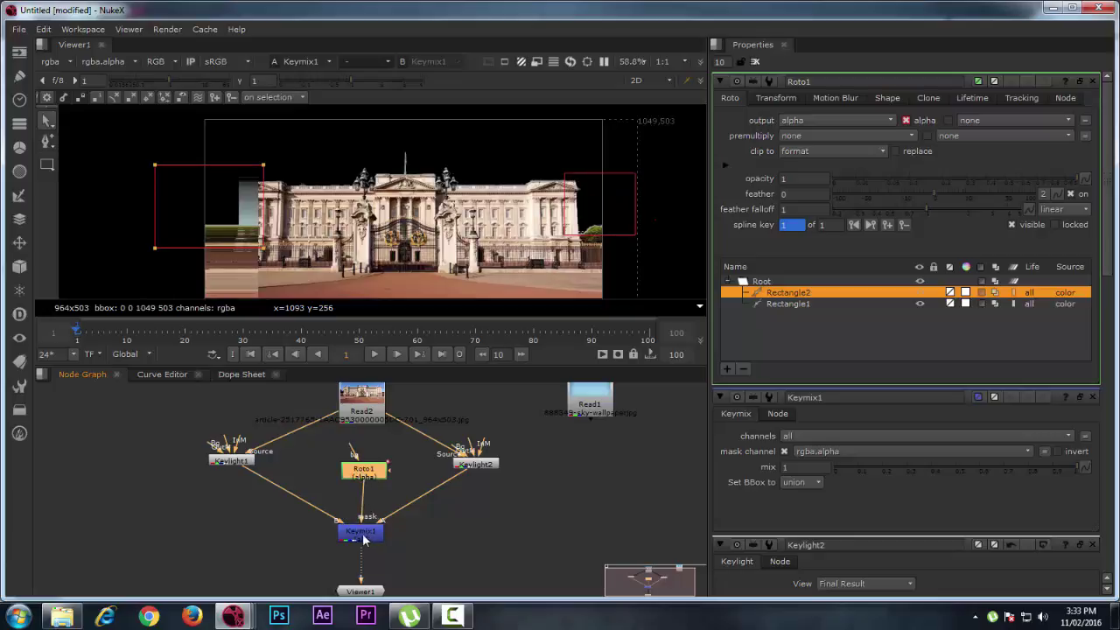
{"action": "left_click_drag", "start_coordinate": [363, 464], "coordinate": [360, 473]}
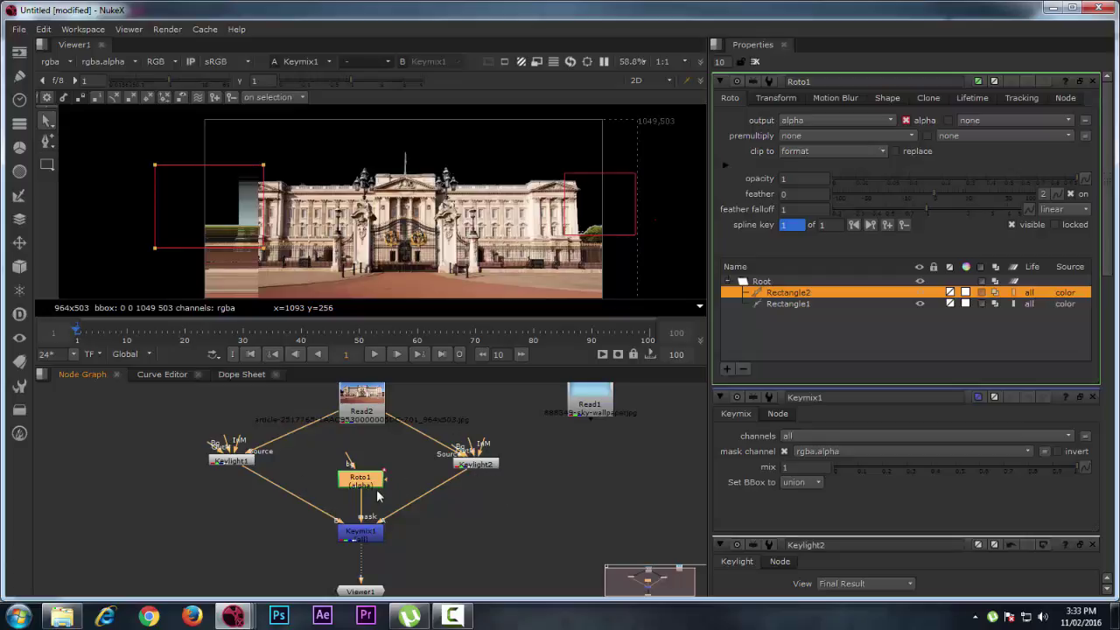
{"action": "scroll", "coordinate": [384, 490], "scroll_direction": "down", "scroll_amount": 3}
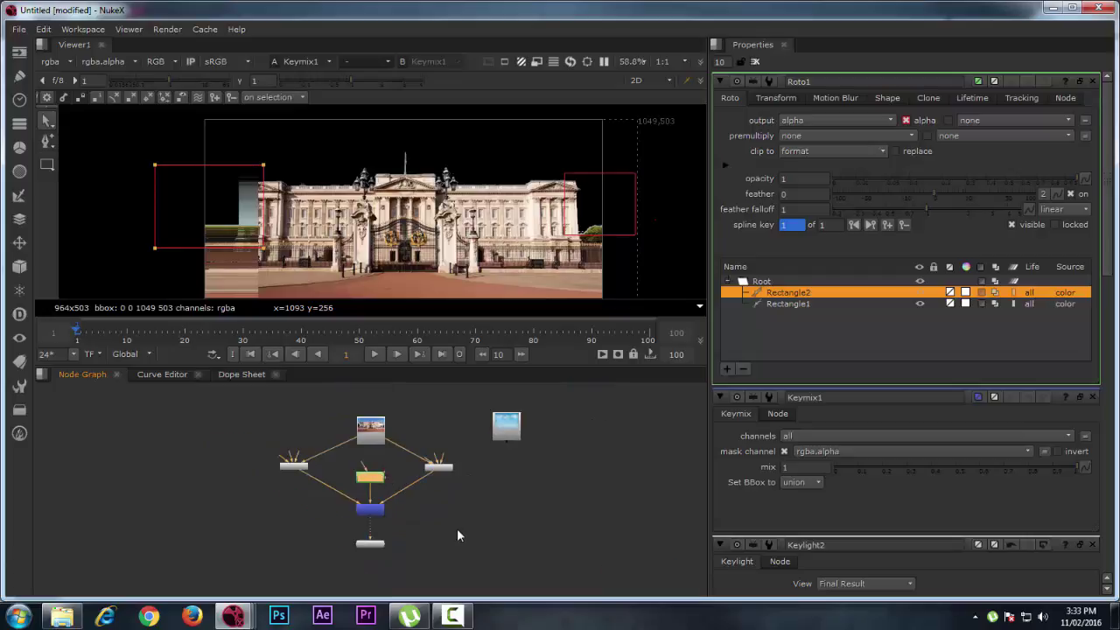
{"action": "middle_click_drag", "start_coordinate": [458, 533], "coordinate": [393, 486]}
{"action": "left_click_drag", "start_coordinate": [426, 425], "coordinate": [562, 442]}
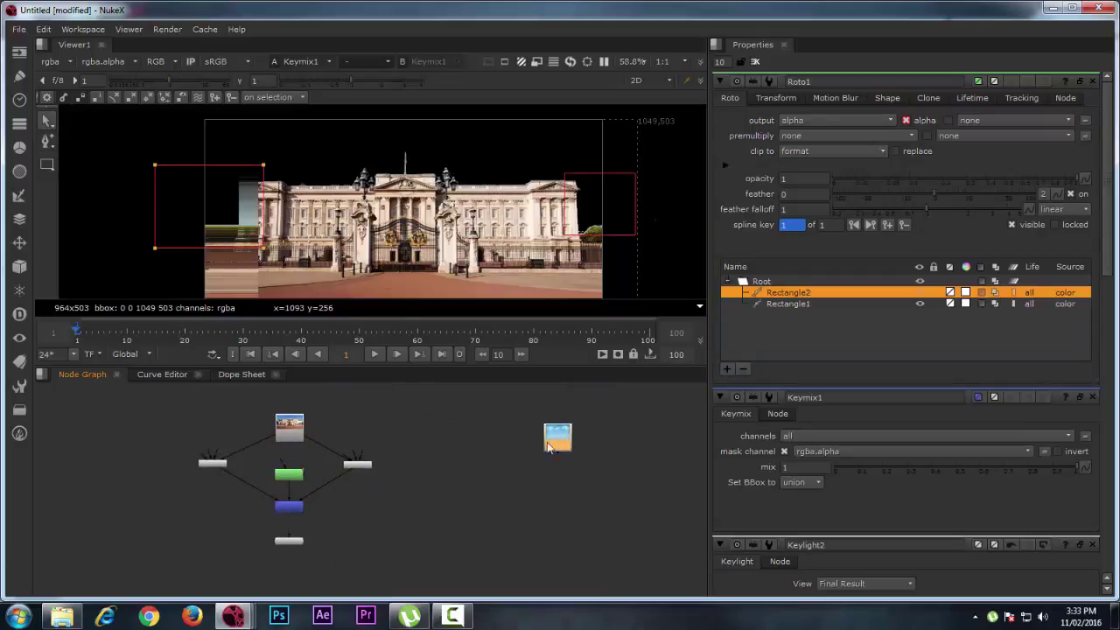
Deselect the left roto rectangle and examine the masked key result around both ends of the palace.
{"action": "scroll", "coordinate": [200, 523], "scroll_direction": "up", "scroll_amount": 2}
{"action": "scroll", "coordinate": [199, 523], "scroll_direction": "up", "scroll_amount": 2}
{"action": "middle_click_drag", "start_coordinate": [392, 510], "coordinate": [370, 488]}
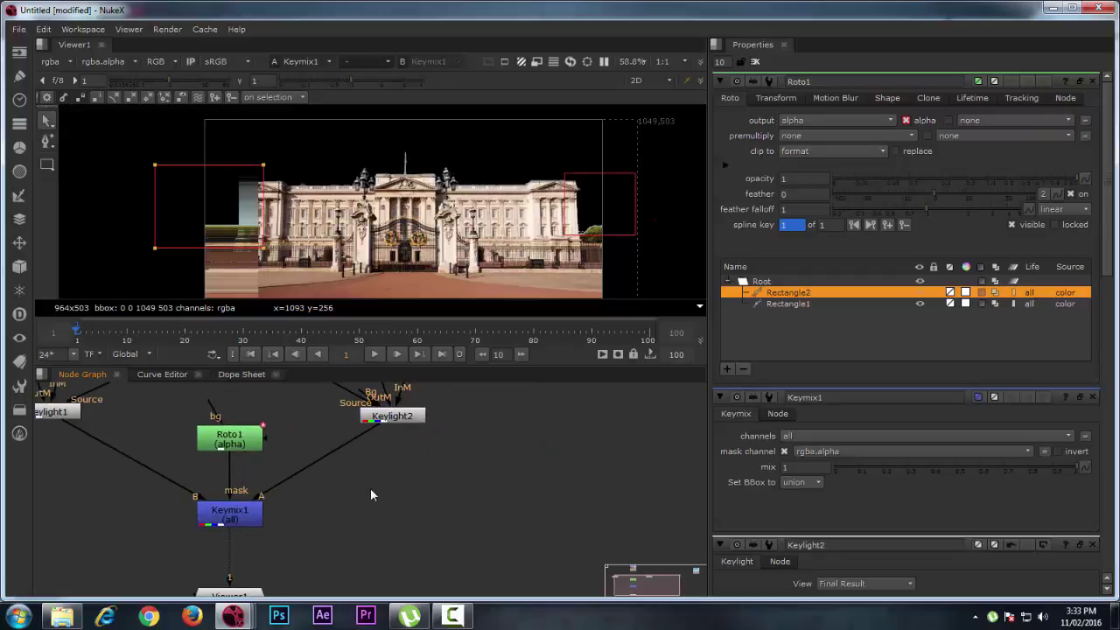
{"action": "scroll", "coordinate": [370, 488], "scroll_direction": "down", "scroll_amount": 1}
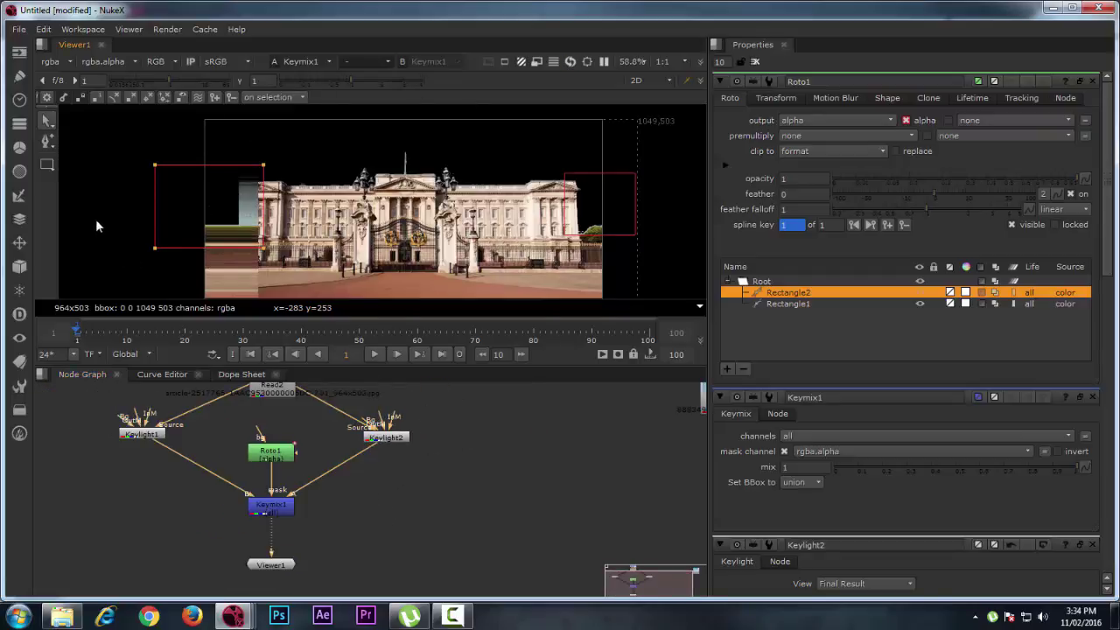
{"action": "left_click", "coordinate": [121, 159]}
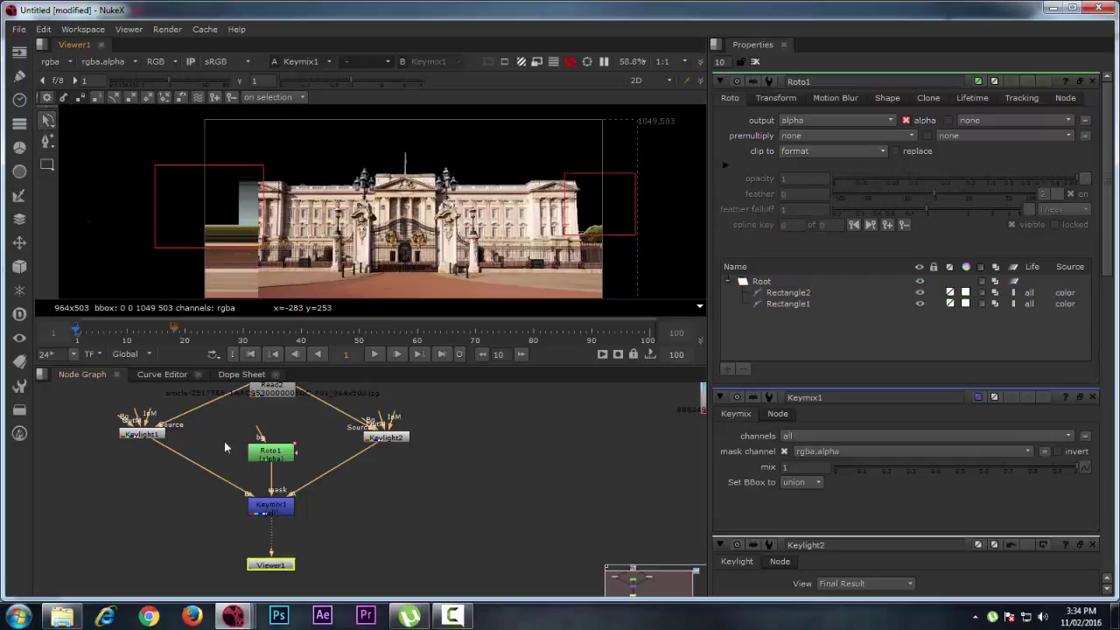
{"action": "scroll", "coordinate": [385, 280], "scroll_direction": "down", "scroll_amount": 2}
{"action": "middle_click_drag", "start_coordinate": [385, 277], "coordinate": [403, 221]}
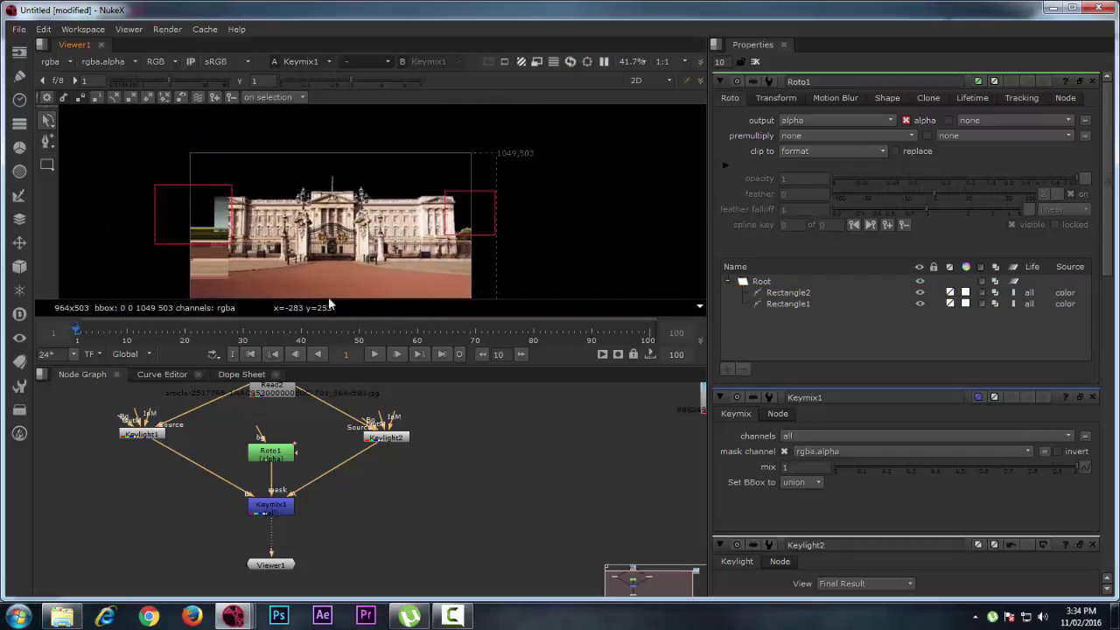
{"action": "key", "text": "f"}
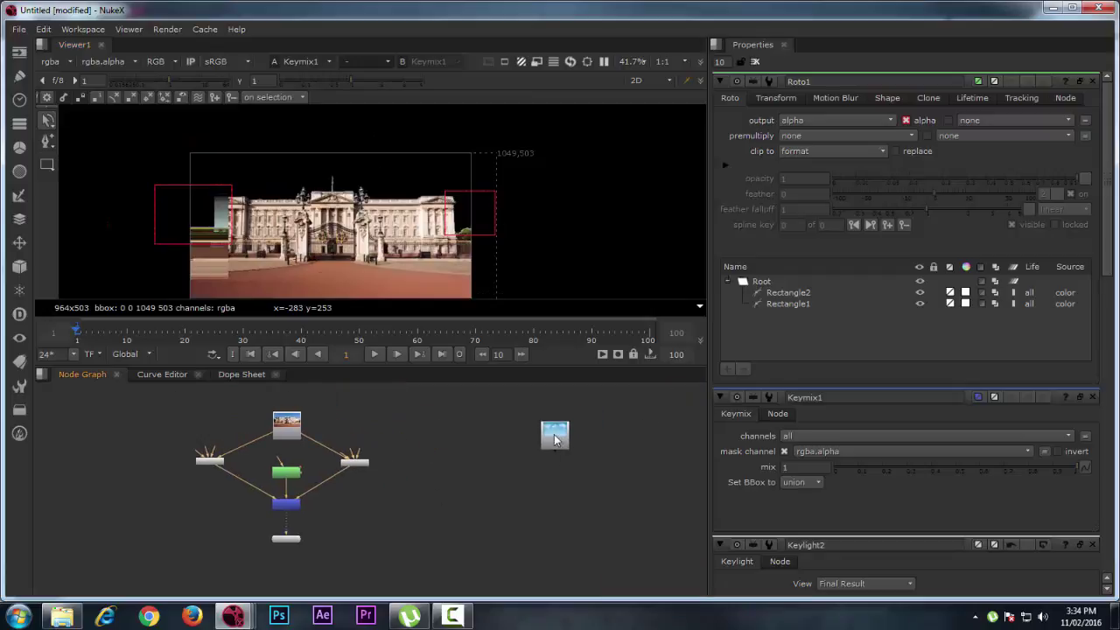
Add a Merge node beside Keymix1 and connect its B input to Keymix1 and its A input to Read1.
{"action": "scroll", "coordinate": [385, 484], "scroll_direction": "up", "scroll_amount": 3}
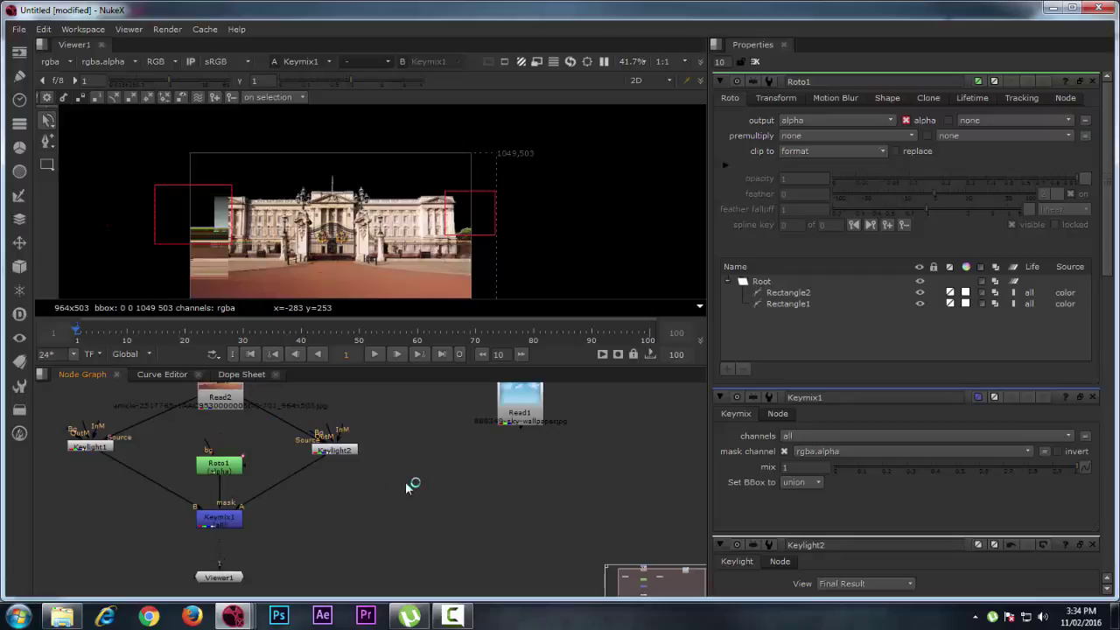
{"action": "key", "text": "m"}
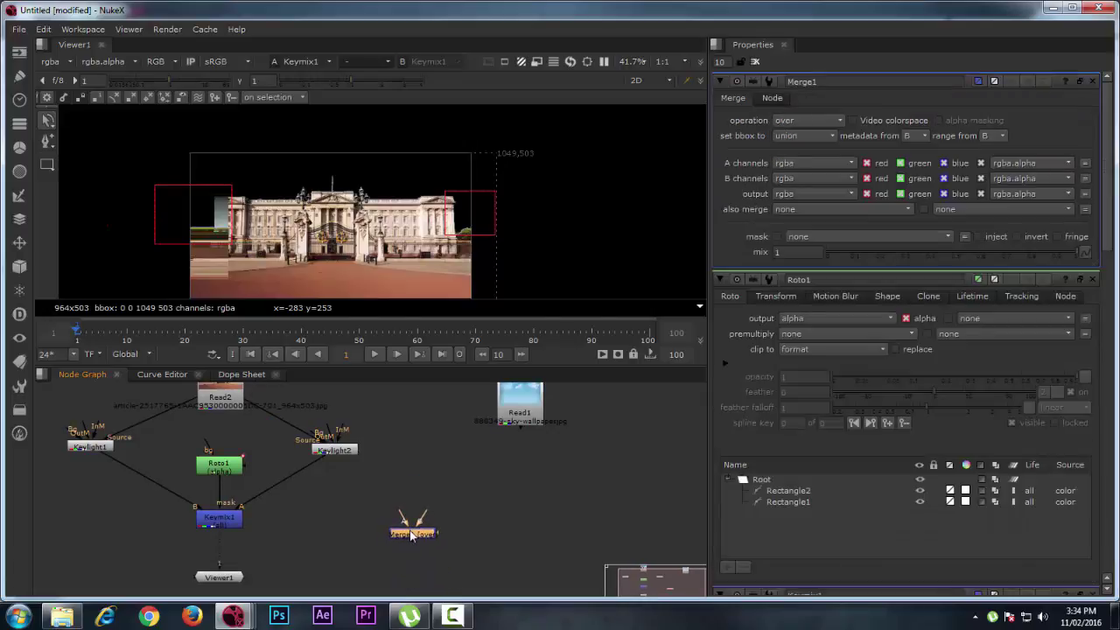
{"action": "left_click", "coordinate": [413, 533]}
{"action": "left_click_drag", "start_coordinate": [421, 518], "coordinate": [233, 522]}
{"action": "left_click_drag", "start_coordinate": [402, 514], "coordinate": [520, 400]}
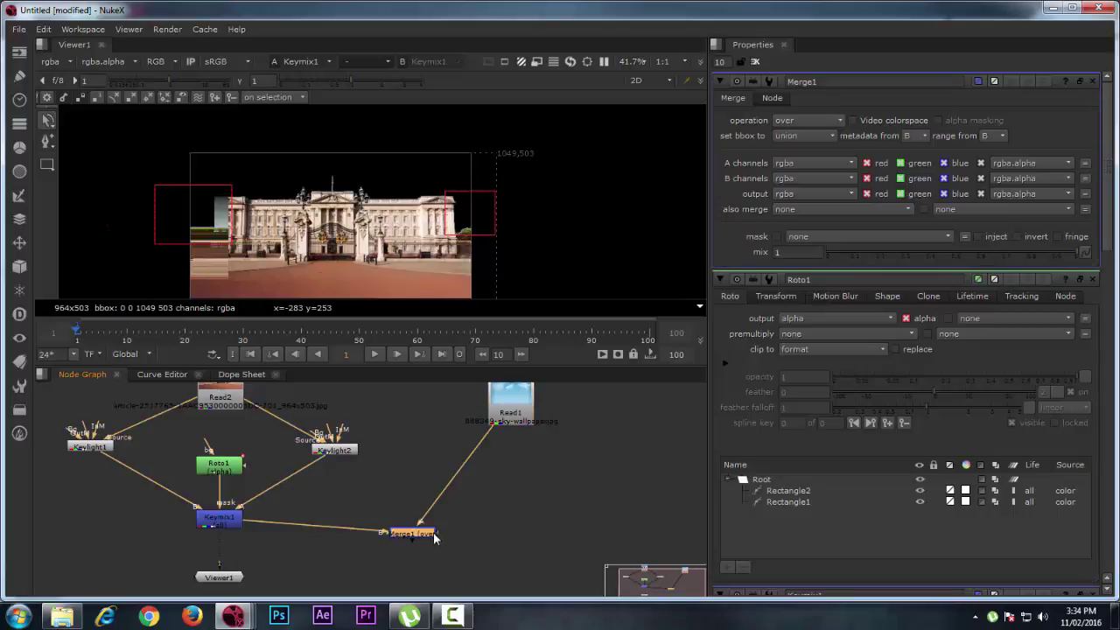
View Merge1's result and line up Viewer1 below Merge1 and Read1 above it.
{"action": "key", "text": "1"}
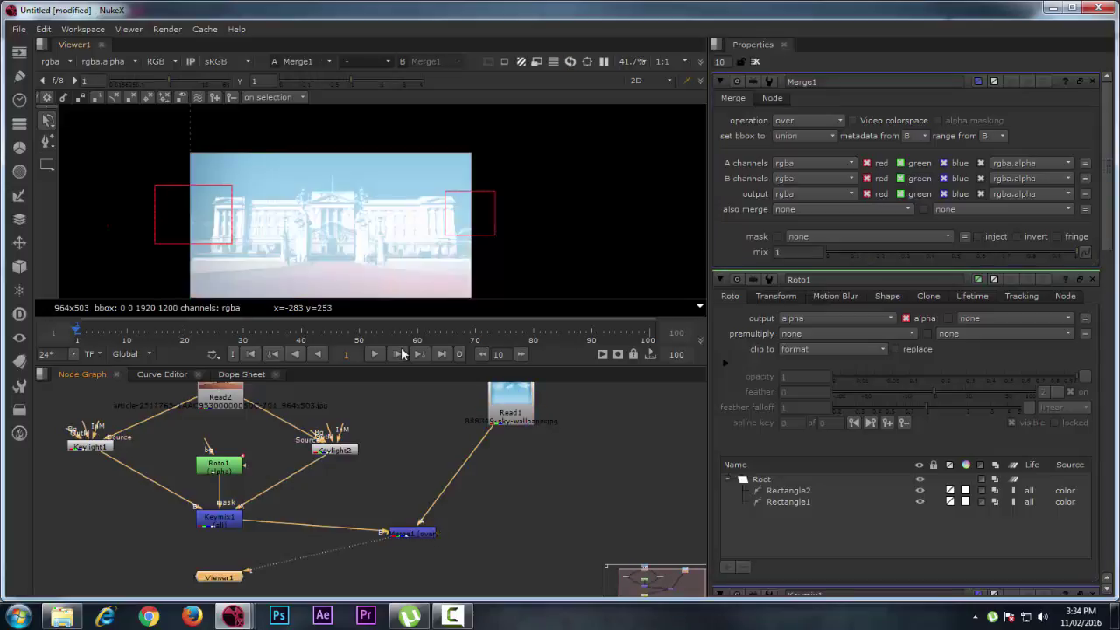
{"action": "left_click_drag", "start_coordinate": [229, 577], "coordinate": [428, 601]}
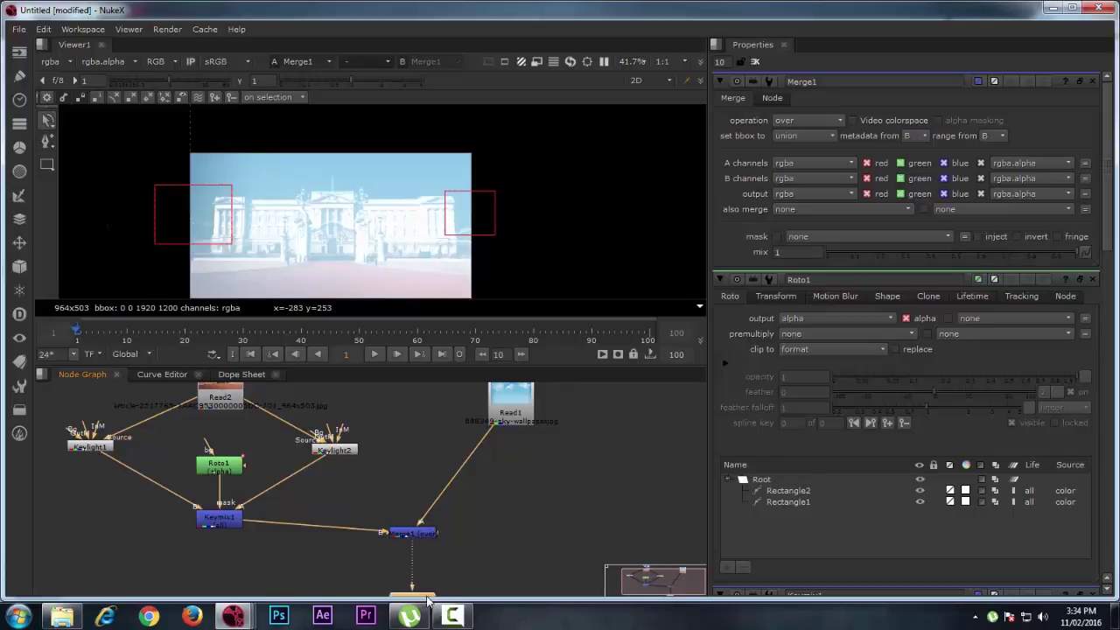
{"action": "left_click_drag", "start_coordinate": [519, 401], "coordinate": [430, 401]}
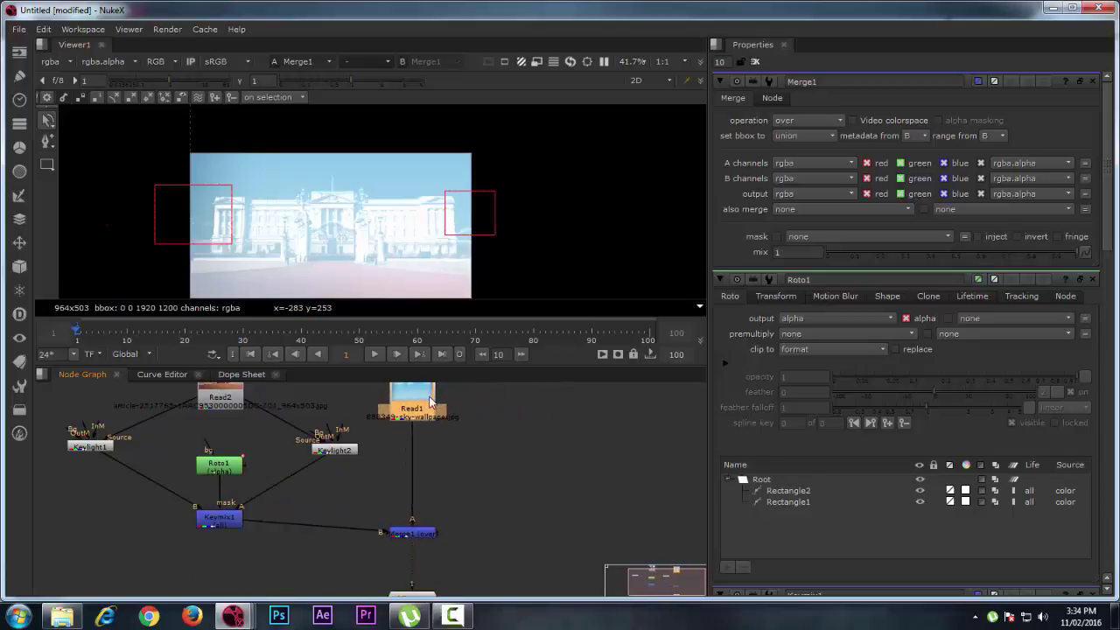
Compare the frame sizes of the sky and palace images in the viewer and check Read2's resolution in its file name.
{"action": "scroll", "coordinate": [352, 175], "scroll_direction": "down", "scroll_amount": 3}
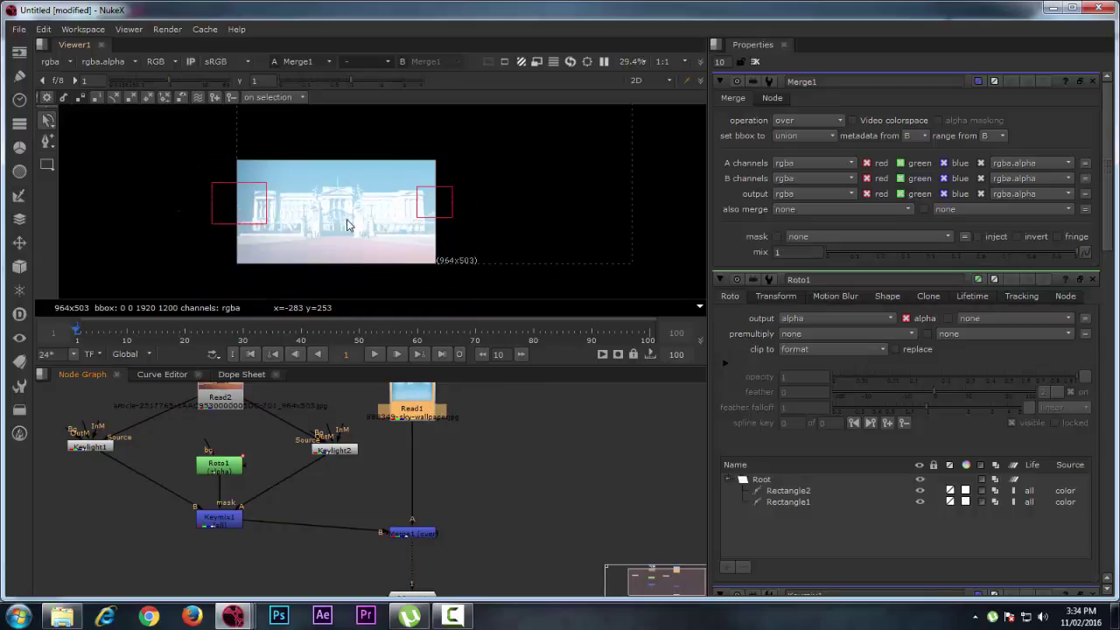
{"action": "scroll", "coordinate": [355, 222], "scroll_direction": "down", "scroll_amount": 3}
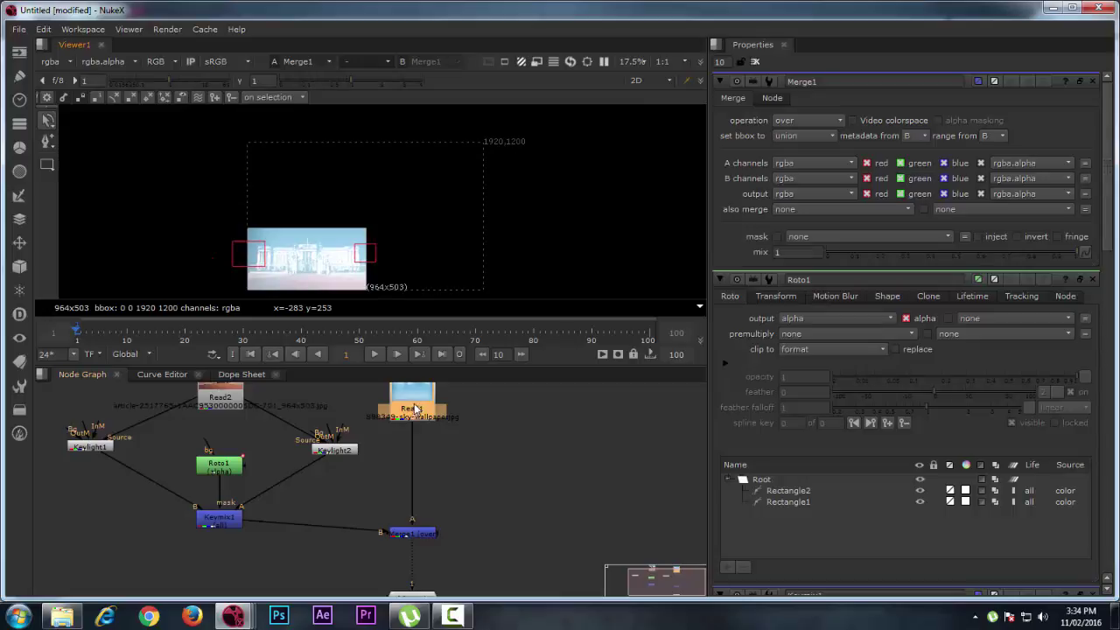
{"action": "left_click_drag", "start_coordinate": [416, 406], "coordinate": [417, 408]}
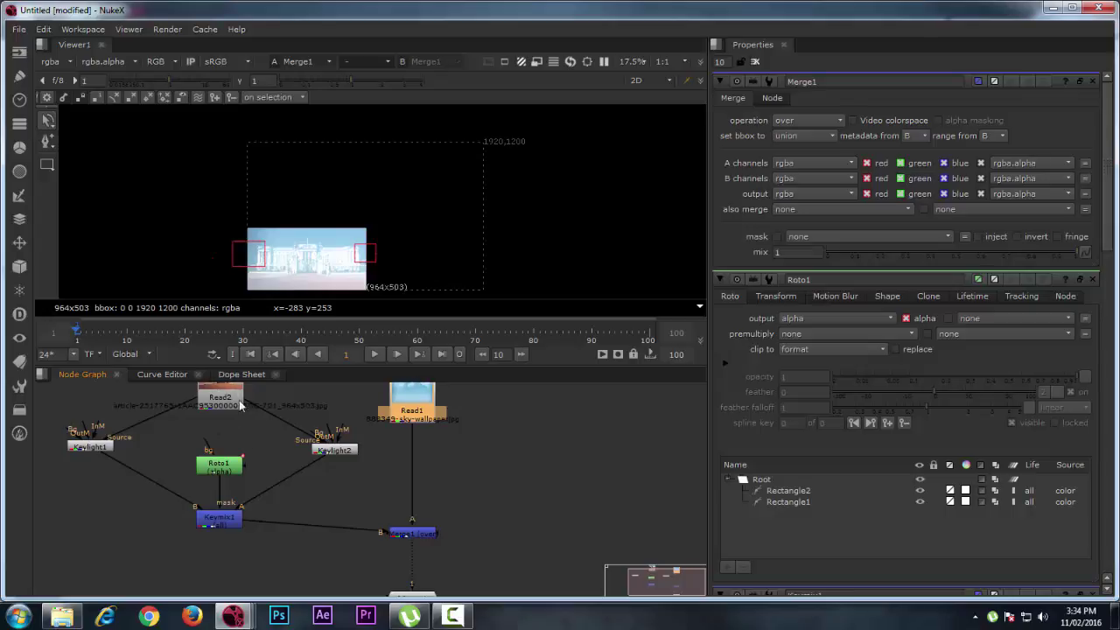
{"action": "scroll", "coordinate": [240, 416], "scroll_direction": "up", "scroll_amount": 2}
{"action": "scroll", "coordinate": [267, 419], "scroll_direction": "down", "scroll_amount": 2}
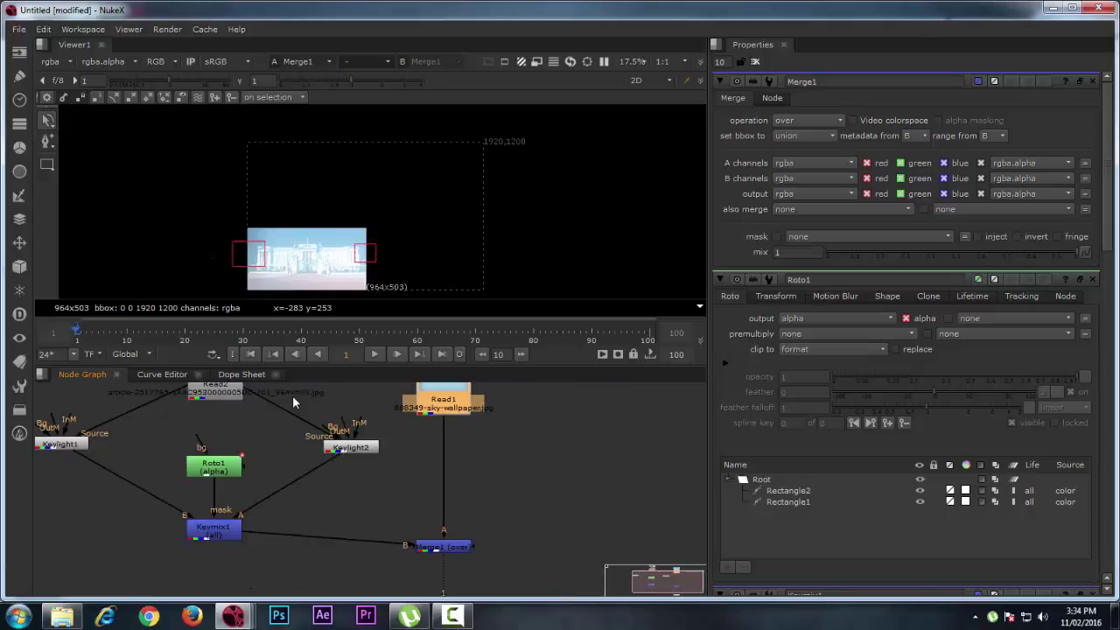
{"action": "scroll", "coordinate": [298, 393], "scroll_direction": "up", "scroll_amount": 2}
{"action": "scroll", "coordinate": [304, 391], "scroll_direction": "up", "scroll_amount": 5}
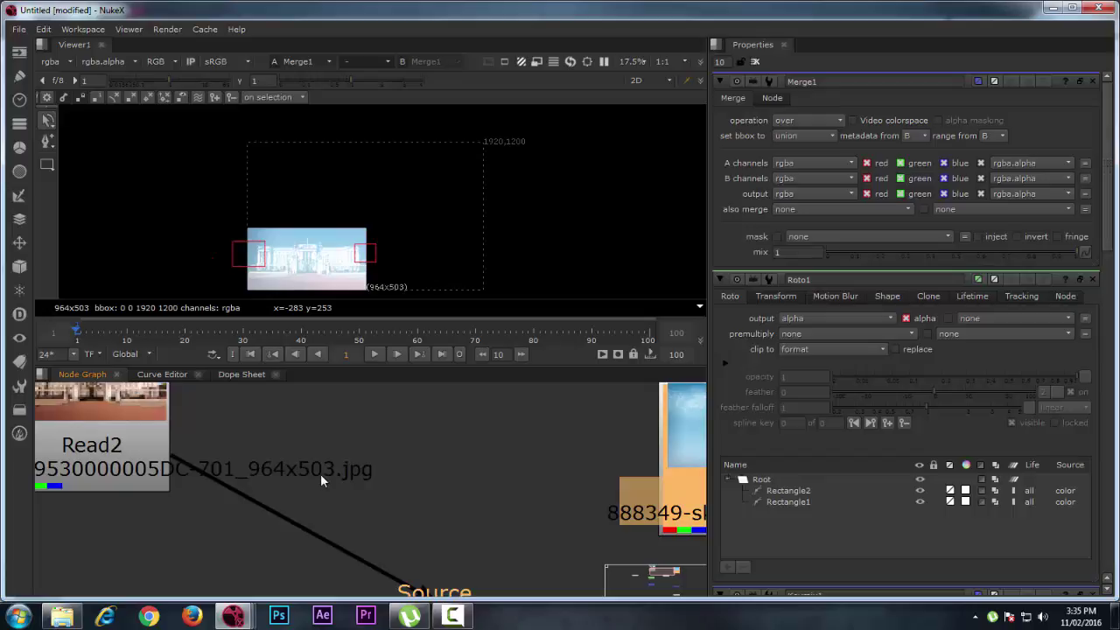
{"action": "scroll", "coordinate": [126, 430], "scroll_direction": "down", "scroll_amount": 5}
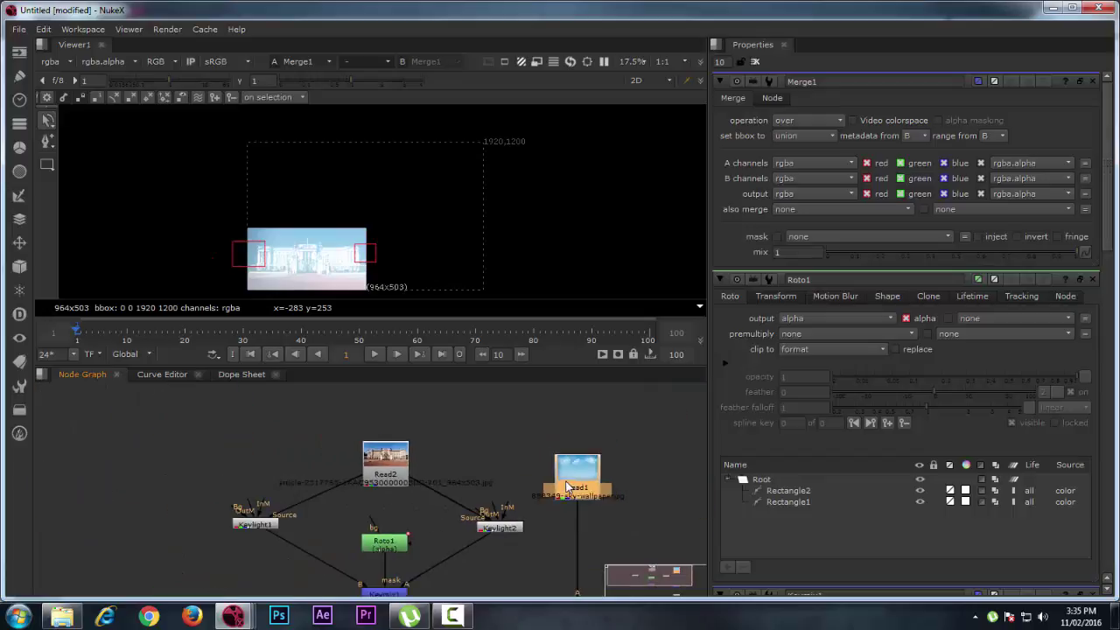
{"action": "middle_click_drag", "start_coordinate": [610, 470], "coordinate": [439, 407]}
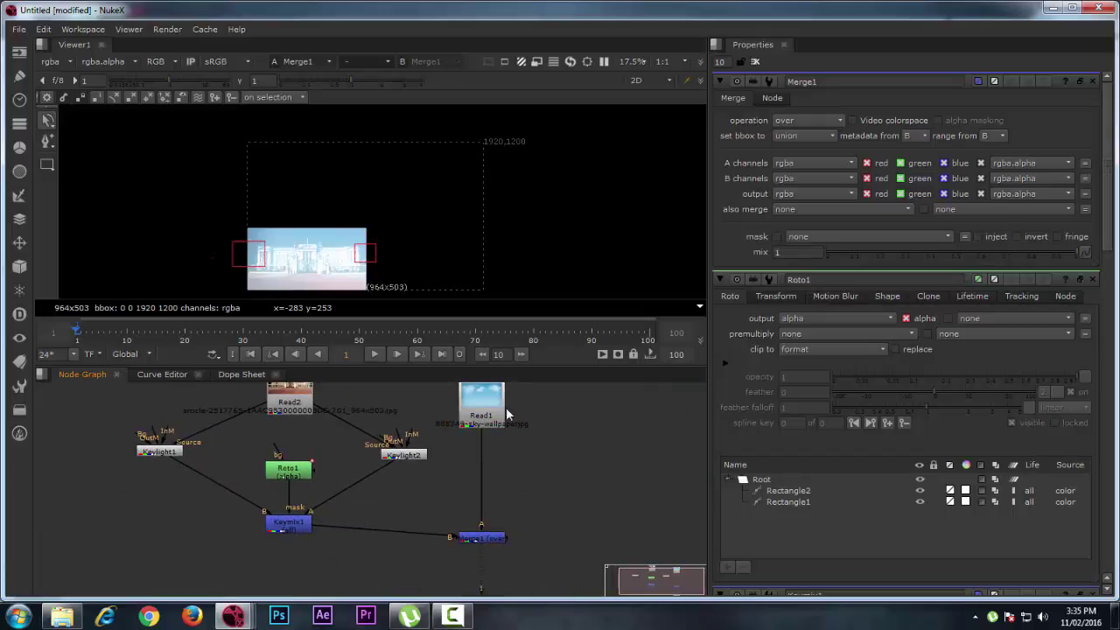
Insert a Reformat node between Read1 and Merge1 and set its output format to 964x503.
{"action": "key", "text": "Tab"}
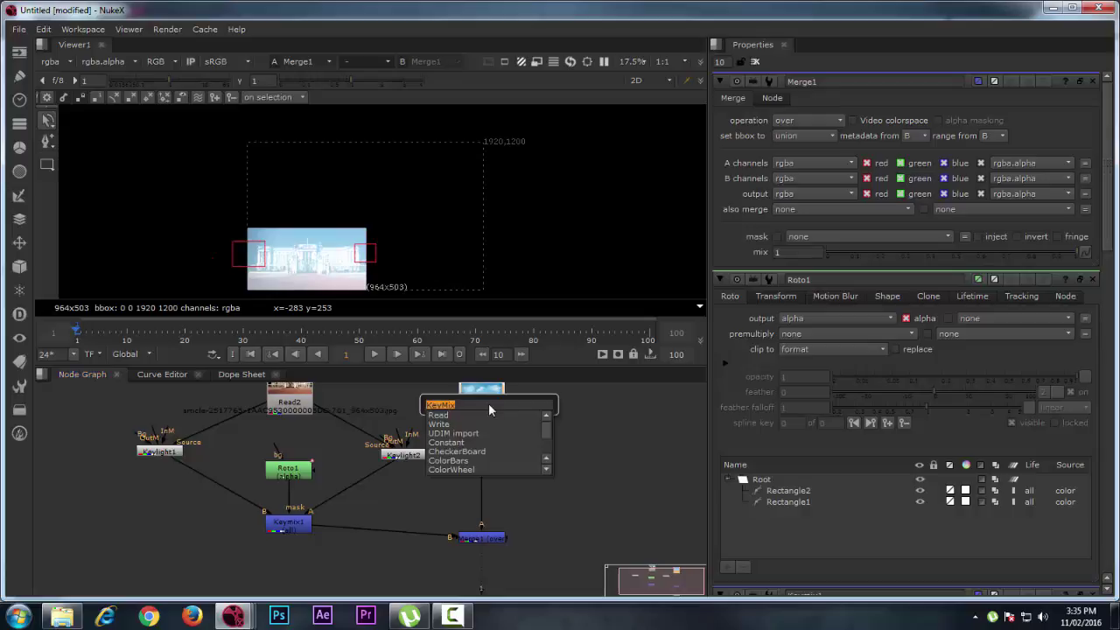
{"action": "type", "text": "REF"}
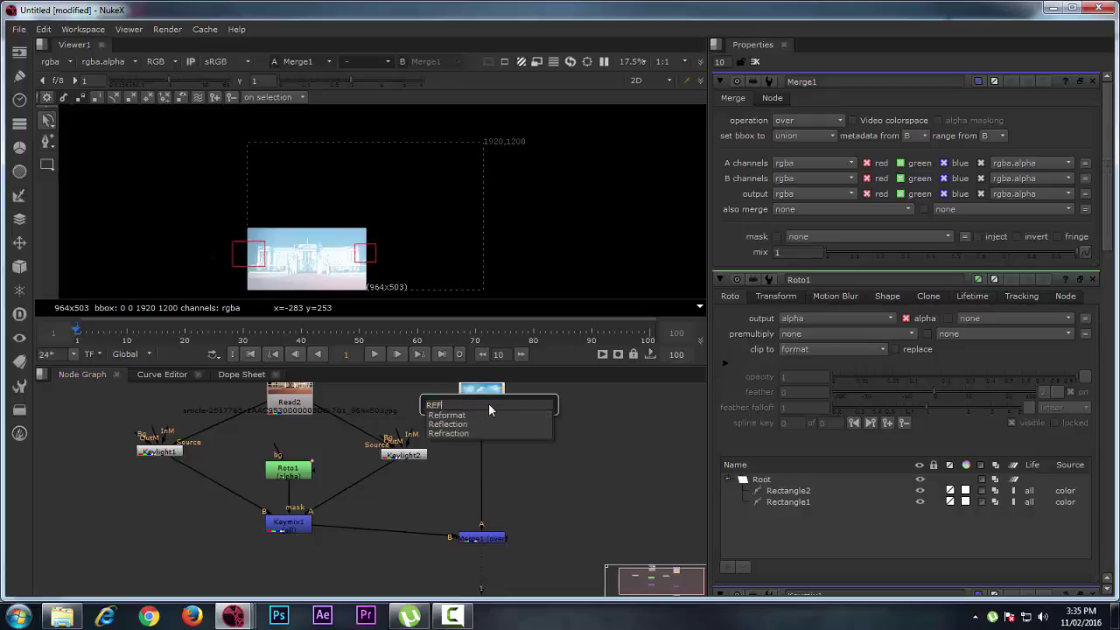
{"action": "key", "text": "Return"}
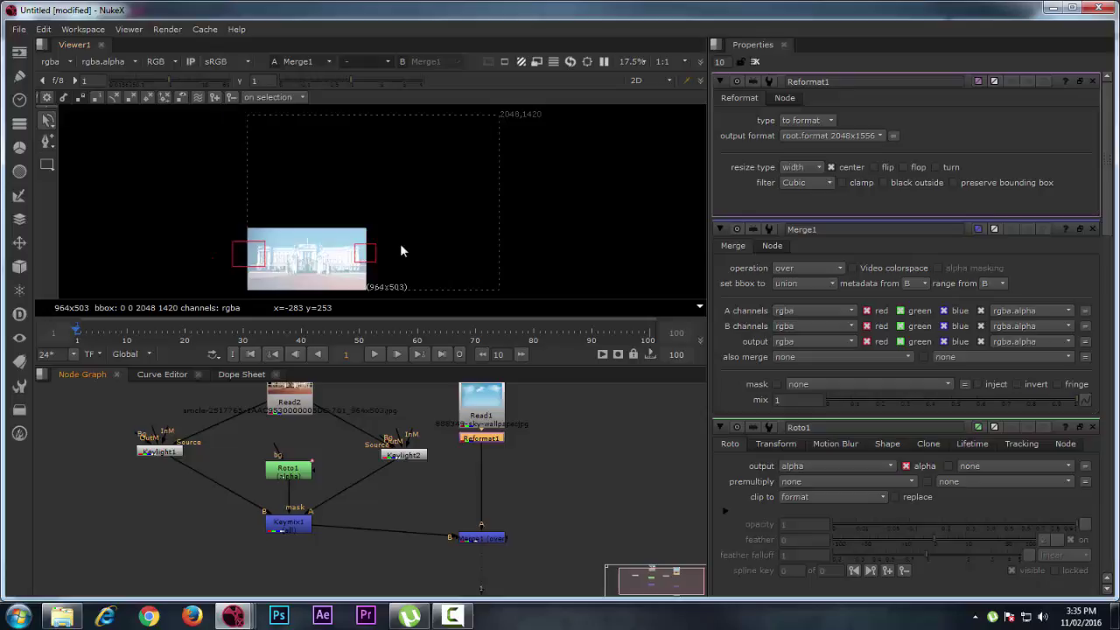
{"action": "left_click", "coordinate": [847, 137]}
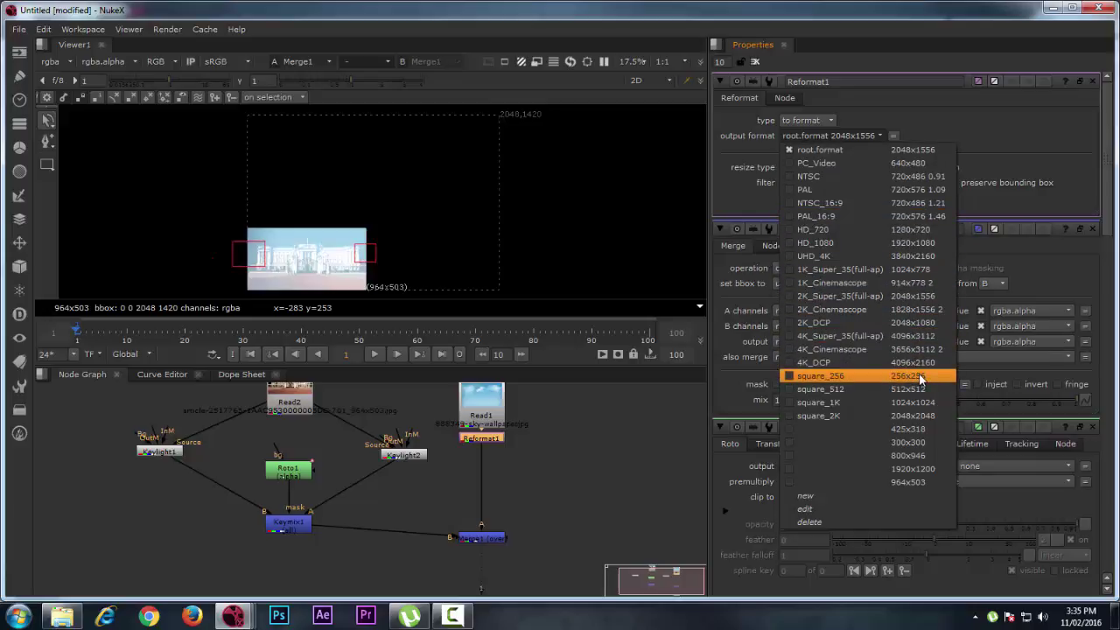
{"action": "left_click", "coordinate": [907, 482]}
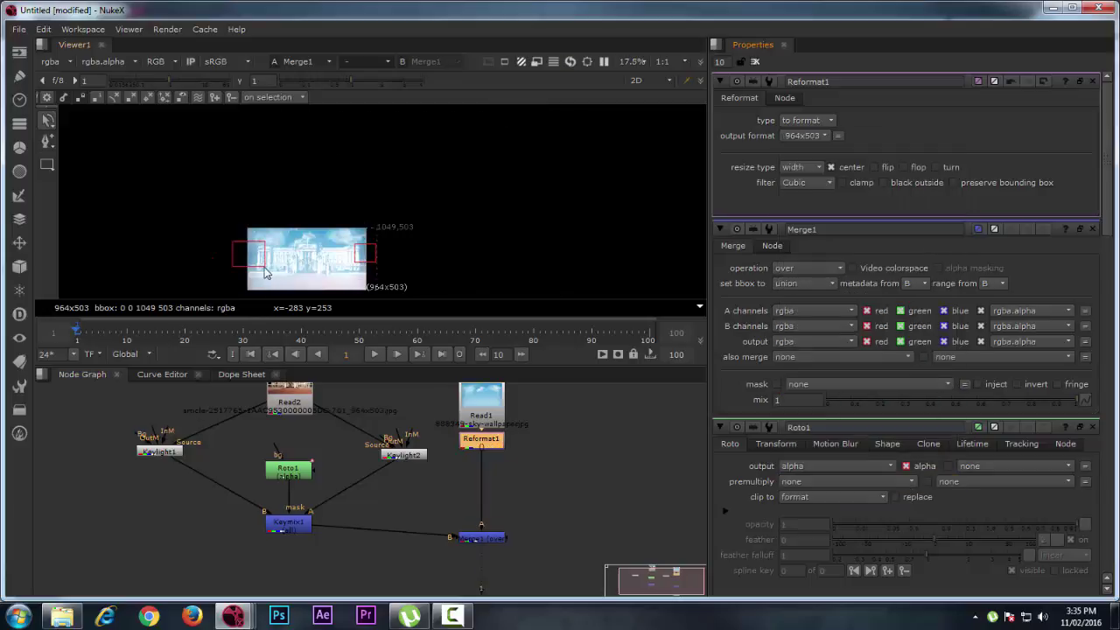
Inspect the merged palace and clouds in the viewer, then align Merge1 level with Keymix1.
{"action": "key", "text": "f"}
{"action": "key", "text": "equal"}
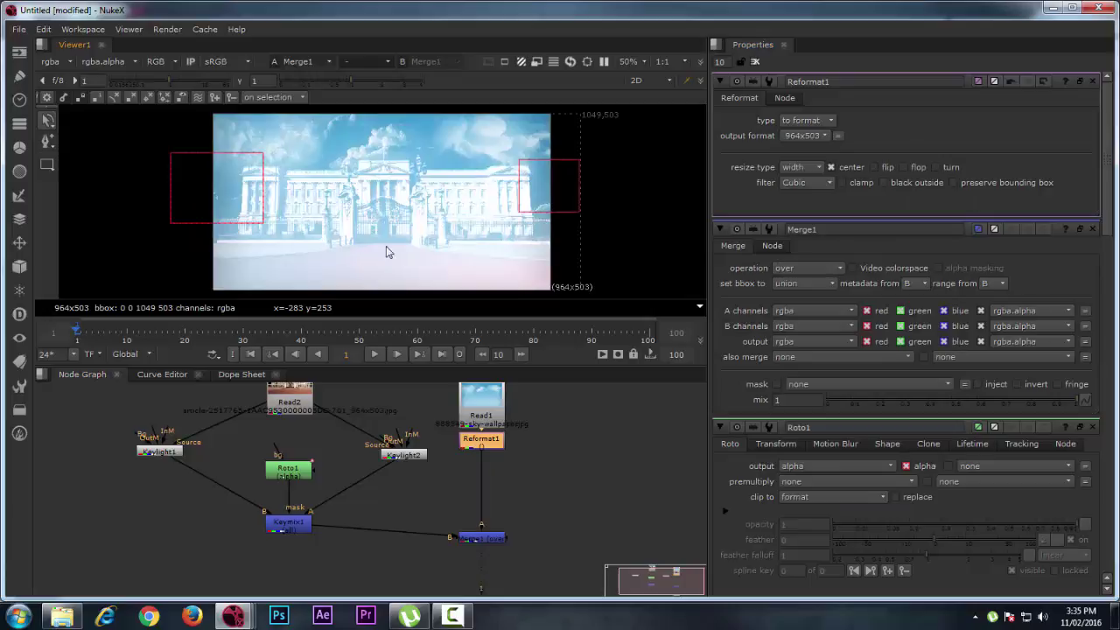
{"action": "key", "text": "minus"}
{"action": "key", "text": "equal"}
{"action": "key", "text": "minus"}
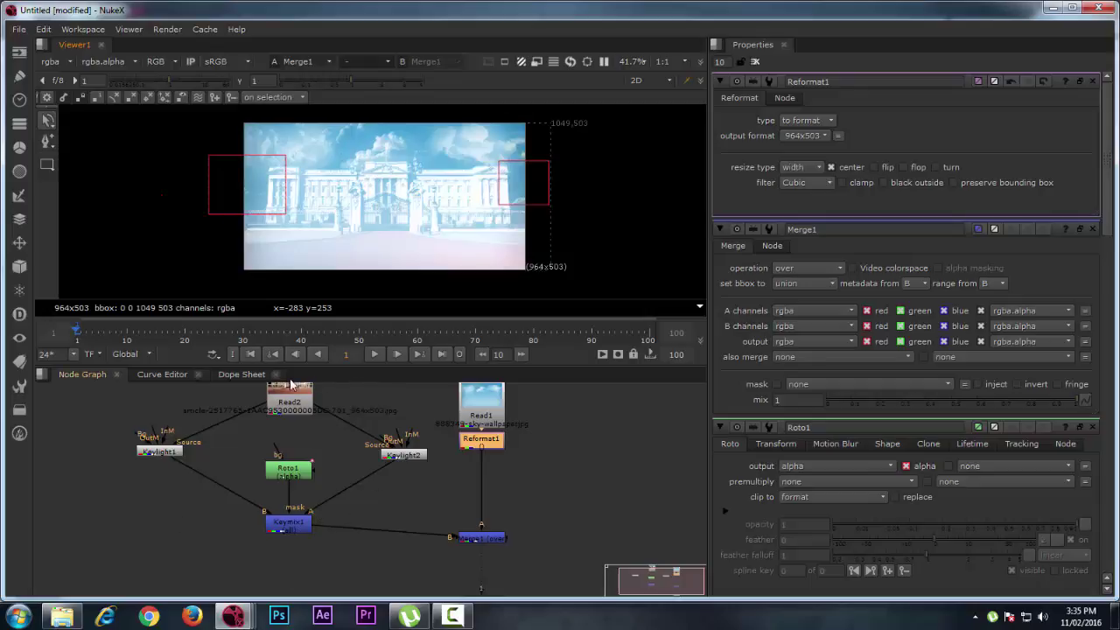
{"action": "middle_click_drag", "start_coordinate": [329, 405], "coordinate": [308, 422]}
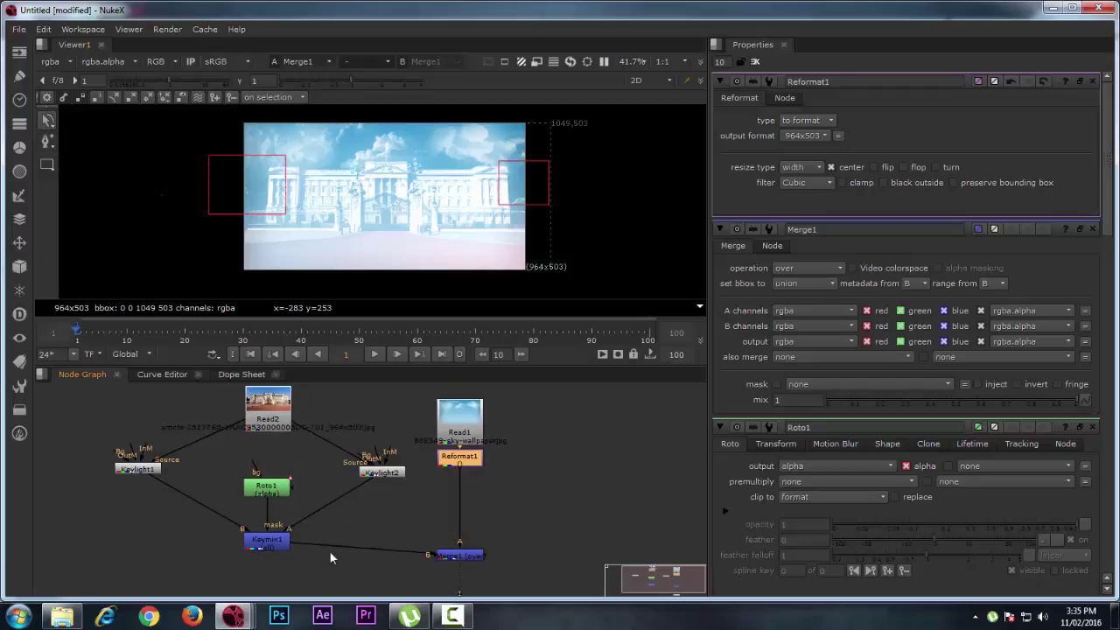
{"action": "left_click_drag", "start_coordinate": [461, 561], "coordinate": [462, 548]}
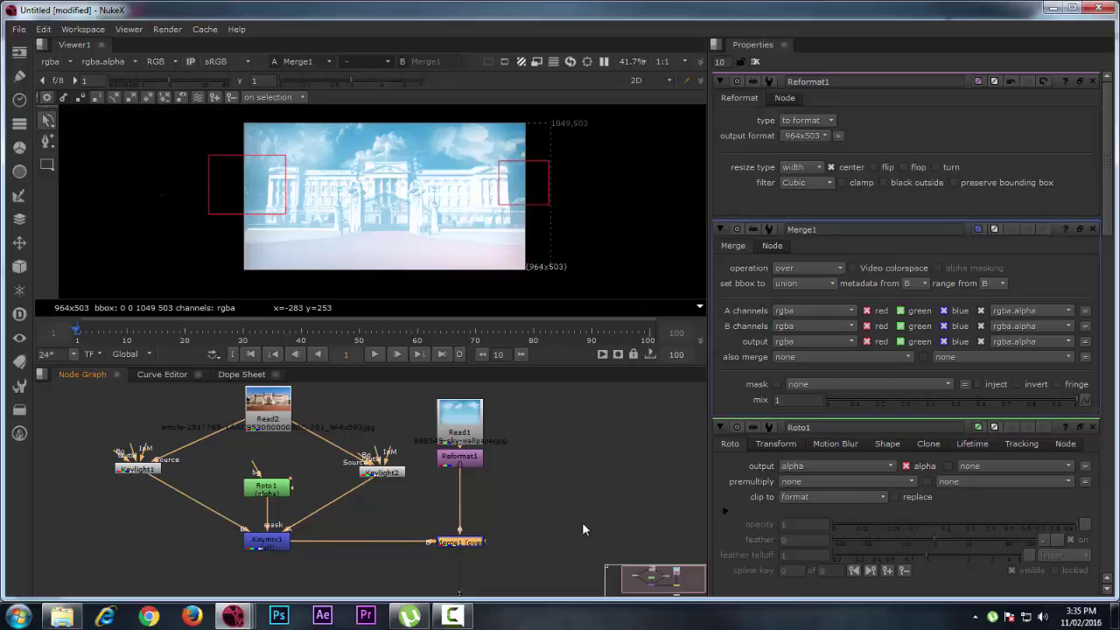
Move the Read1, Reformat1 and Merge1 branch farther from Keymix1 and shift Viewer1 off to the side below it.
{"action": "scroll", "coordinate": [356, 472], "scroll_direction": "down", "scroll_amount": 2}
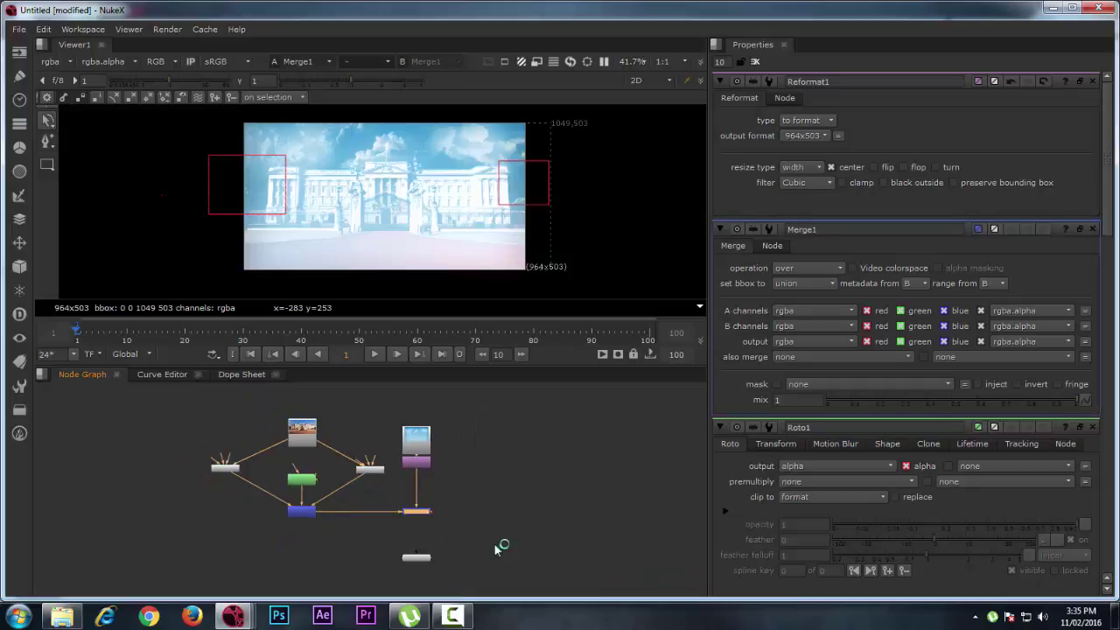
{"action": "left_click_drag", "start_coordinate": [500, 546], "coordinate": [393, 400]}
{"action": "left_click_drag", "start_coordinate": [430, 468], "coordinate": [529, 468]}
{"action": "left_click_drag", "start_coordinate": [418, 557], "coordinate": [601, 575]}
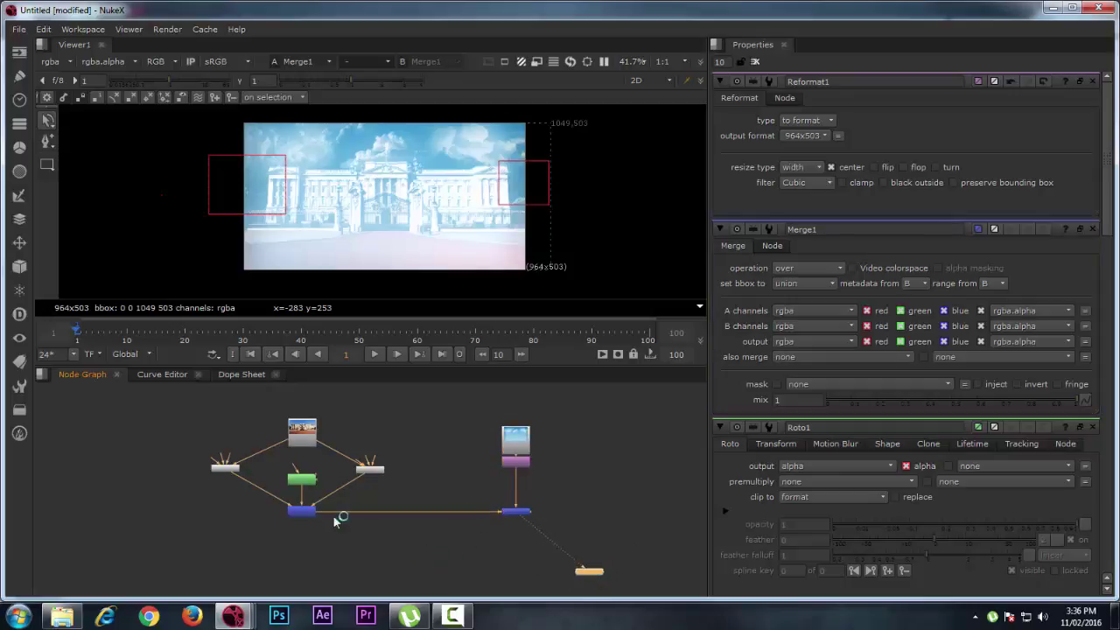
Add a Copy node and place it in the empty space below and beside Keymix1.
{"action": "scroll", "coordinate": [281, 420], "scroll_direction": "up", "scroll_amount": 4}
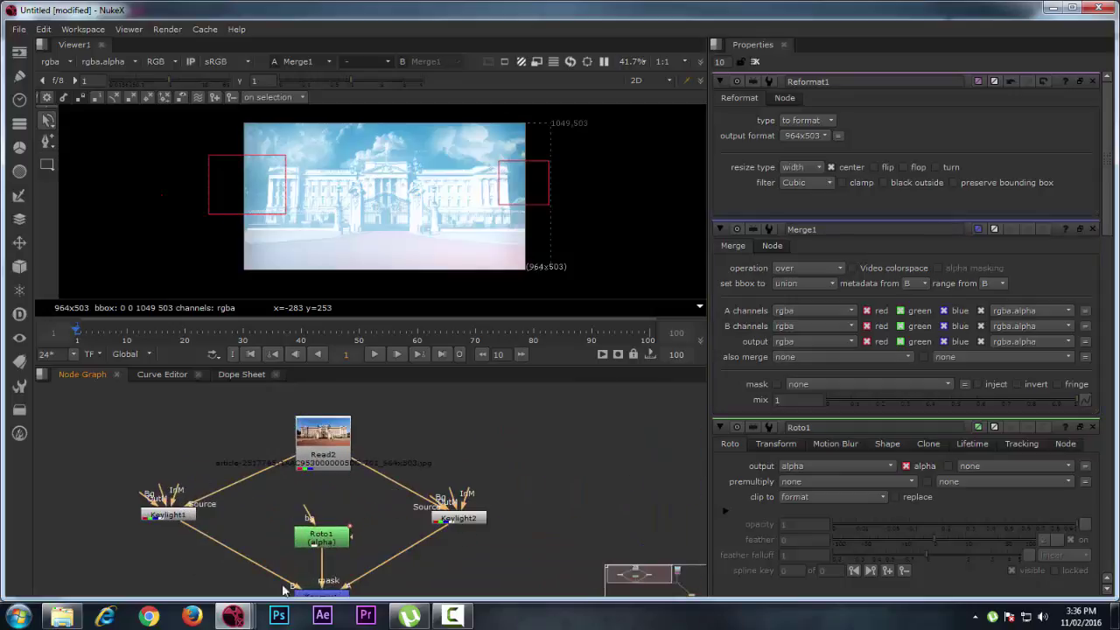
{"action": "scroll", "coordinate": [414, 470], "scroll_direction": "down", "scroll_amount": 4}
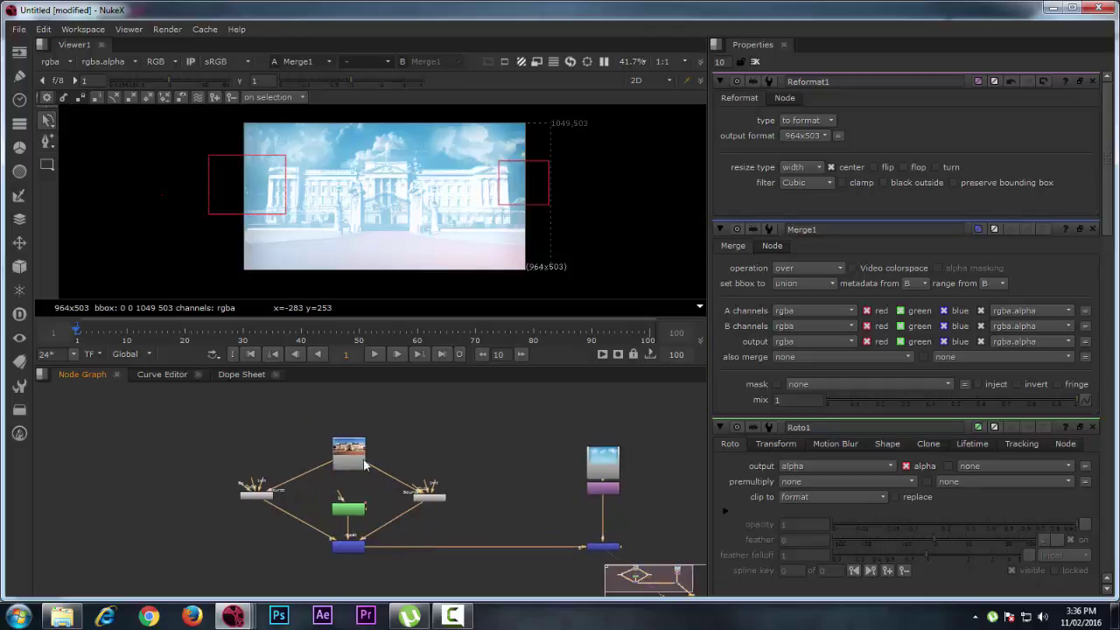
{"action": "middle_click_drag", "start_coordinate": [364, 464], "coordinate": [268, 427]}
{"action": "key", "text": "Tab"}
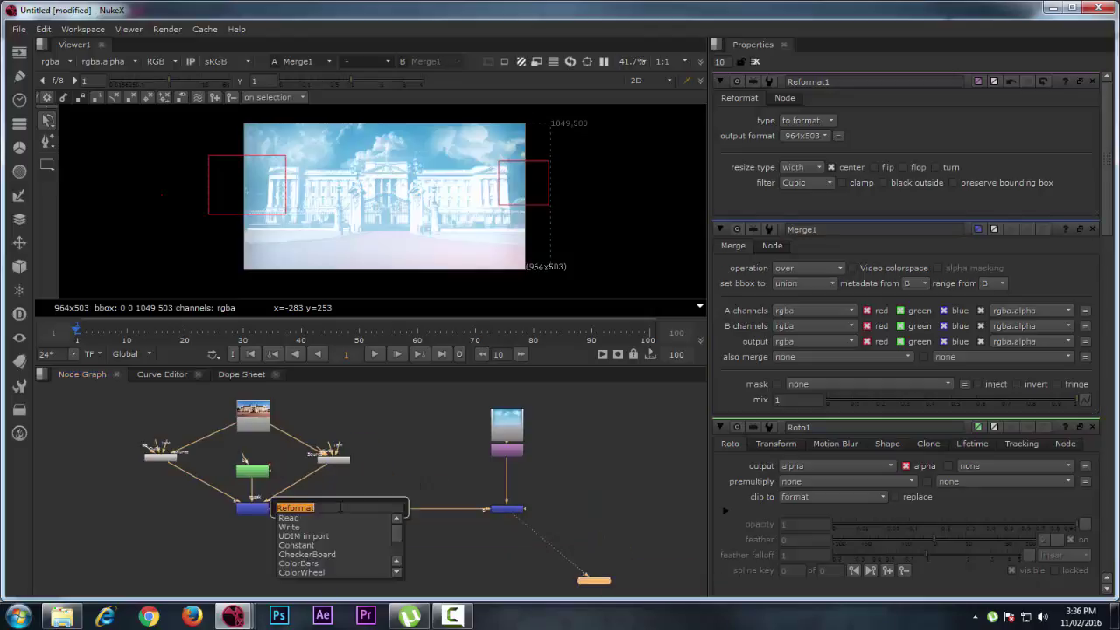
{"action": "type", "text": "cp"}
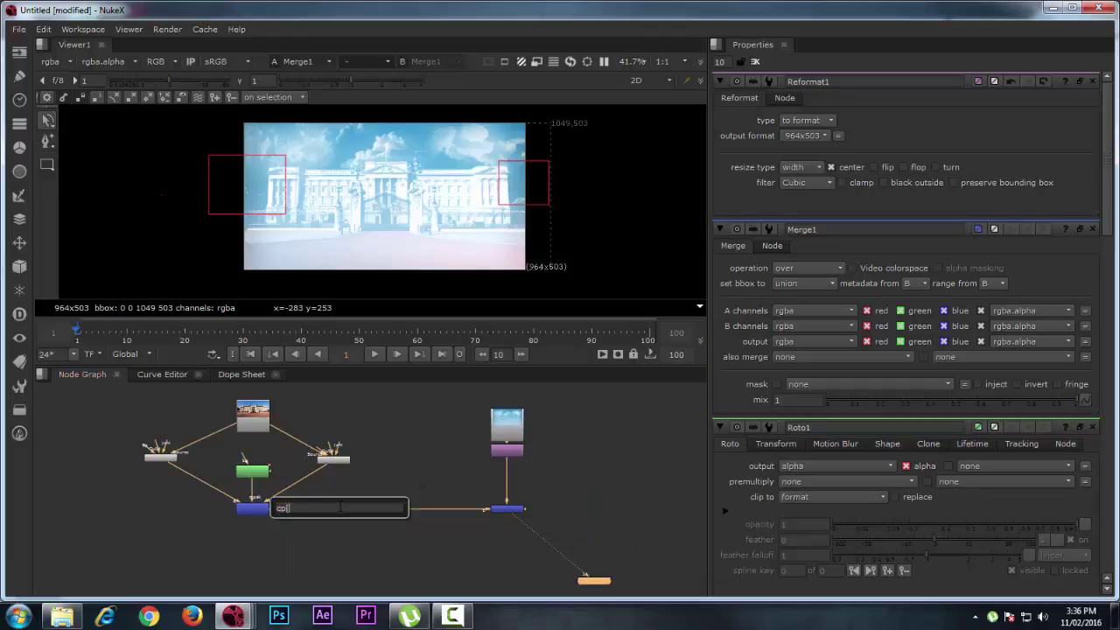
{"action": "key", "text": "BackSpace"}
{"action": "type", "text": "opy"}
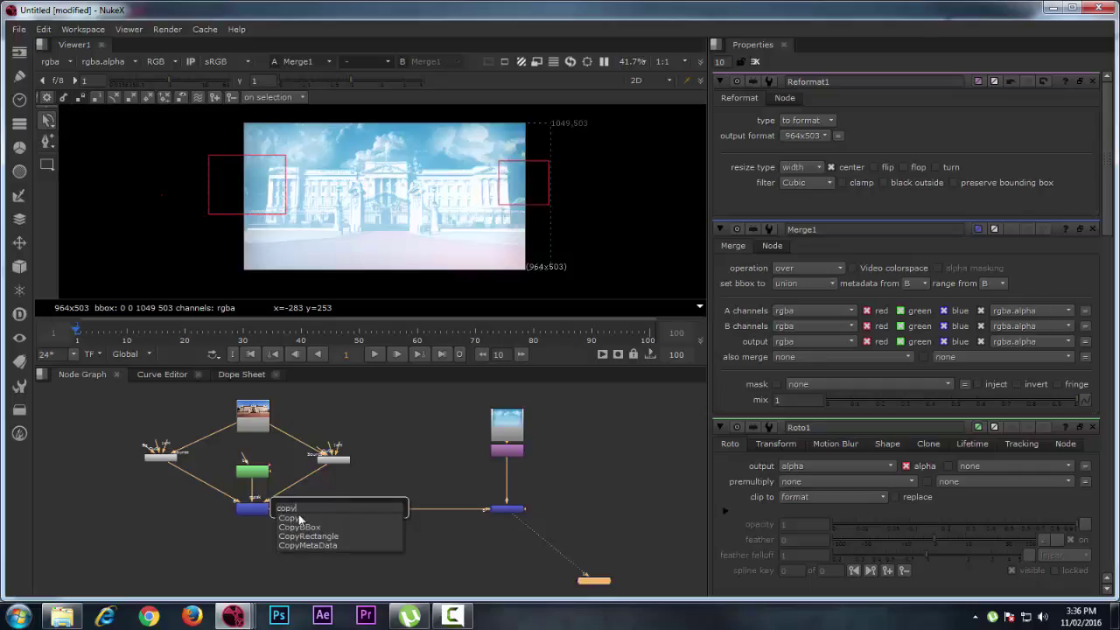
{"action": "left_click", "coordinate": [298, 518]}
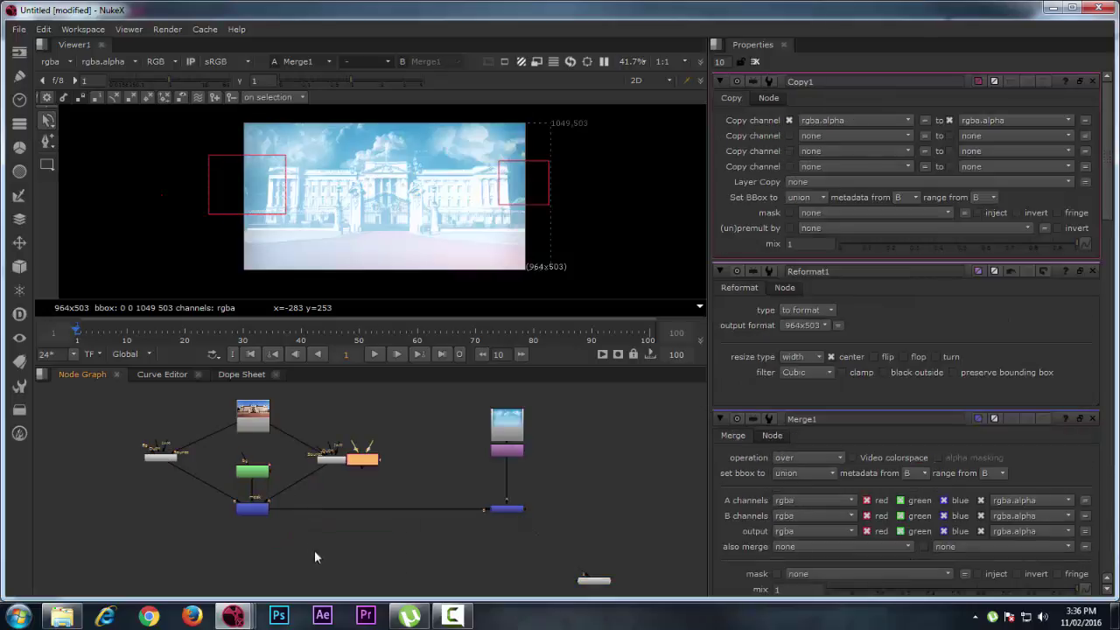
{"action": "left_click_drag", "start_coordinate": [364, 462], "coordinate": [341, 540]}
{"action": "scroll", "coordinate": [333, 551], "scroll_direction": "up", "scroll_amount": 3}
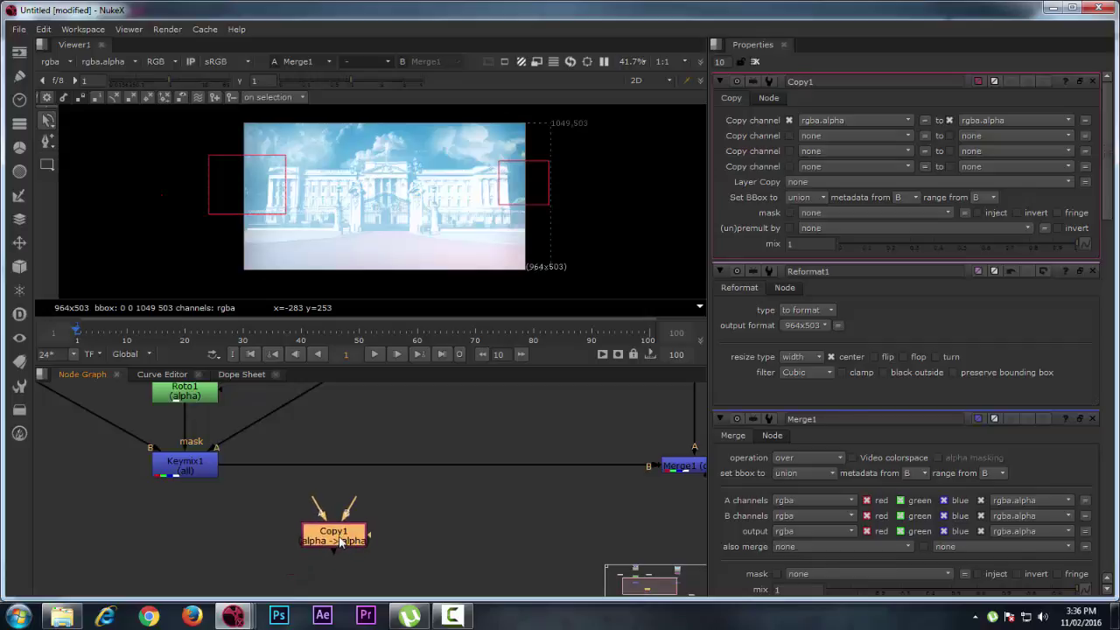
{"action": "key", "text": "Delete"}
{"action": "key", "text": "ctrl+z"}
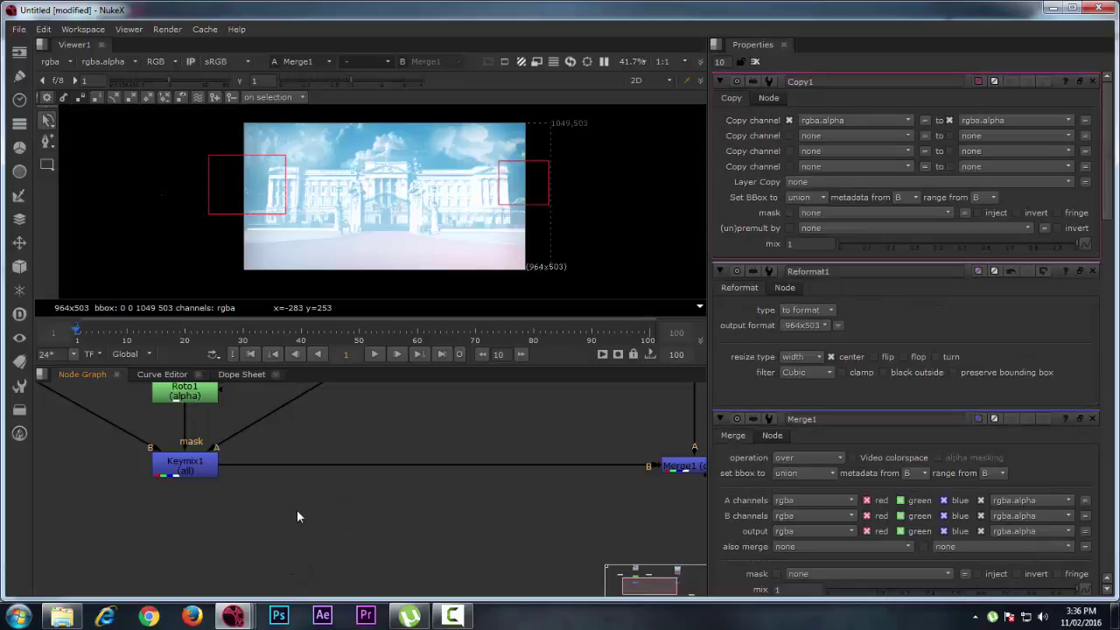
Connect Copy1's A input to Keymix1 and its B input to the palace image Read2.
{"action": "left_click_drag", "start_coordinate": [336, 547], "coordinate": [185, 466]}
{"action": "scroll", "coordinate": [385, 511], "scroll_direction": "up", "scroll_amount": 2}
{"action": "middle_click_drag", "start_coordinate": [385, 511], "coordinate": [387, 534]}
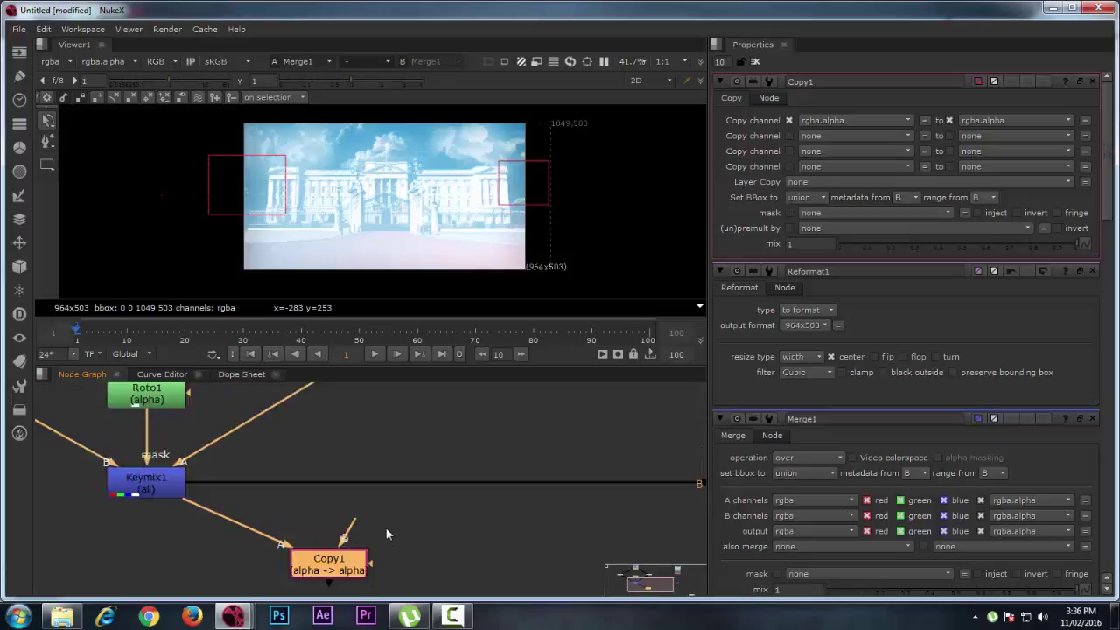
{"action": "scroll", "coordinate": [387, 533], "scroll_direction": "down", "scroll_amount": 2}
{"action": "scroll", "coordinate": [367, 527], "scroll_direction": "down", "scroll_amount": 3}
{"action": "left_click_drag", "start_coordinate": [366, 527], "coordinate": [280, 398]}
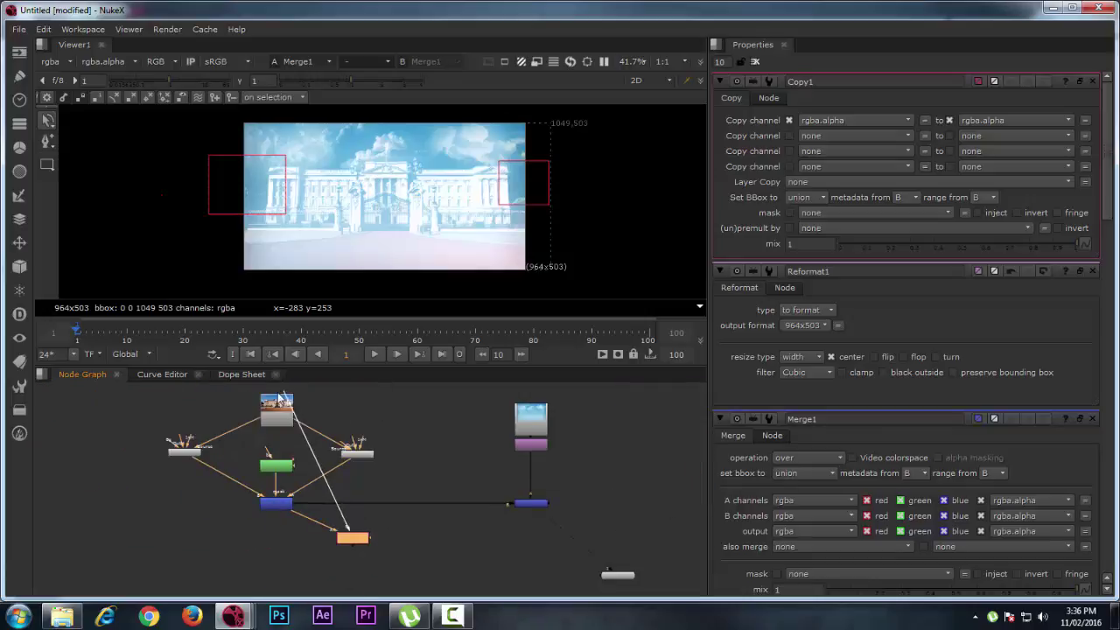
Add dots on the Copy1 and Keylight2 connections and route the Read2-to-Copy1 line around the outside of Keylight2.
{"action": "left_click", "coordinate": [320, 480], "text": "ctrl"}
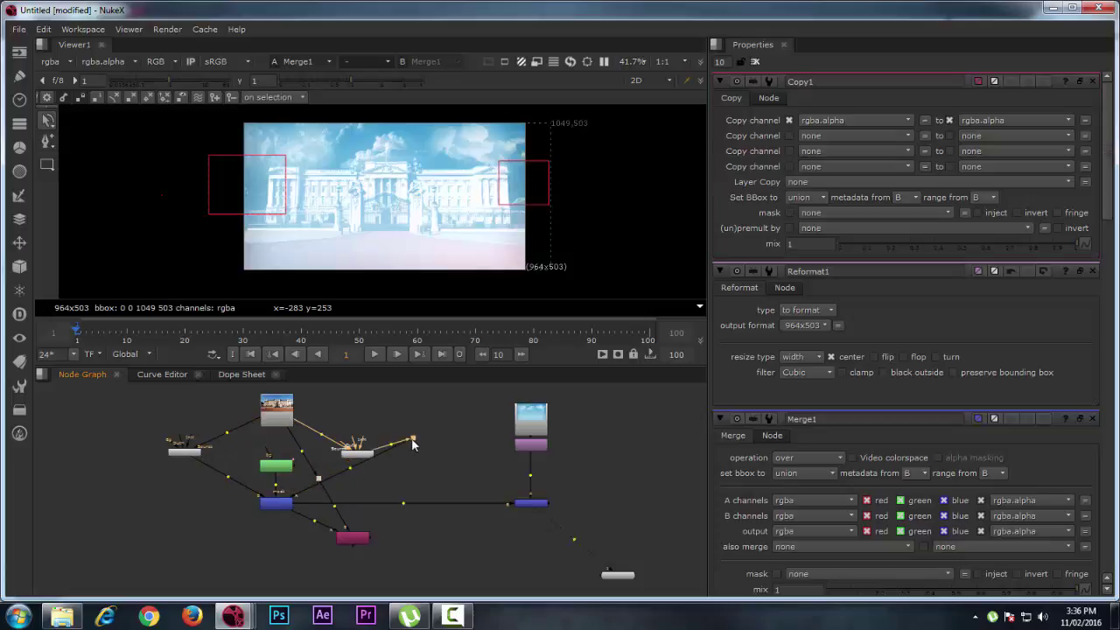
{"action": "key", "text": "ctrl+a"}
{"action": "left_click_drag", "start_coordinate": [319, 481], "coordinate": [410, 400]}
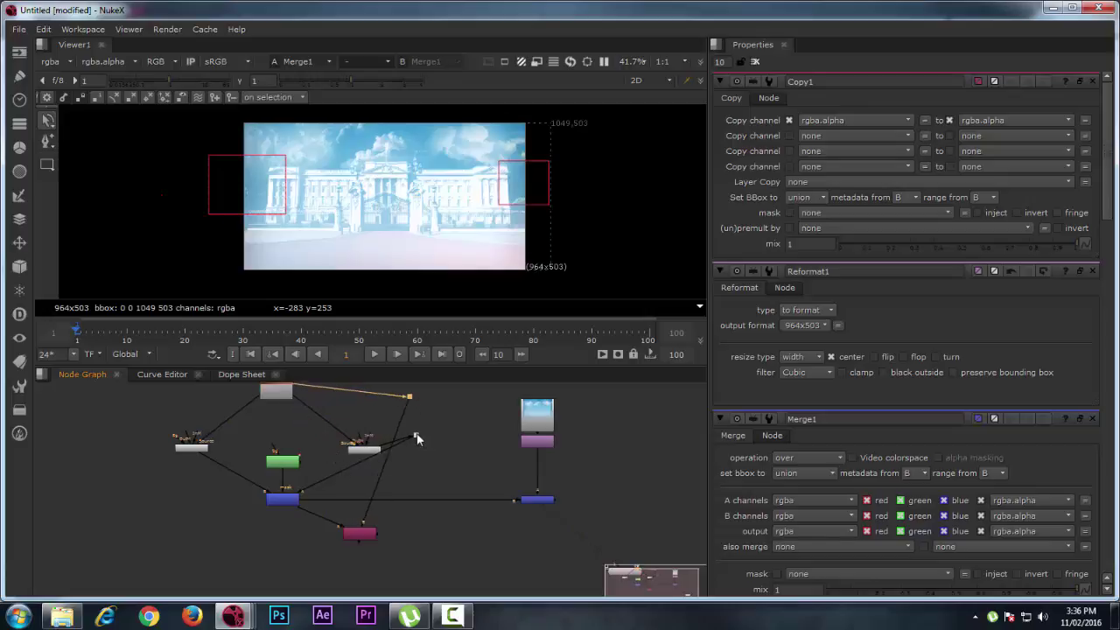
{"action": "left_click_drag", "start_coordinate": [418, 438], "coordinate": [335, 473]}
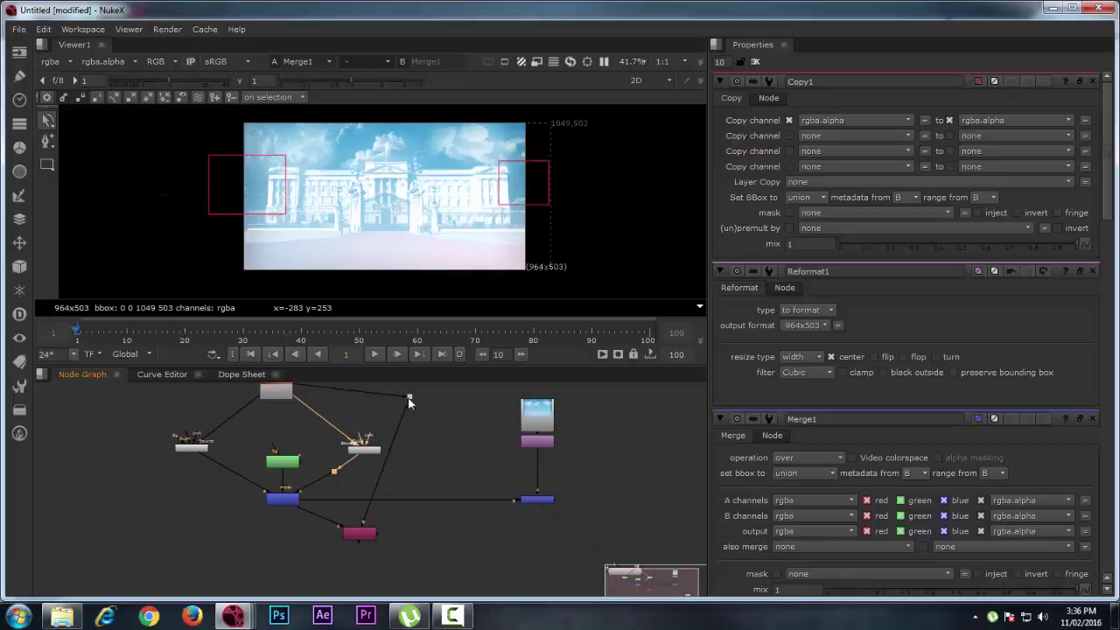
{"action": "mouse_move", "coordinate": [409, 398]}
{"action": "left_mouse_down"}
{"action": "mouse_move", "coordinate": [412, 387]}
{"action": "mouse_move", "coordinate": [401, 400]}
{"action": "left_mouse_up"}
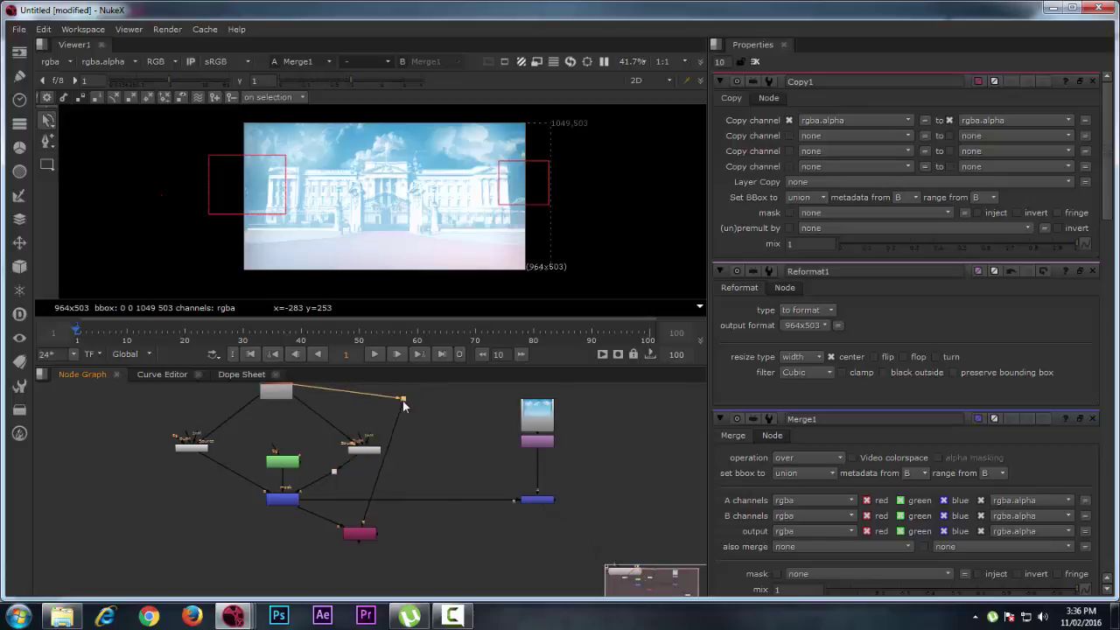
{"action": "left_click", "coordinate": [326, 419], "text": "ctrl"}
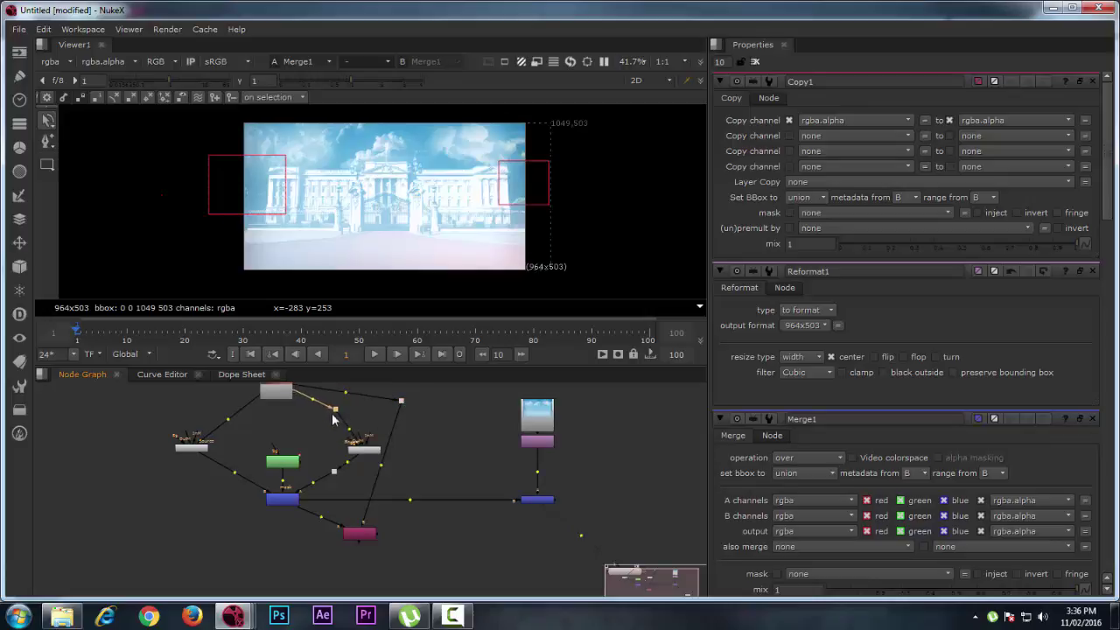
{"action": "left_click_drag", "start_coordinate": [326, 419], "coordinate": [331, 414]}
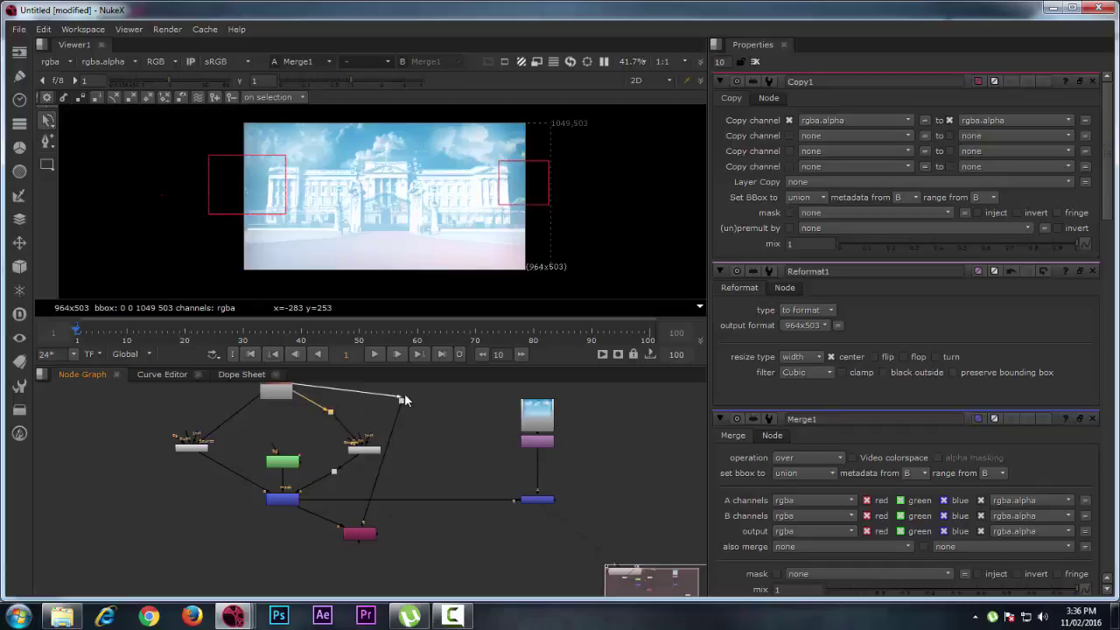
{"action": "left_click_drag", "start_coordinate": [400, 402], "coordinate": [398, 383]}
Line up Copy1 with Keymix1 and feed it into Merge1's B input, with Merge1 placed below Copy1.
{"action": "left_click_drag", "start_coordinate": [374, 536], "coordinate": [415, 499]}
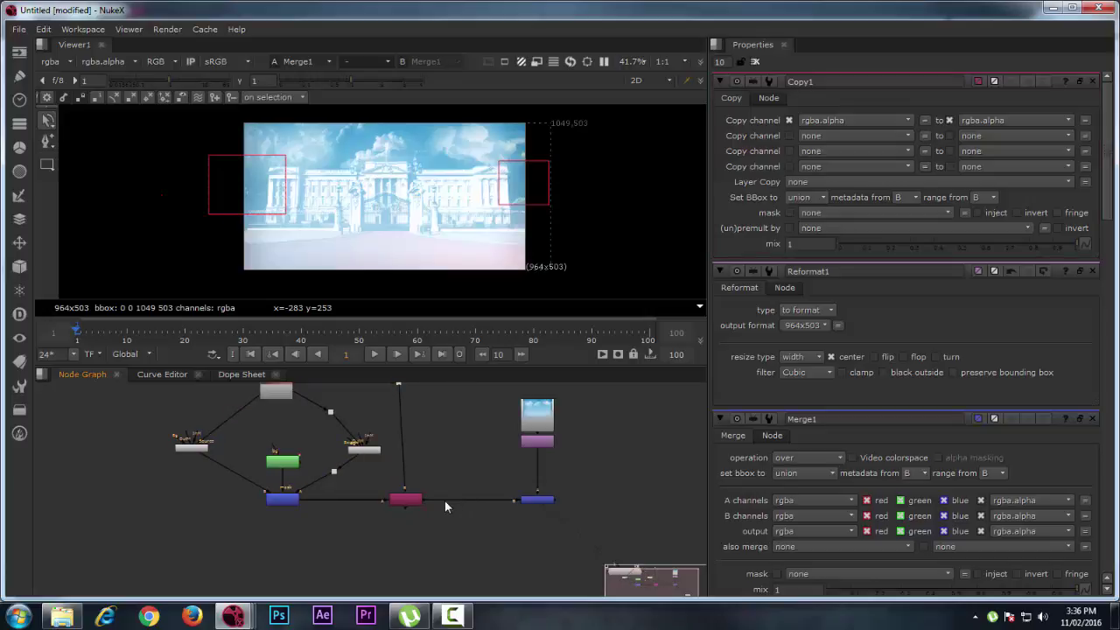
{"action": "left_click_drag", "start_coordinate": [512, 497], "coordinate": [403, 503]}
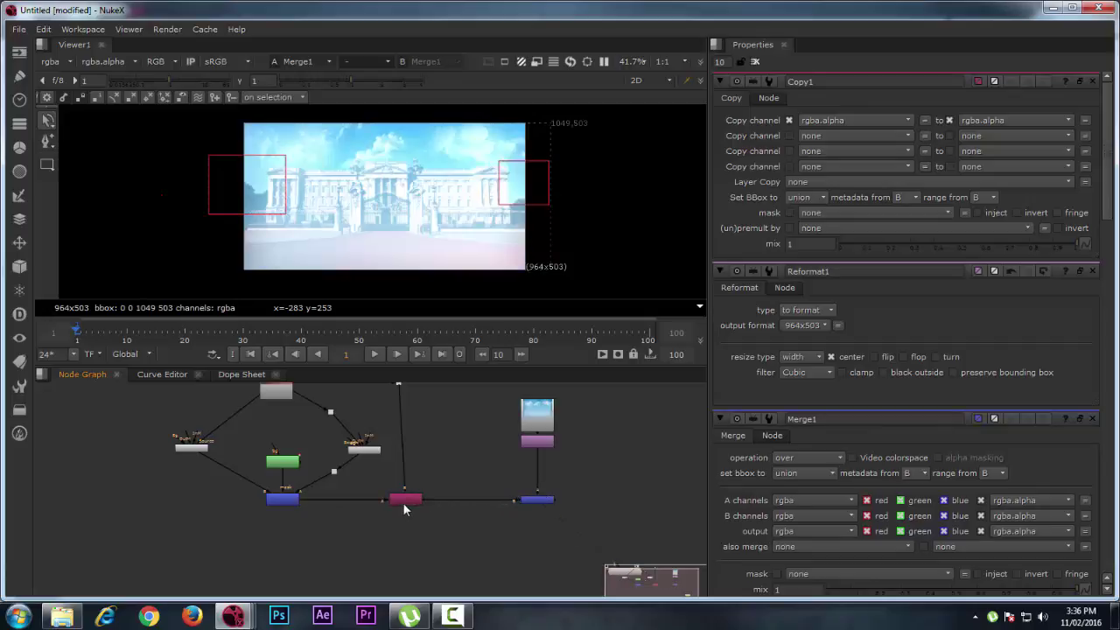
{"action": "scroll", "coordinate": [410, 491], "scroll_direction": "up", "scroll_amount": 4}
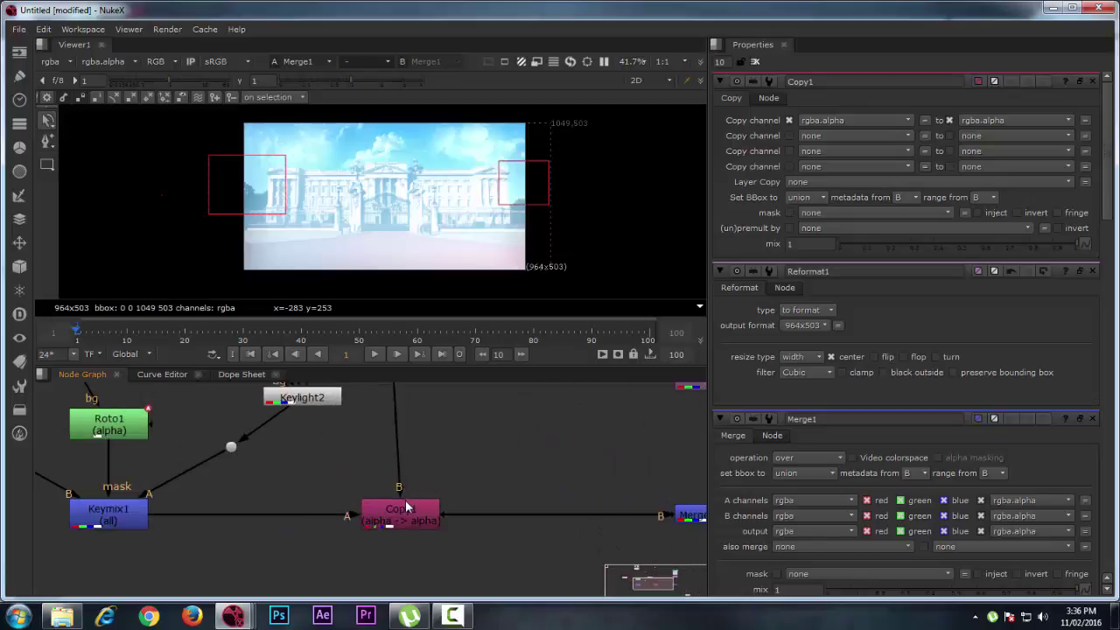
{"action": "scroll", "coordinate": [410, 517], "scroll_direction": "down", "scroll_amount": 4}
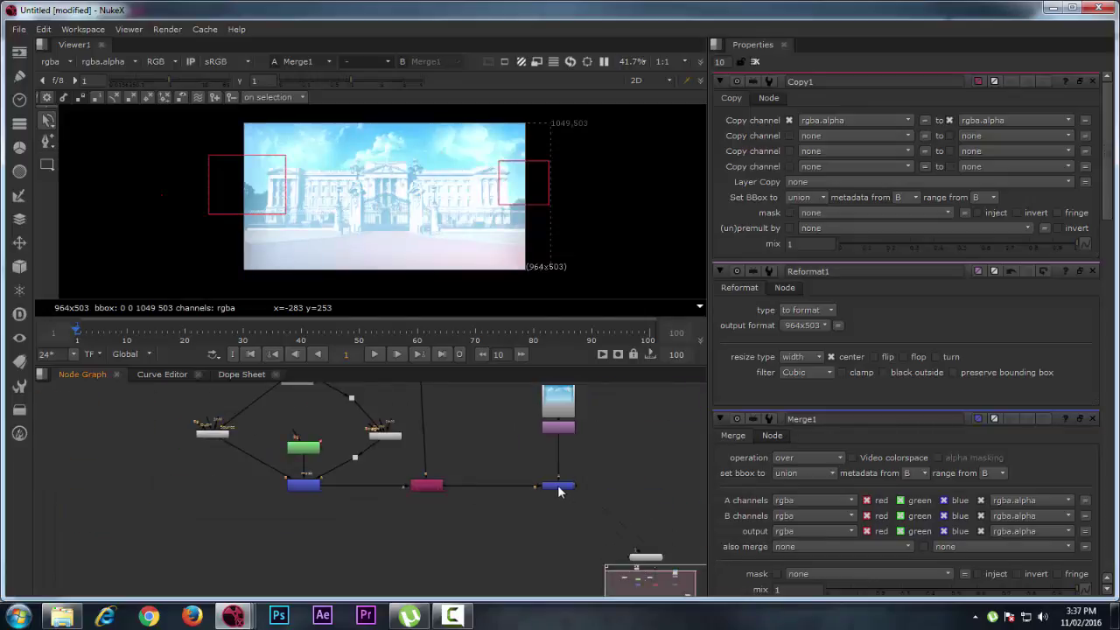
{"action": "left_click_drag", "start_coordinate": [560, 491], "coordinate": [428, 543]}
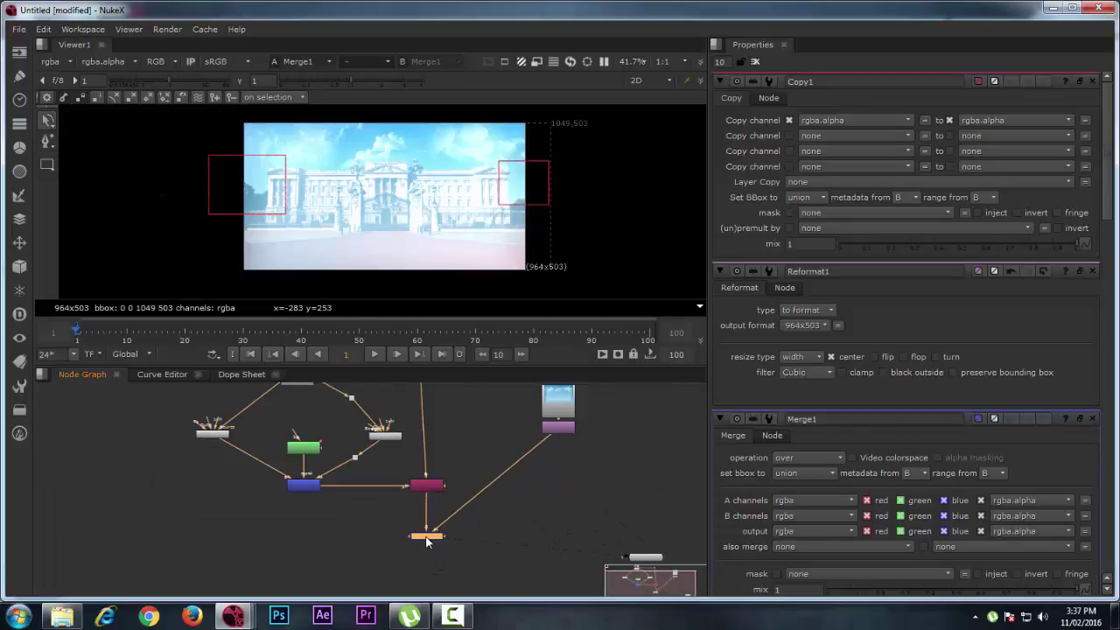
Insert a Premult node between Copy1 and Merge1.
{"action": "left_click", "coordinate": [429, 485]}
{"action": "scroll", "coordinate": [431, 473], "scroll_direction": "up", "scroll_amount": 3}
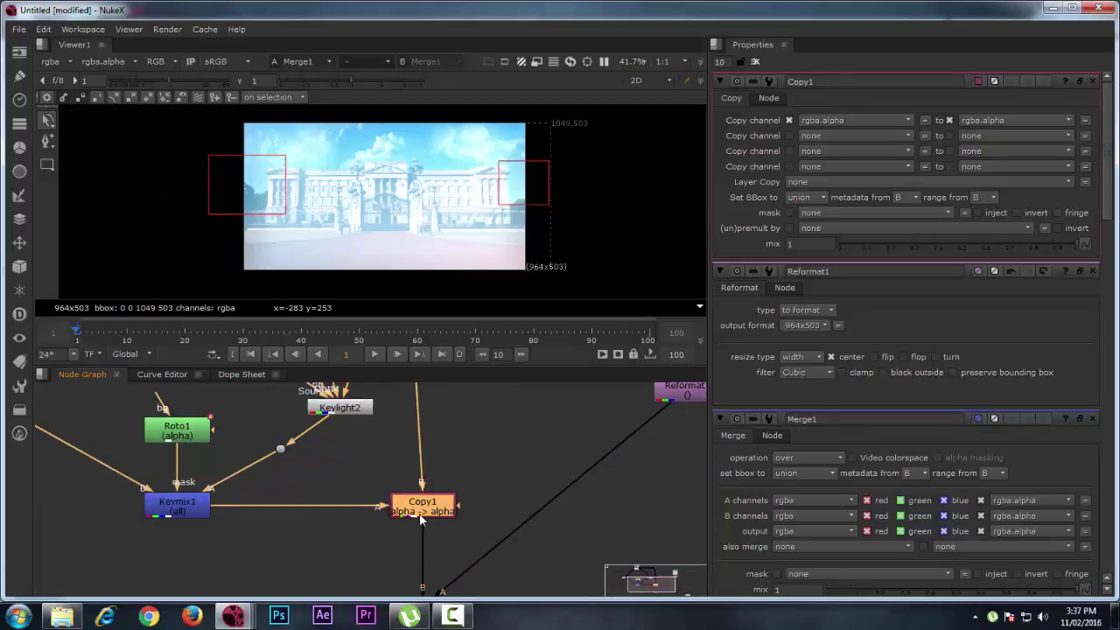
{"action": "key", "text": "Tab"}
{"action": "type", "text": "pre"}
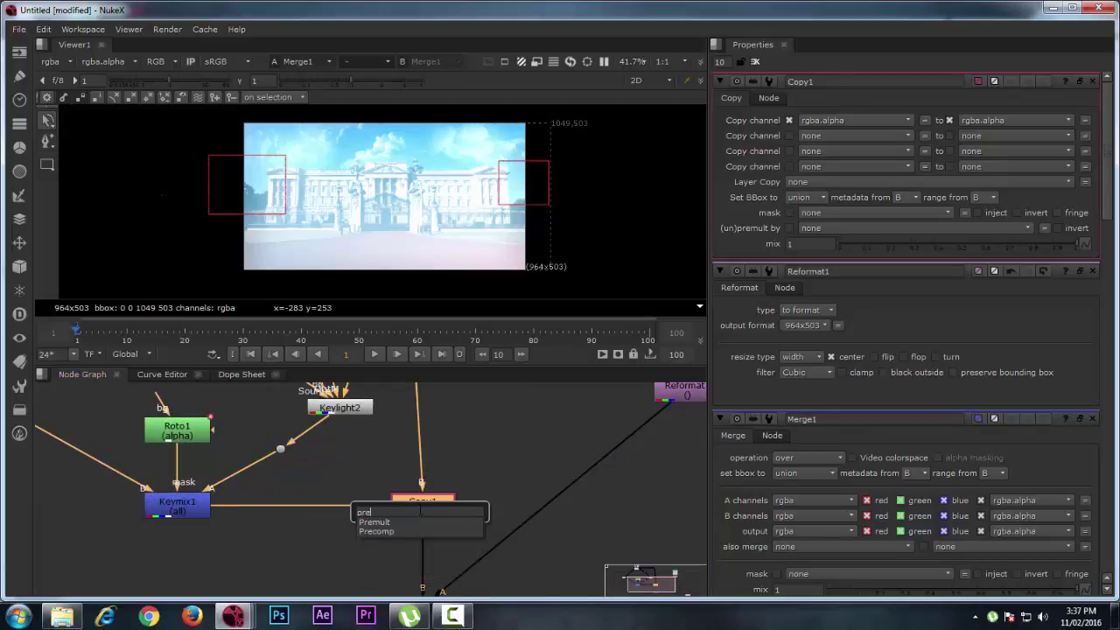
{"action": "key", "text": "Return"}
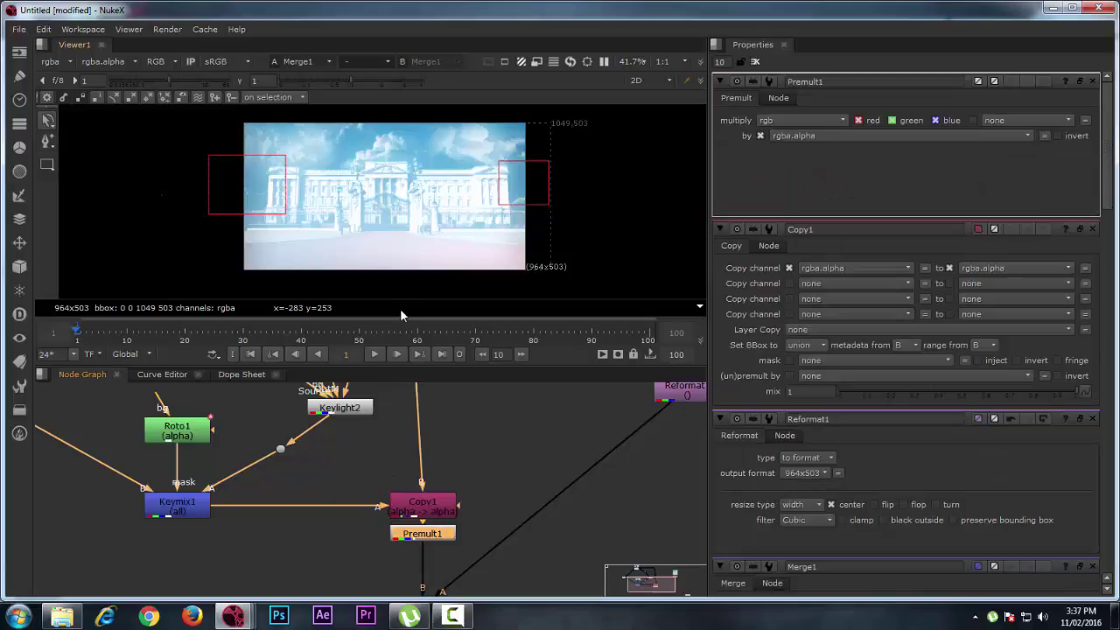
{"action": "scroll", "coordinate": [429, 464], "scroll_direction": "down", "scroll_amount": 3}
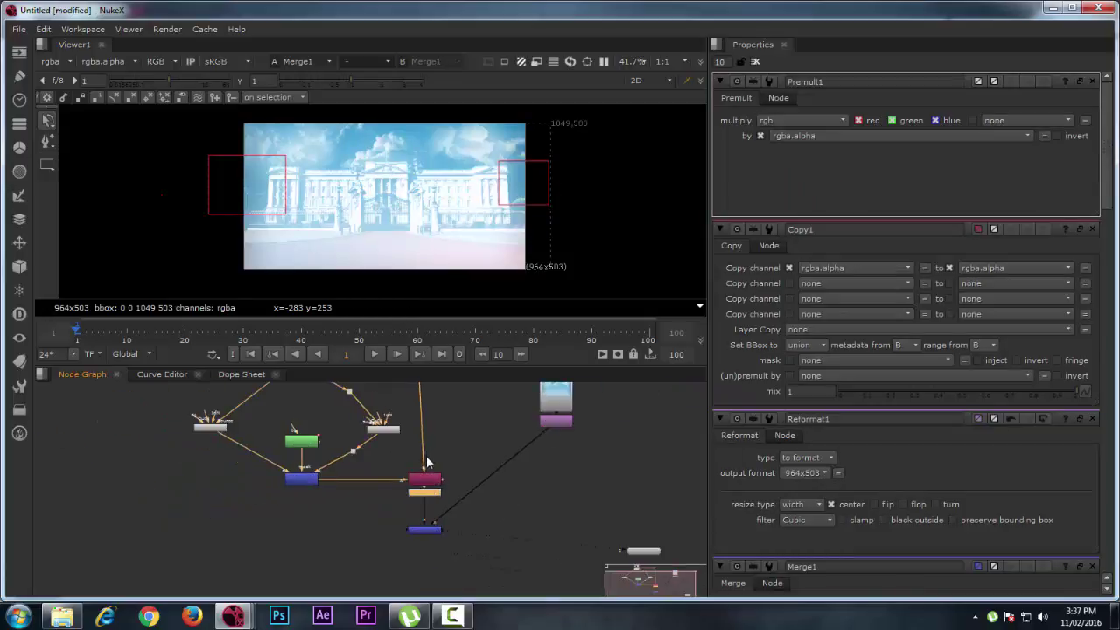
Examine which branches feed Merge1's A and B inputs, following them up to Premult1 and the reformatted sky.
{"action": "left_click", "coordinate": [411, 583]}
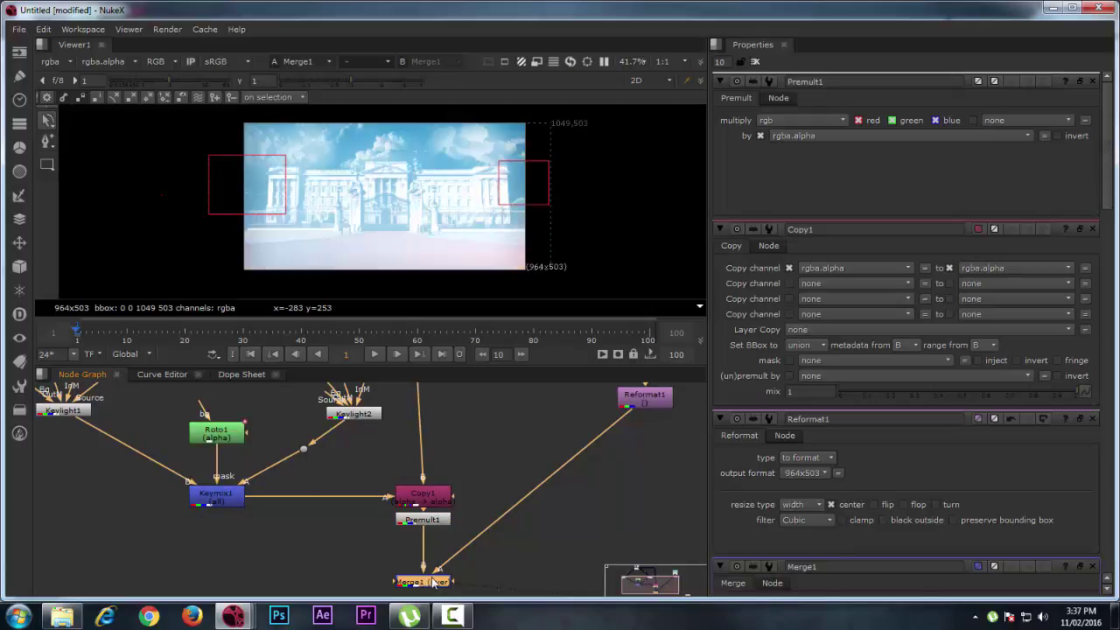
{"action": "scroll", "coordinate": [423, 583], "scroll_direction": "up", "scroll_amount": 4}
{"action": "scroll", "coordinate": [435, 583], "scroll_direction": "down", "scroll_amount": 4}
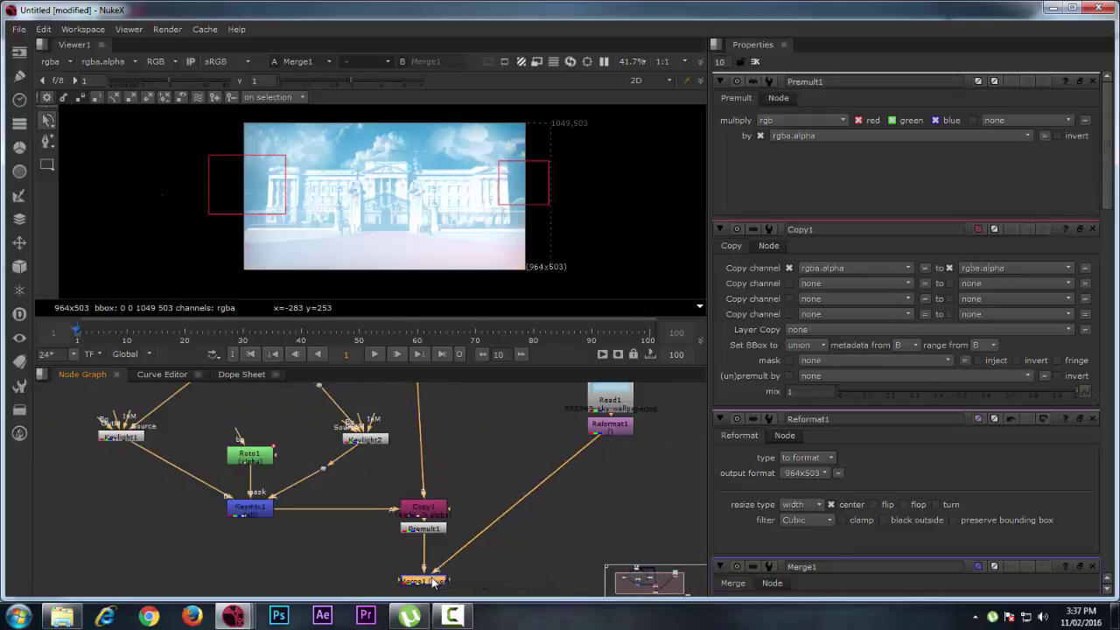
{"action": "scroll", "coordinate": [424, 587], "scroll_direction": "up", "scroll_amount": 5}
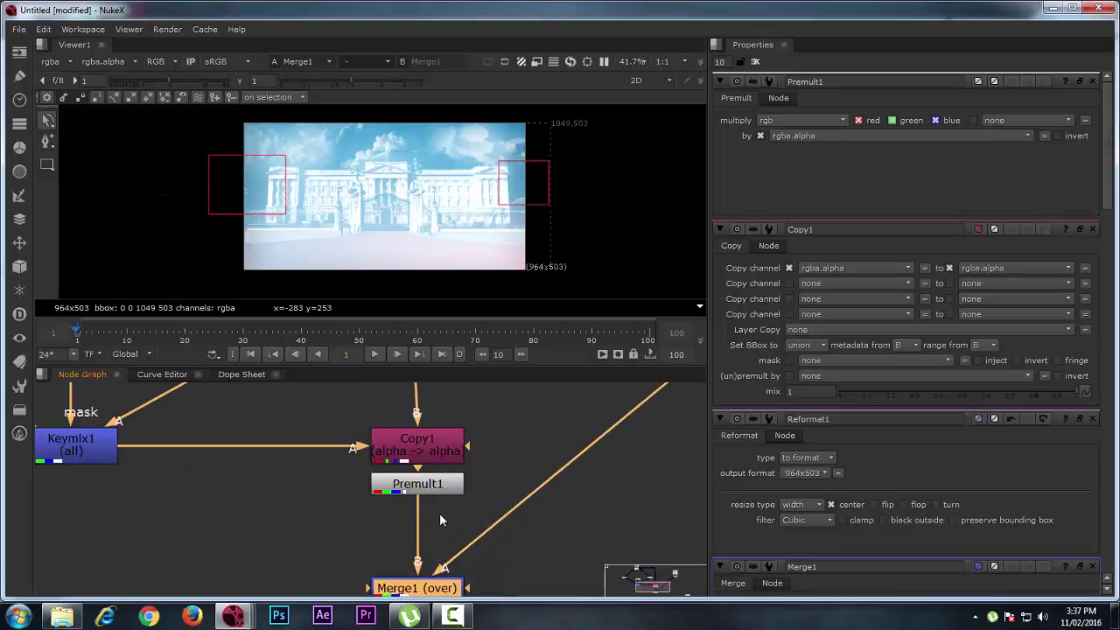
{"action": "scroll", "coordinate": [441, 519], "scroll_direction": "down", "scroll_amount": 2}
{"action": "scroll", "coordinate": [435, 565], "scroll_direction": "up", "scroll_amount": 5}
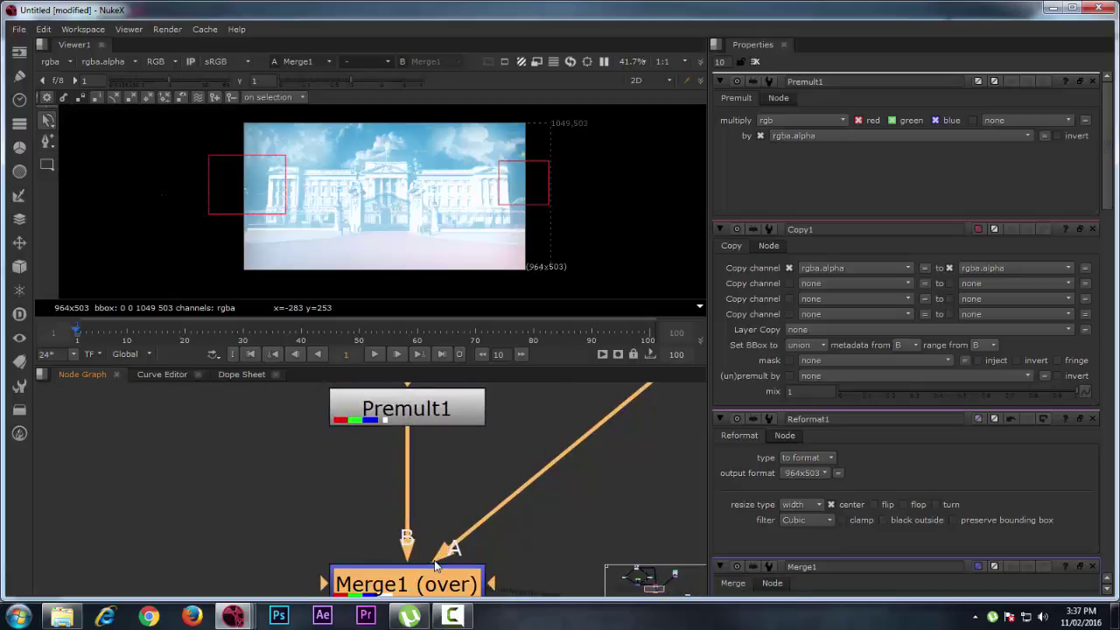
{"action": "scroll", "coordinate": [464, 490], "scroll_direction": "down", "scroll_amount": 5}
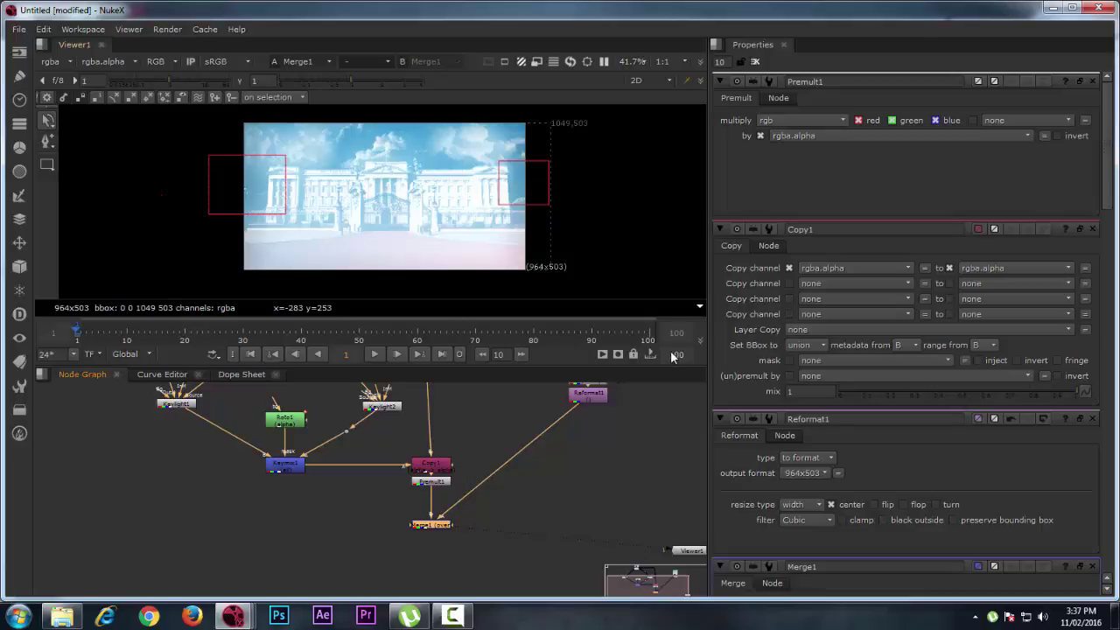
{"action": "scroll", "coordinate": [639, 416], "scroll_direction": "up", "scroll_amount": 2}
{"action": "scroll", "coordinate": [640, 421], "scroll_direction": "up", "scroll_amount": 3}
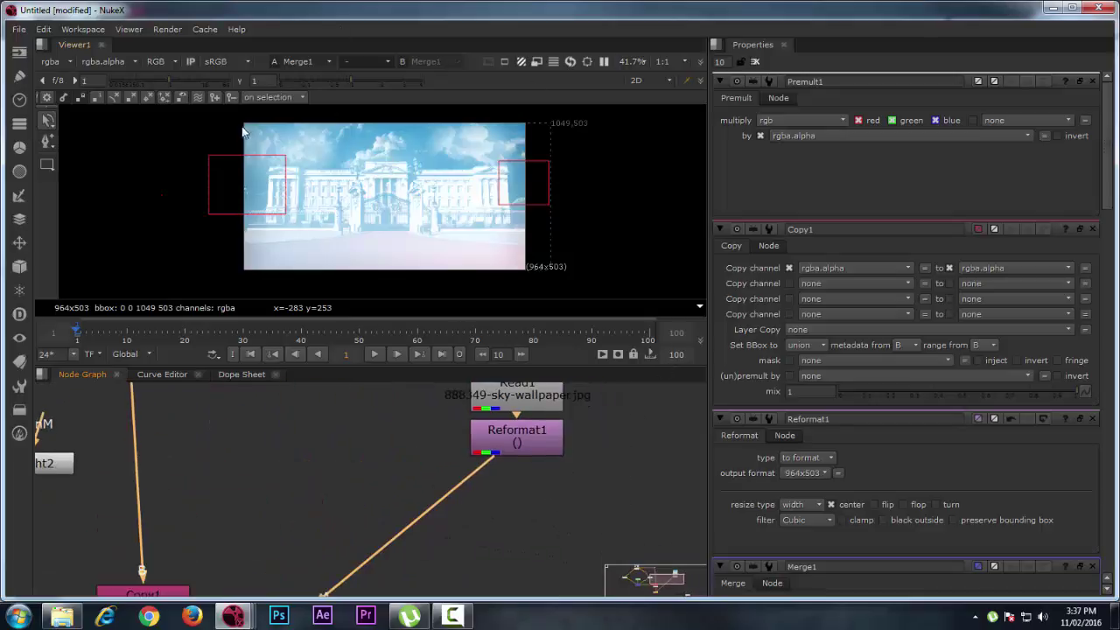
Move Read2 level with the dot on its connection to Copy1.
{"action": "scroll", "coordinate": [232, 413], "scroll_direction": "down", "scroll_amount": 6}
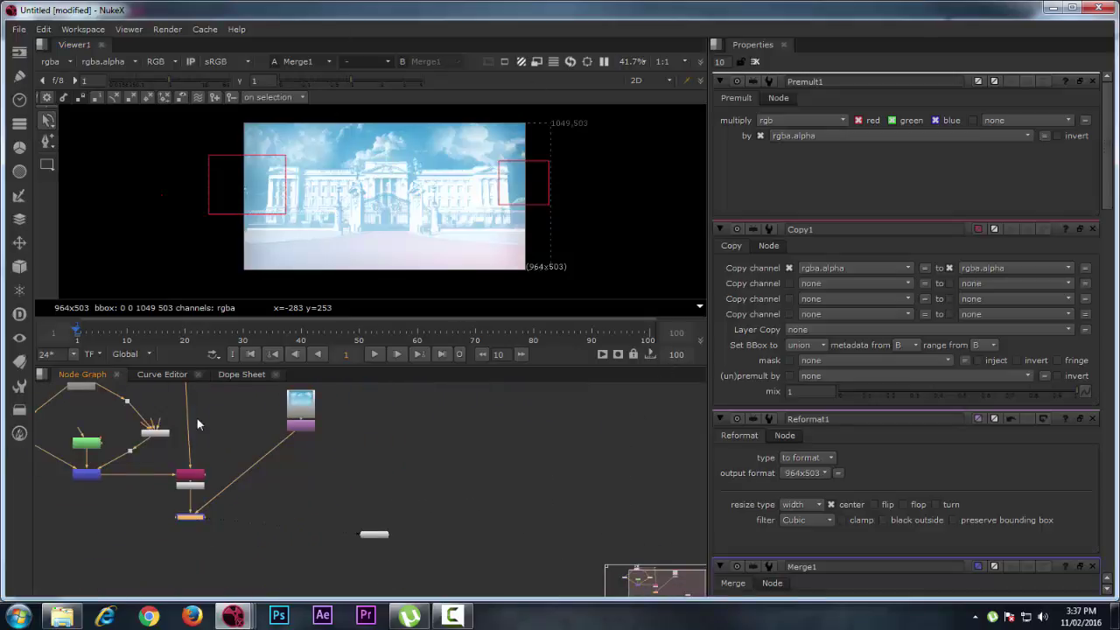
{"action": "left_click_drag", "start_coordinate": [106, 412], "coordinate": [193, 485]}
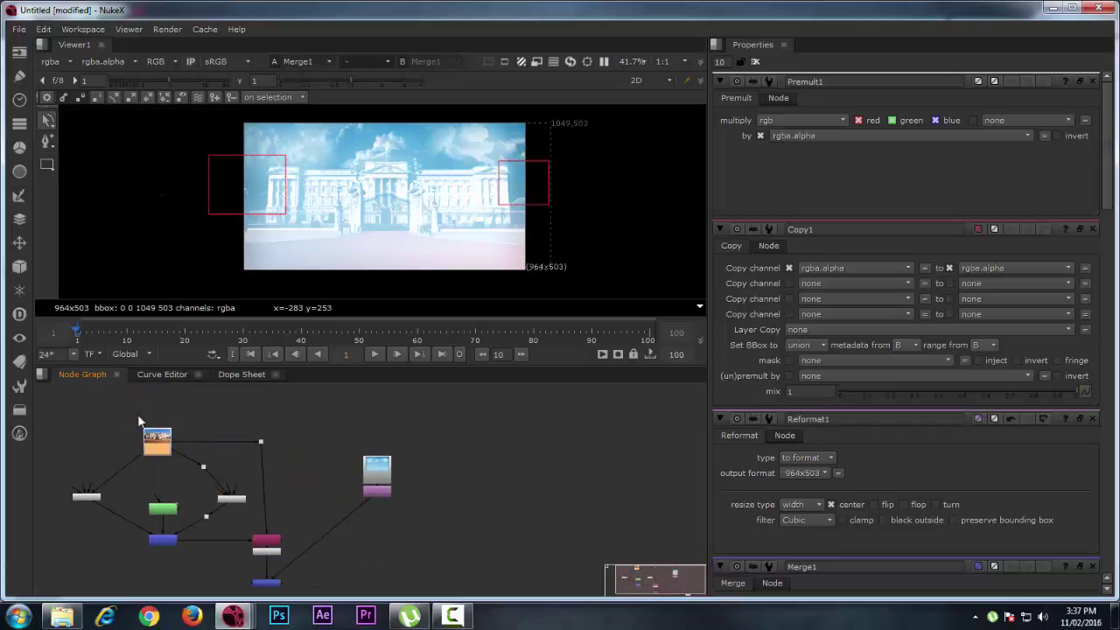
Disconnect both of Merge1's inputs and move the node slightly lower beneath Premult1.
{"action": "scroll", "coordinate": [177, 461], "scroll_direction": "up", "scroll_amount": 5}
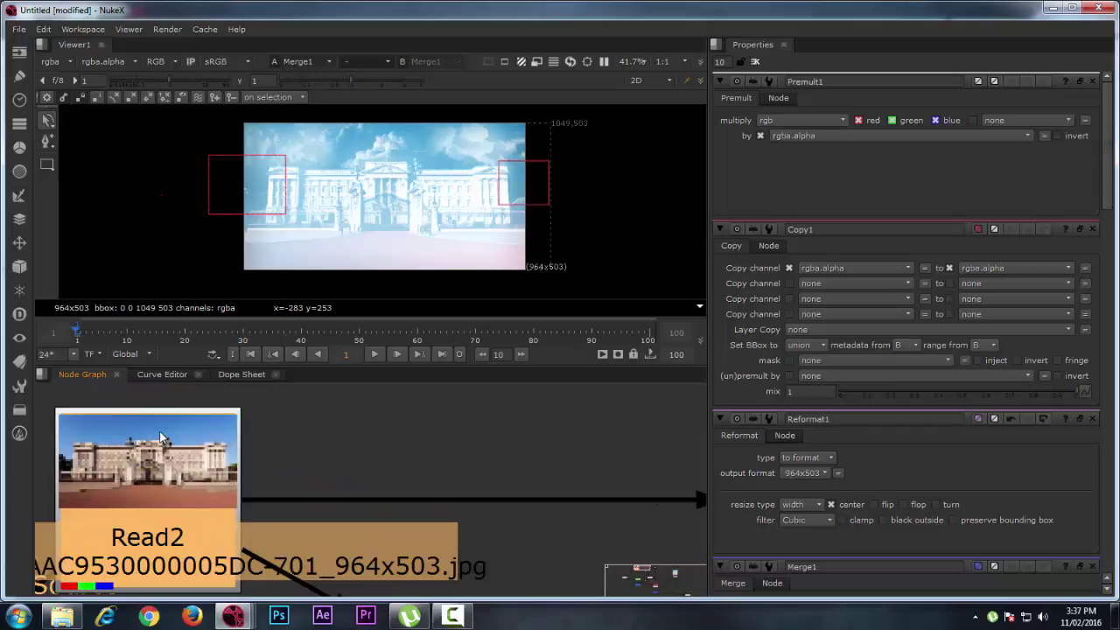
{"action": "scroll", "coordinate": [177, 461], "scroll_direction": "down", "scroll_amount": 4}
{"action": "middle_click_drag", "start_coordinate": [319, 518], "coordinate": [346, 389]}
{"action": "scroll", "coordinate": [331, 506], "scroll_direction": "up", "scroll_amount": 4}
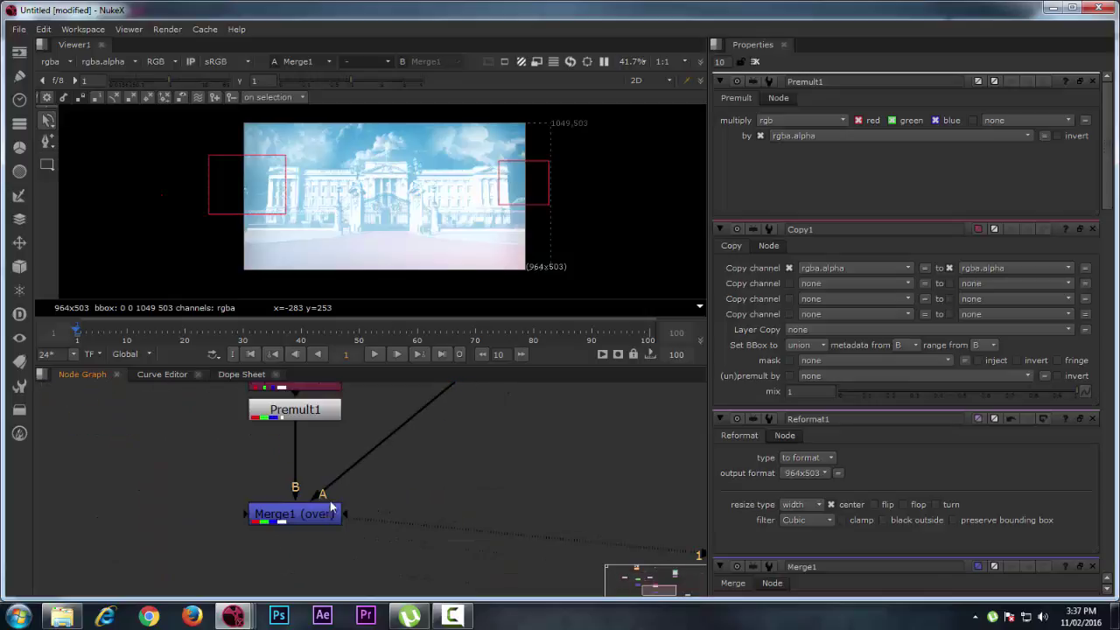
{"action": "left_click", "coordinate": [297, 514]}
{"action": "key", "text": "ctrl+d"}
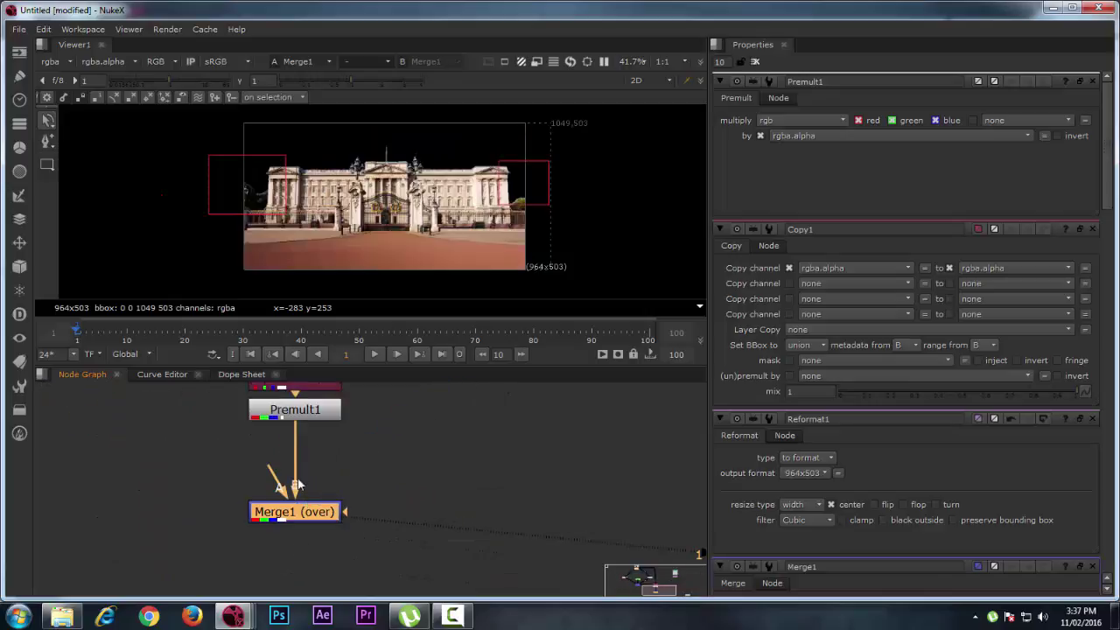
{"action": "left_click_drag", "start_coordinate": [310, 512], "coordinate": [310, 546]}
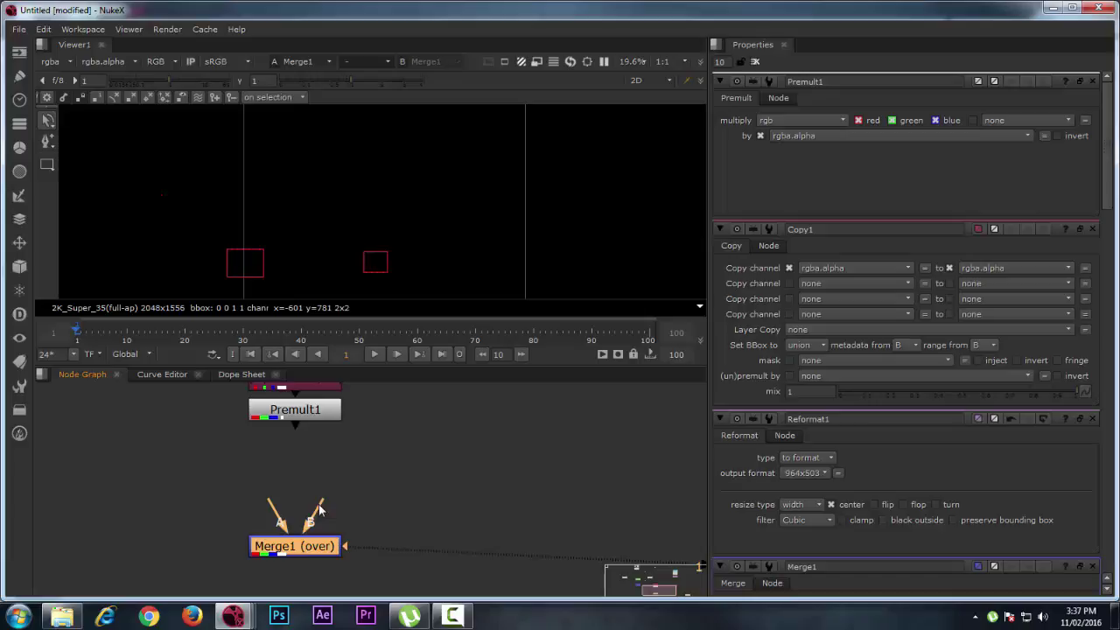
Connect Merge1's B input to Reformat1 and its A input to Premult1.
{"action": "scroll", "coordinate": [355, 460], "scroll_direction": "down", "scroll_amount": 4}
{"action": "middle_click_drag", "start_coordinate": [487, 422], "coordinate": [364, 487]}
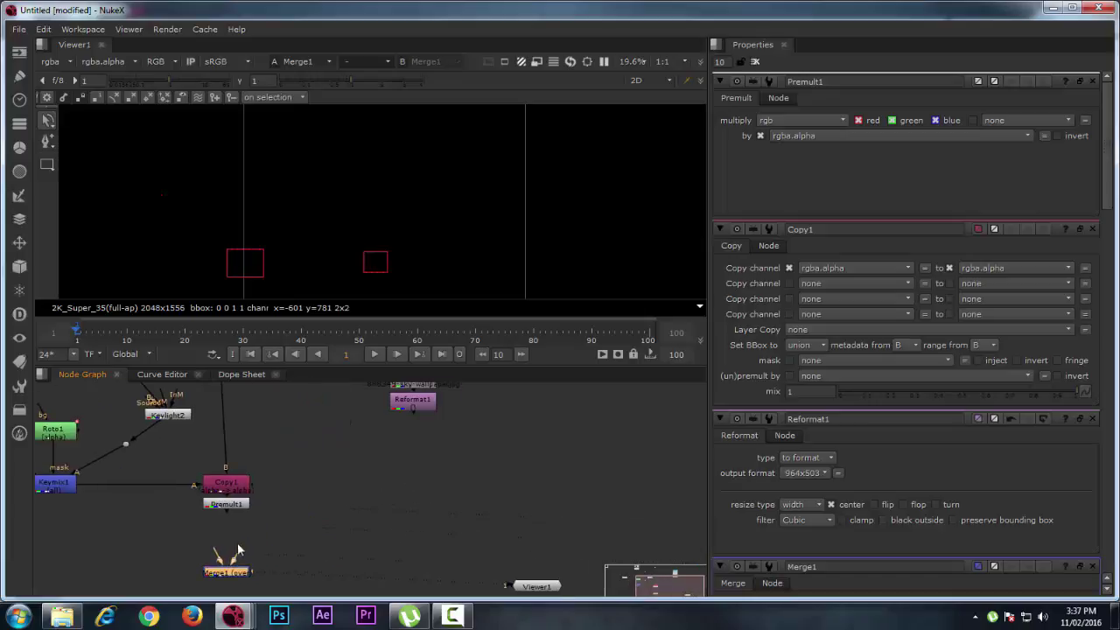
{"action": "left_click_drag", "start_coordinate": [236, 554], "coordinate": [436, 408]}
{"action": "left_click_drag", "start_coordinate": [210, 560], "coordinate": [228, 509]}
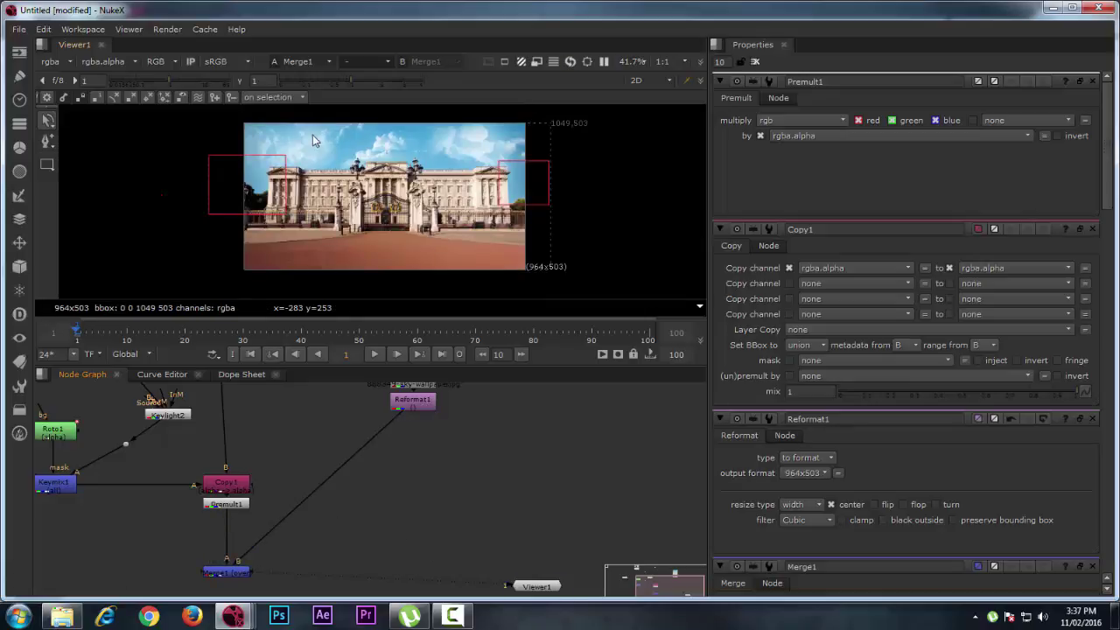
Insert a Transform node after Reformat1 on the sky branch.
{"action": "scroll", "coordinate": [488, 531], "scroll_direction": "down", "scroll_amount": 3}
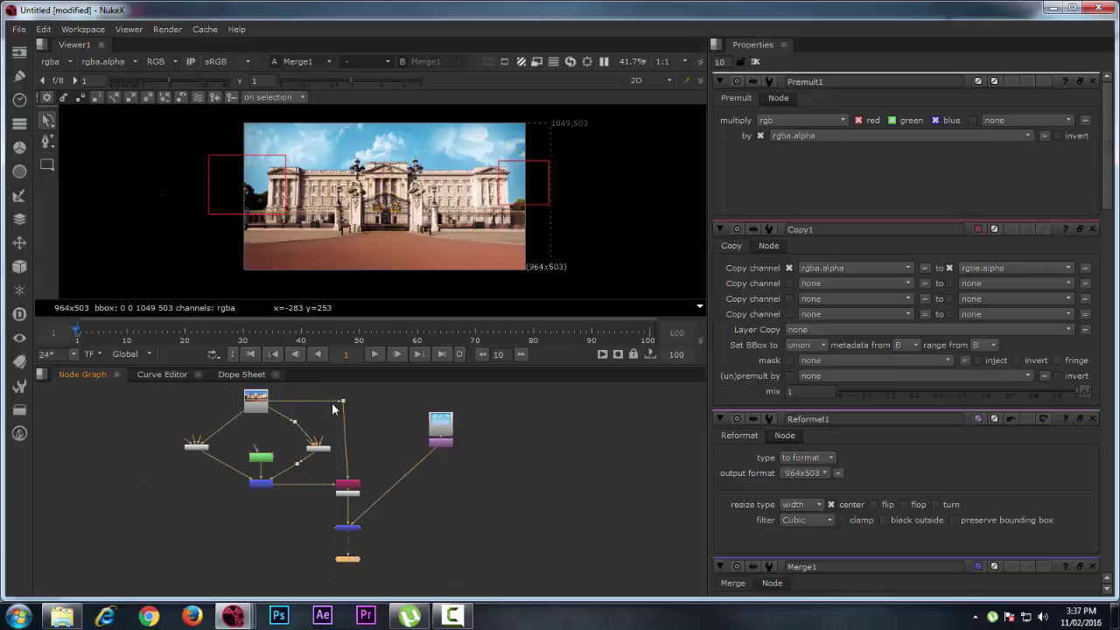
{"action": "scroll", "coordinate": [333, 406], "scroll_direction": "up", "scroll_amount": 4}
{"action": "scroll", "coordinate": [408, 168], "scroll_direction": "up", "scroll_amount": 2}
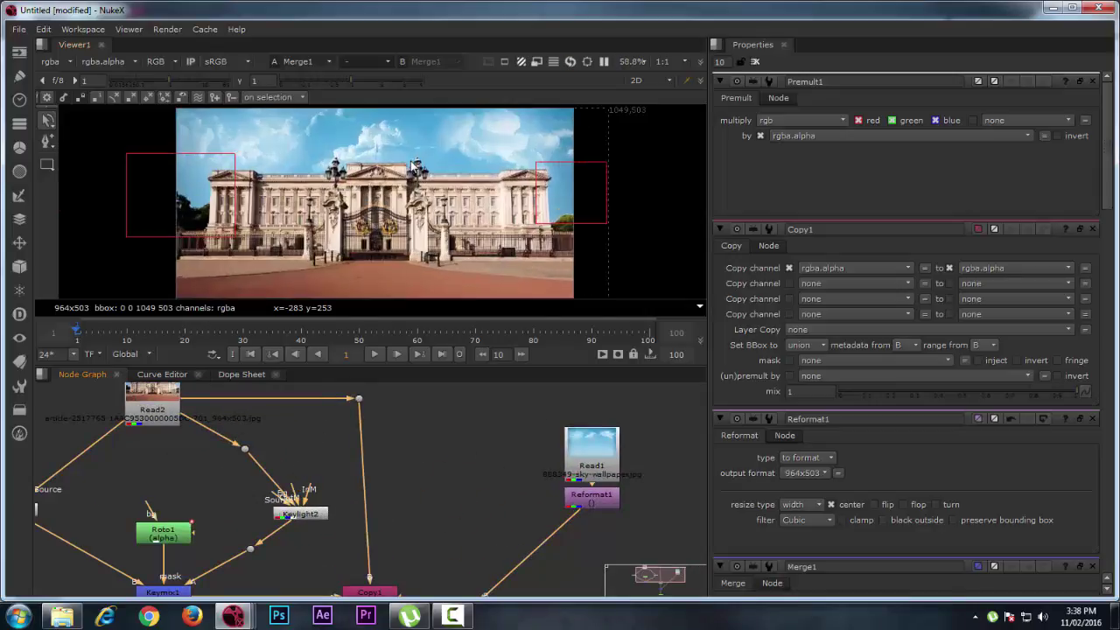
{"action": "middle_click_drag", "start_coordinate": [386, 171], "coordinate": [382, 225]}
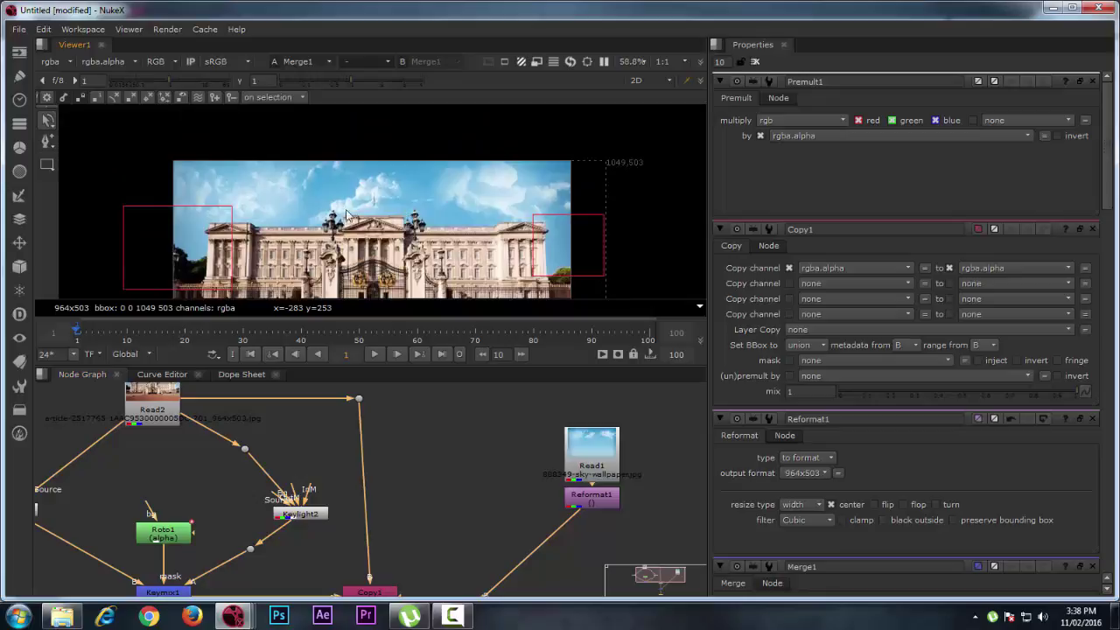
{"action": "scroll", "coordinate": [370, 277], "scroll_direction": "down", "scroll_amount": 2}
{"action": "scroll", "coordinate": [369, 274], "scroll_direction": "up", "scroll_amount": 2}
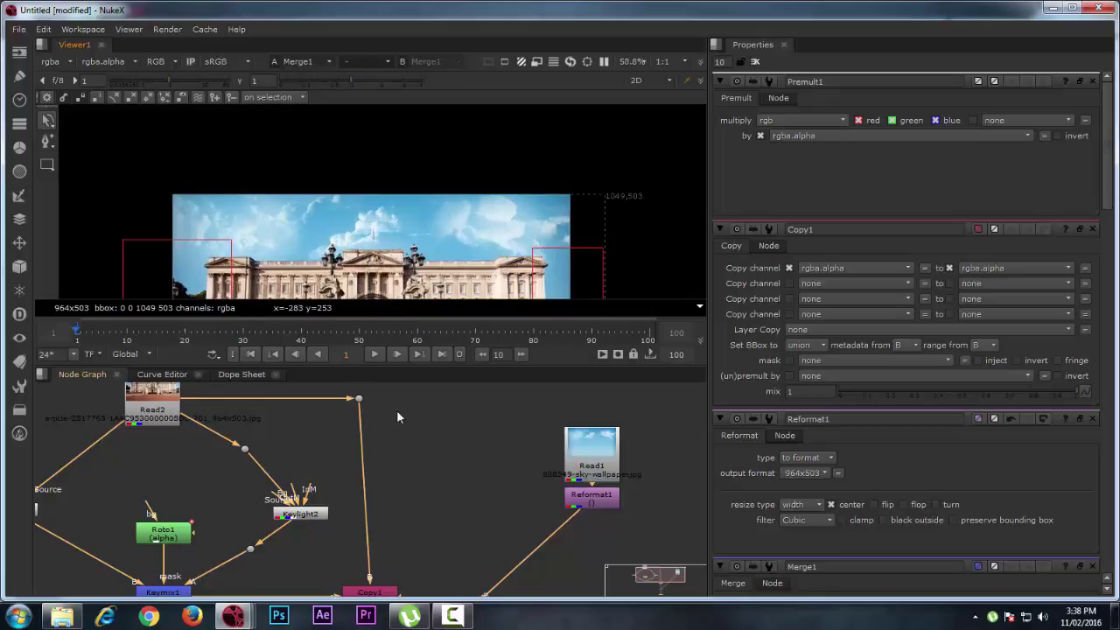
{"action": "middle_click_drag", "start_coordinate": [500, 439], "coordinate": [483, 369]}
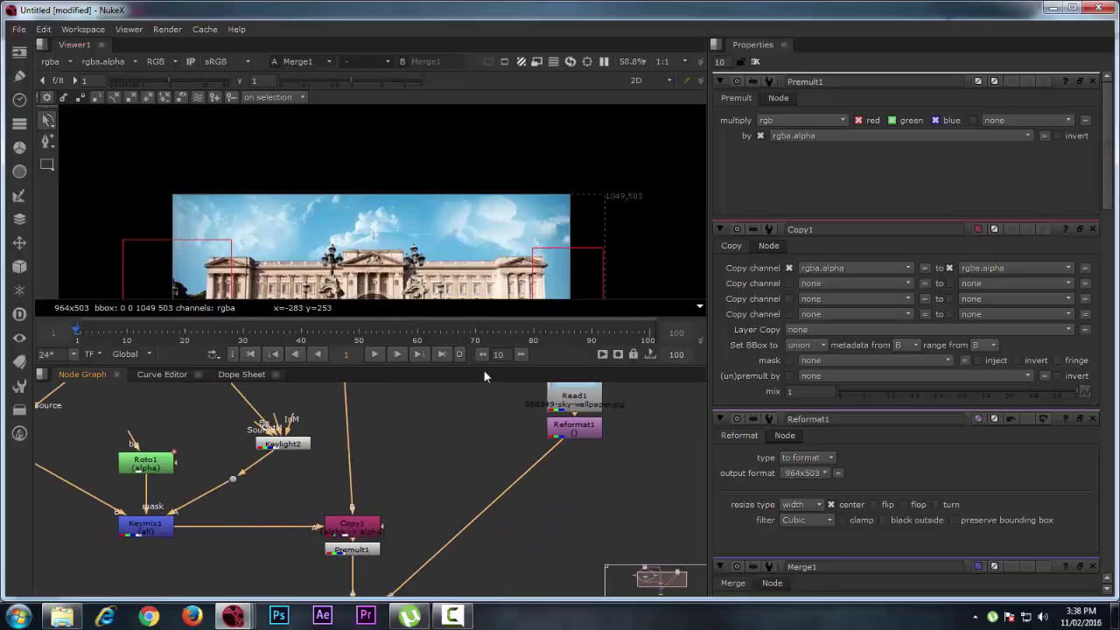
{"action": "left_click", "coordinate": [568, 441]}
{"action": "key", "text": "t"}
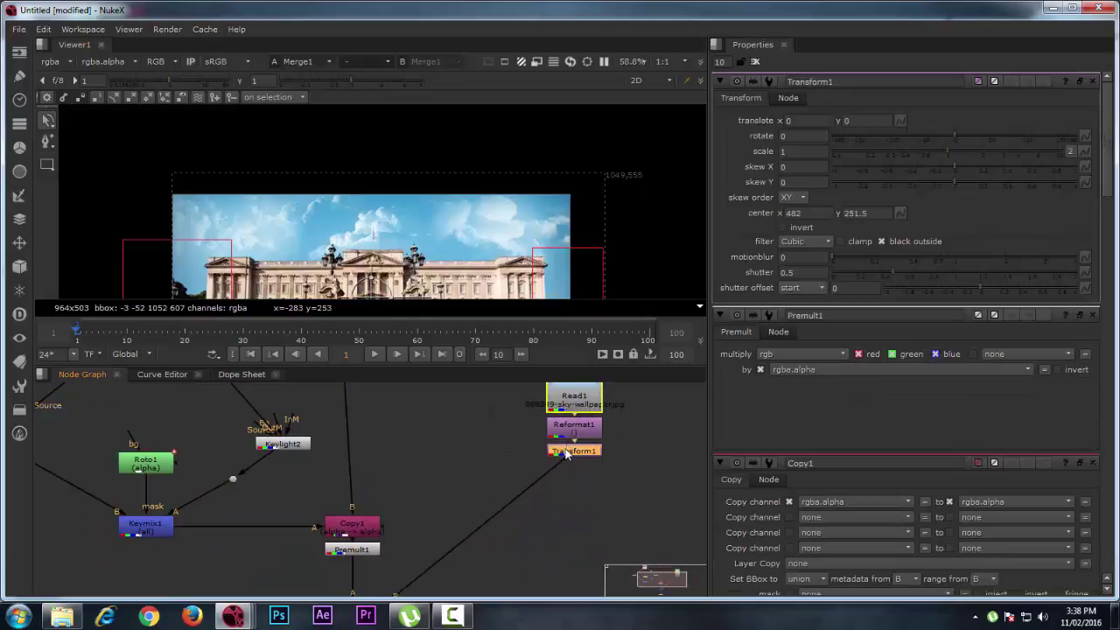
Shift the sky image upward with Transform1 to a translate of x 0, y 24.
{"action": "scroll", "coordinate": [383, 282], "scroll_direction": "down", "scroll_amount": 1}
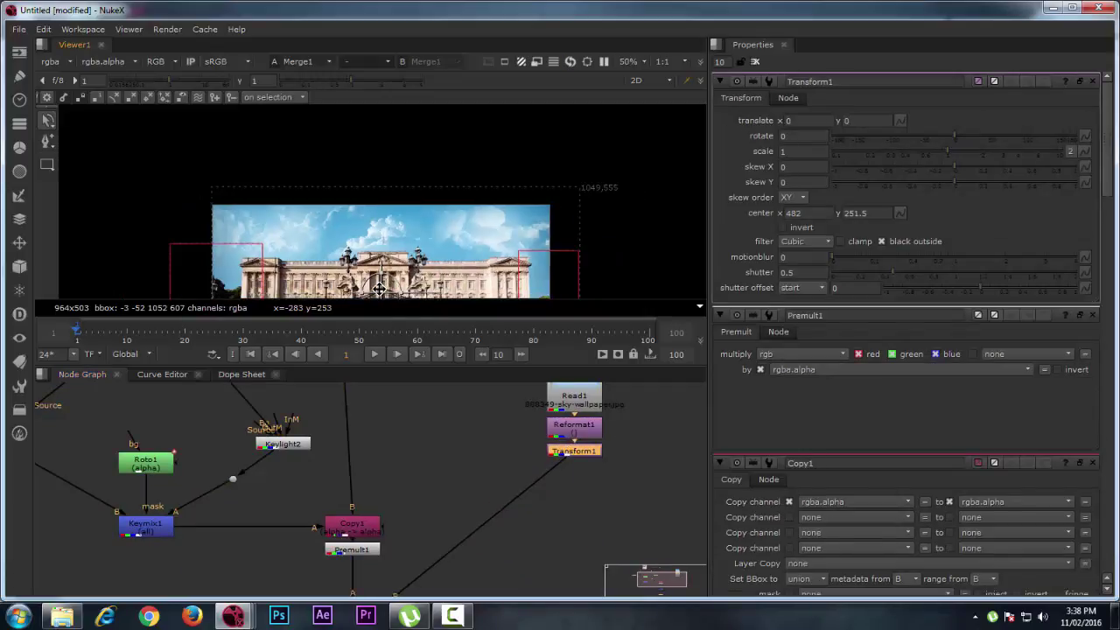
{"action": "left_click_drag", "start_coordinate": [382, 283], "coordinate": [379, 281]}
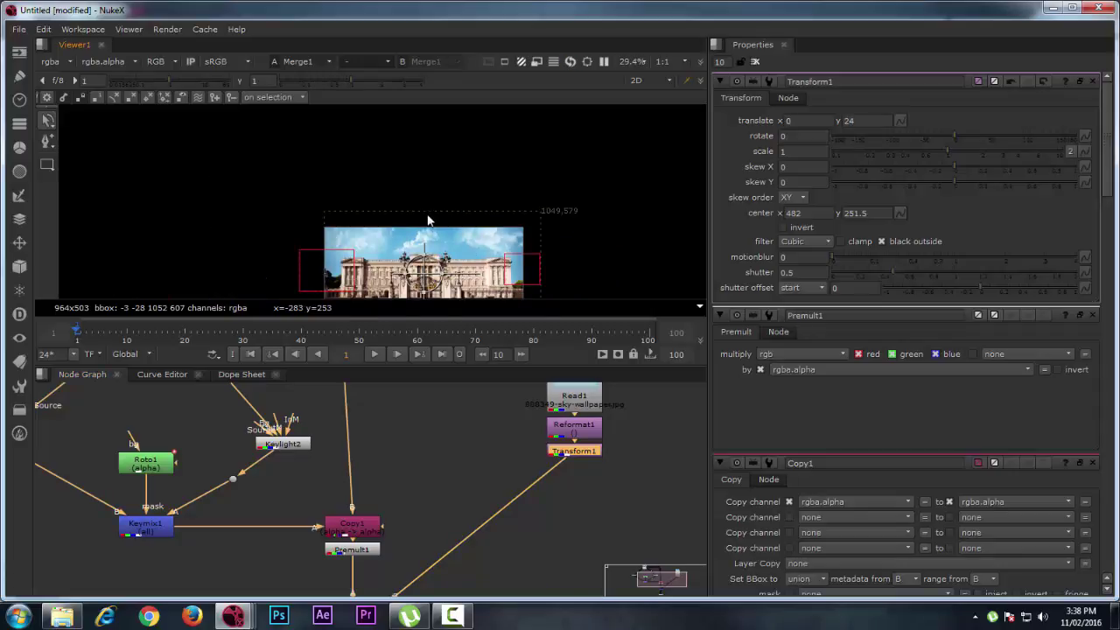
{"action": "middle_click_drag", "start_coordinate": [495, 265], "coordinate": [495, 175]}
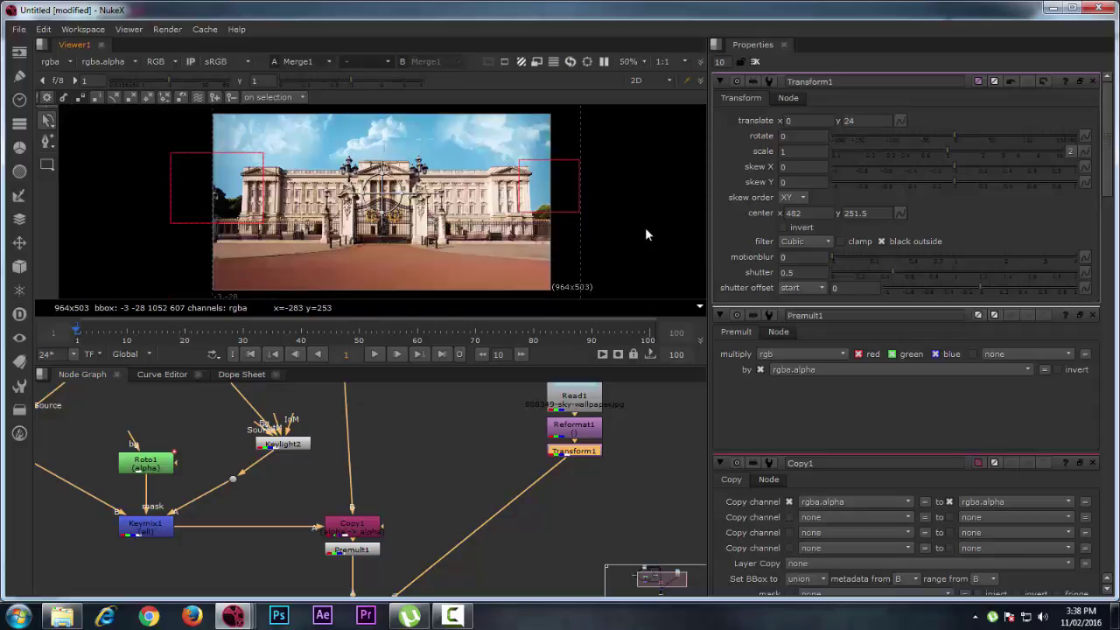
Open Merge1's and Roto1's properties and turn off visibility of the Rectangle2 and Rectangle1 shapes in Roto1.
{"action": "scroll", "coordinate": [411, 495], "scroll_direction": "down", "scroll_amount": 2}
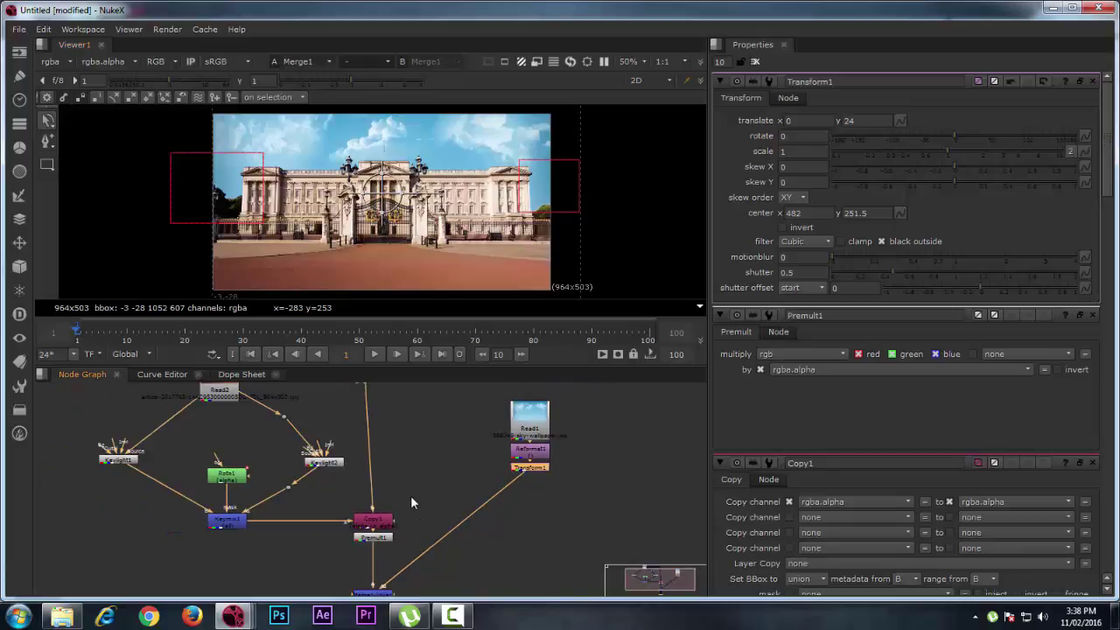
{"action": "middle_click_drag", "start_coordinate": [410, 495], "coordinate": [411, 447]}
{"action": "double_click", "coordinate": [383, 547]}
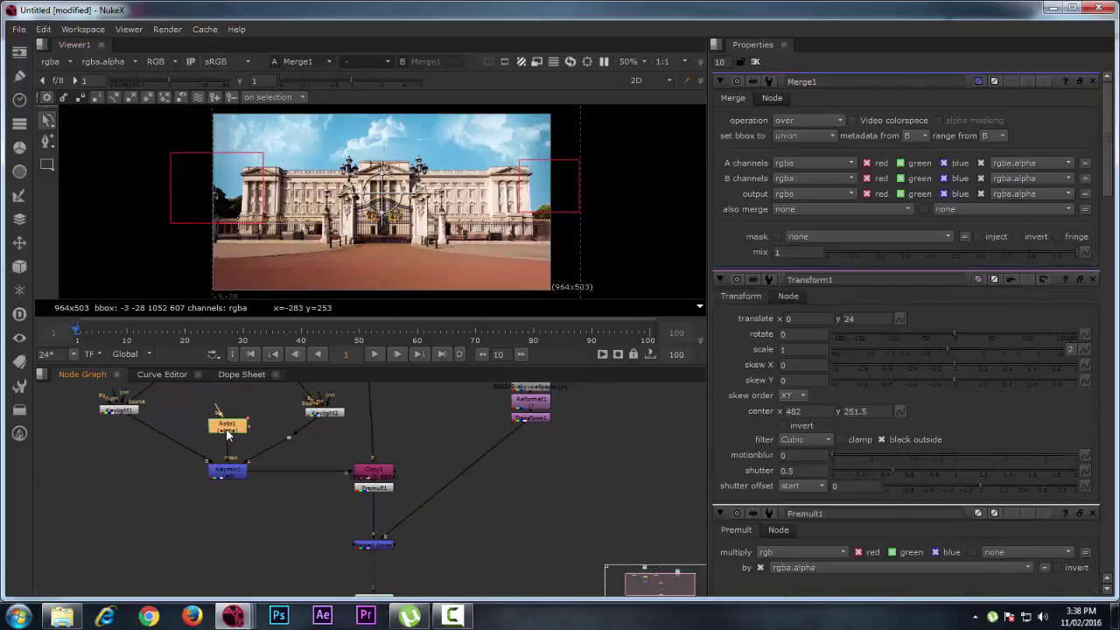
{"action": "double_click", "coordinate": [228, 429]}
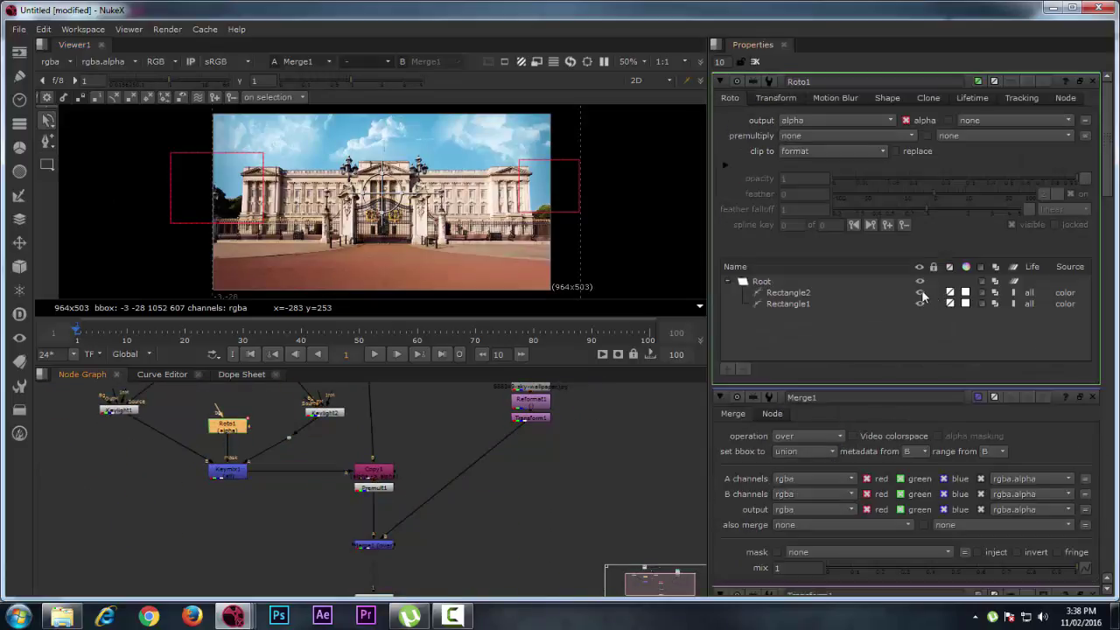
{"action": "left_click", "coordinate": [924, 294]}
{"action": "left_click", "coordinate": [919, 303]}
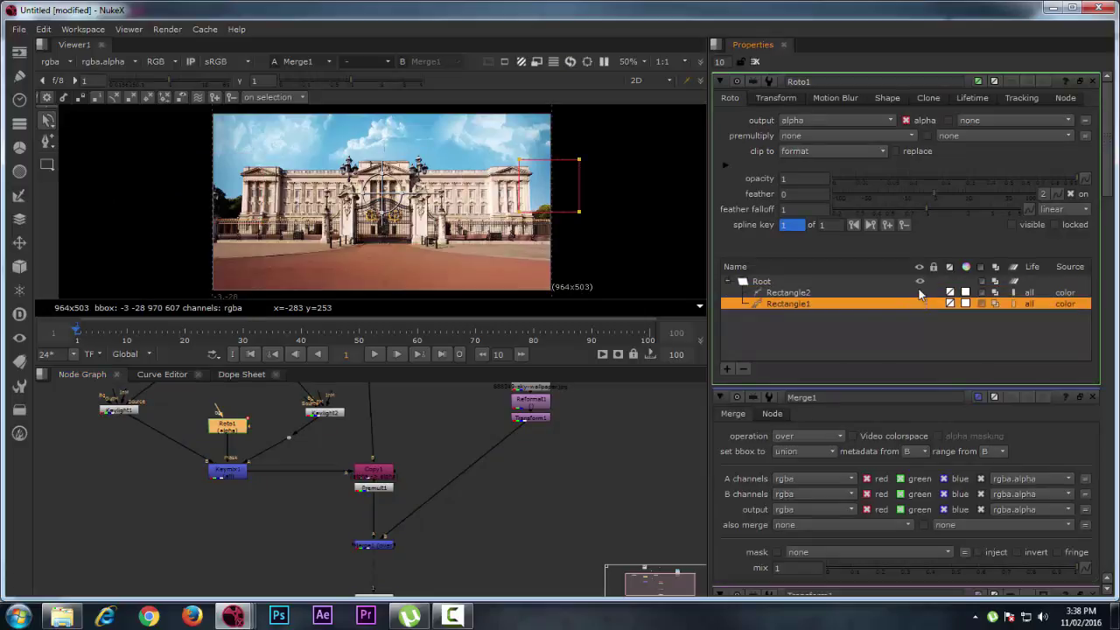
Open Keymix1's properties, hide the Root layer in Roto1 and deselect its shapes.
{"action": "left_click", "coordinate": [585, 525]}
{"action": "double_click", "coordinate": [227, 470]}
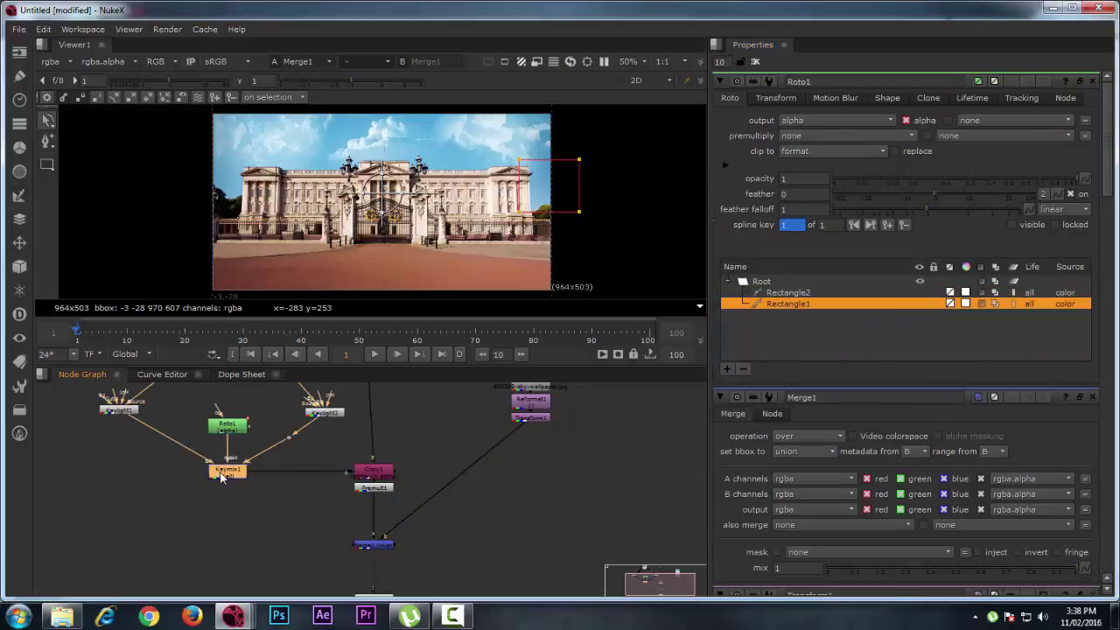
{"action": "double_click", "coordinate": [244, 427]}
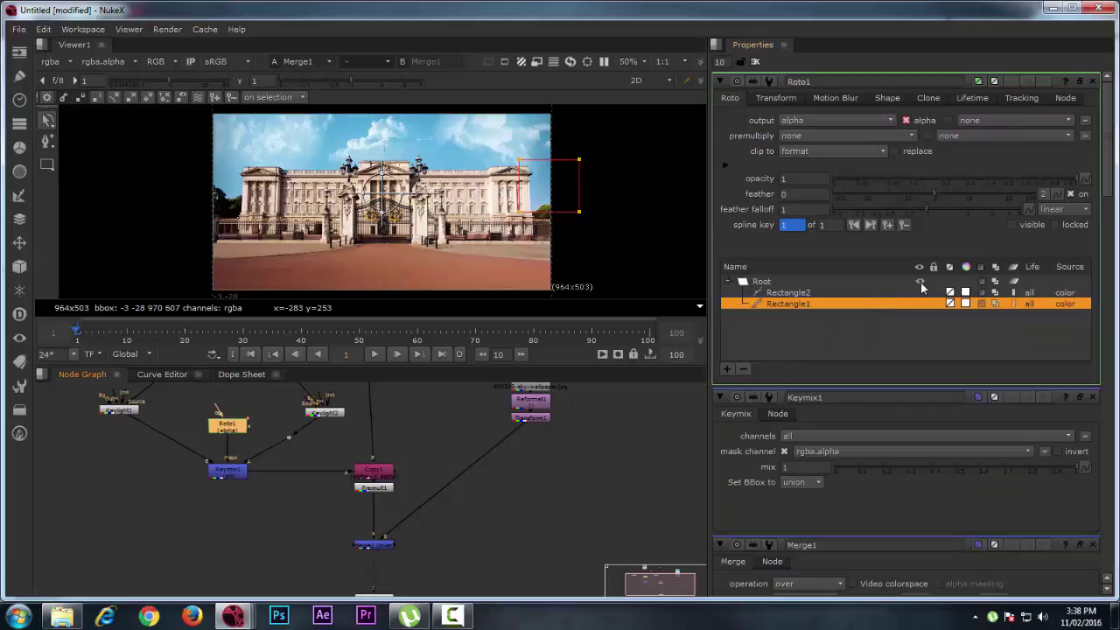
{"action": "left_click", "coordinate": [923, 281]}
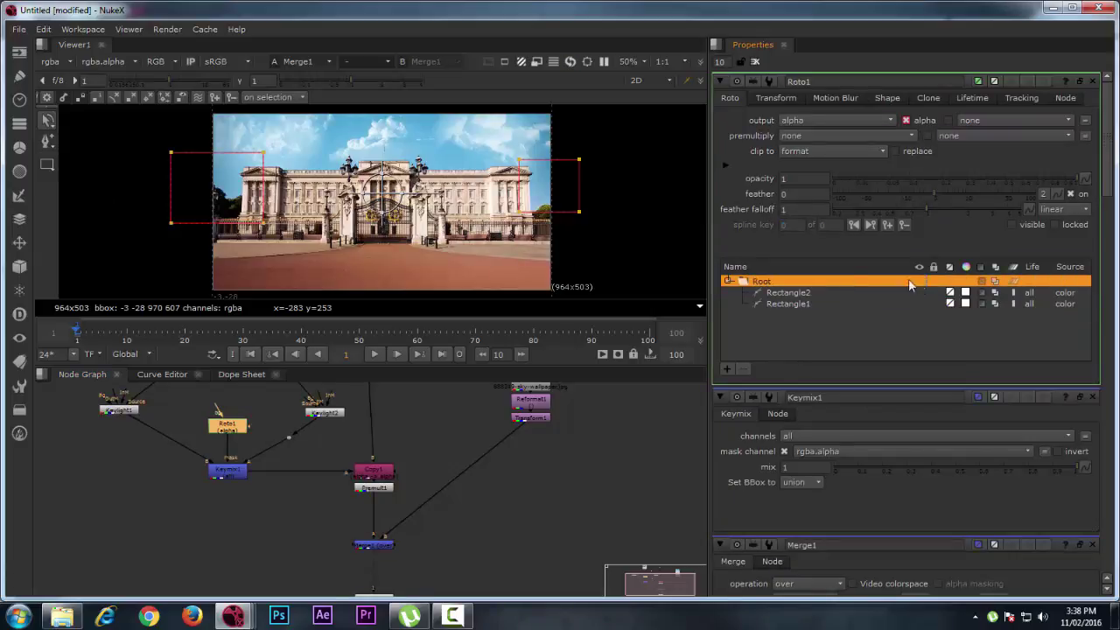
{"action": "left_click", "coordinate": [651, 230]}
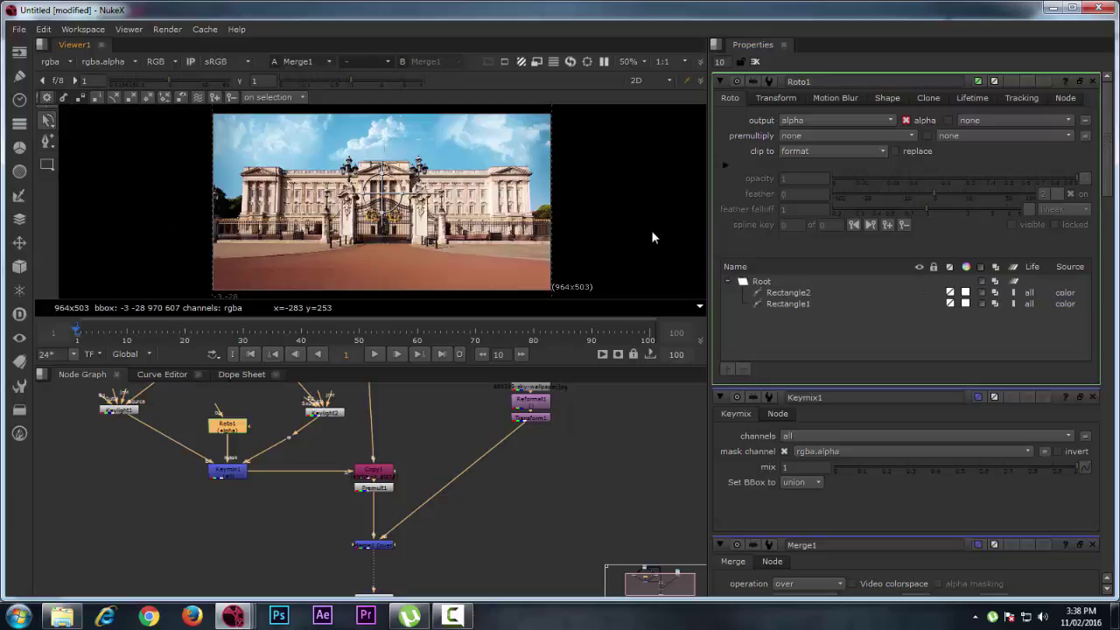
Open Merge1's properties and inspect the finished palace and sky composite at different magnifications.
{"action": "double_click", "coordinate": [375, 546]}
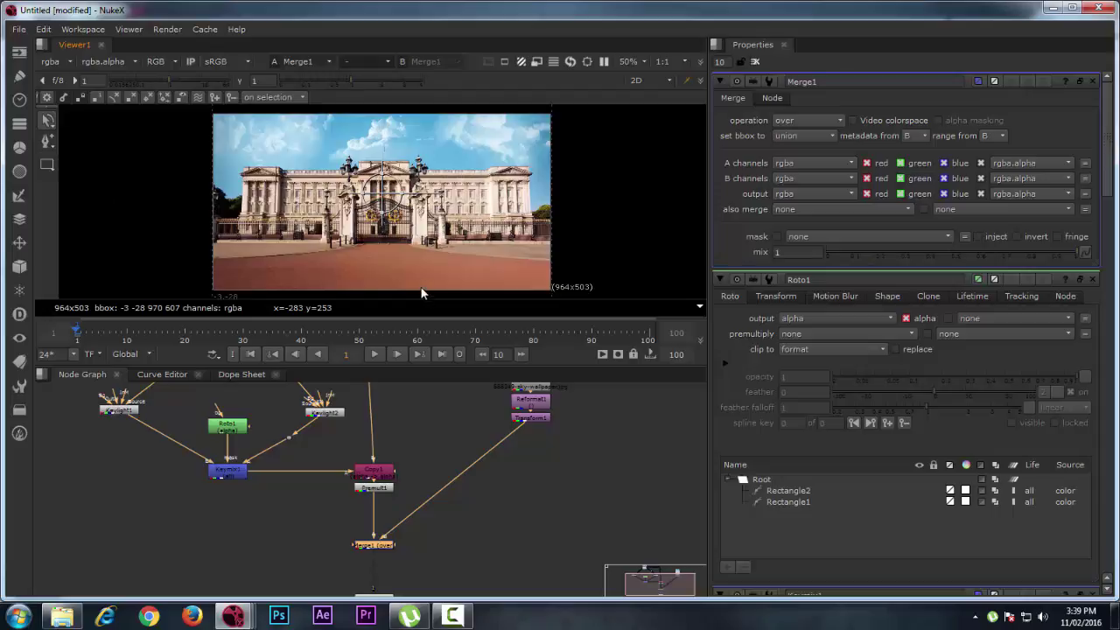
{"action": "scroll", "coordinate": [370, 247], "scroll_direction": "down", "scroll_amount": 4}
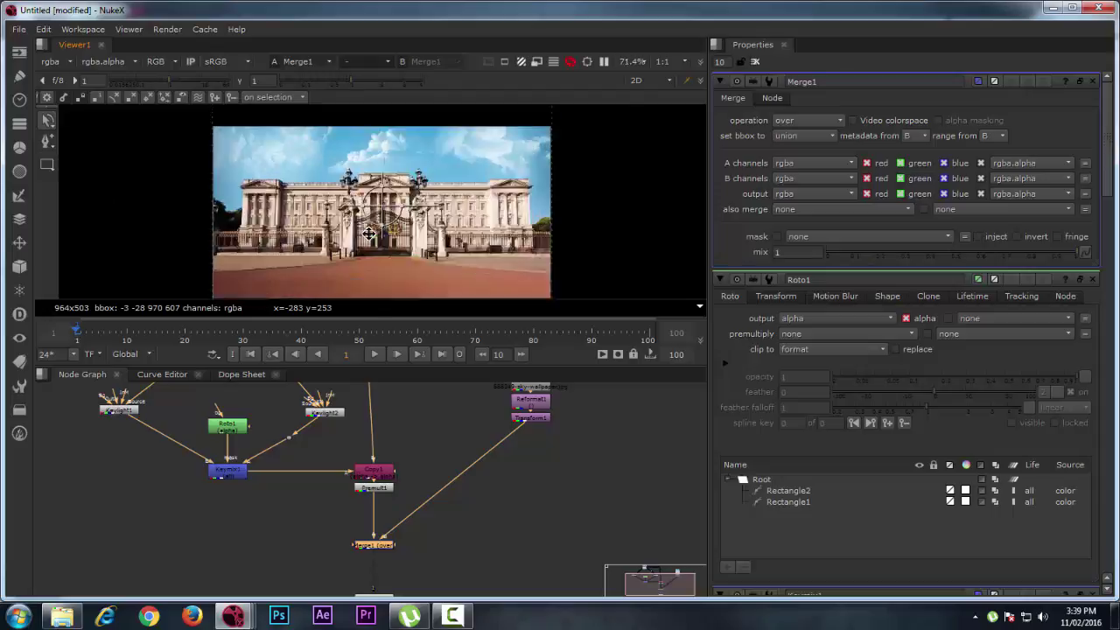
{"action": "scroll", "coordinate": [369, 235], "scroll_direction": "up", "scroll_amount": 2}
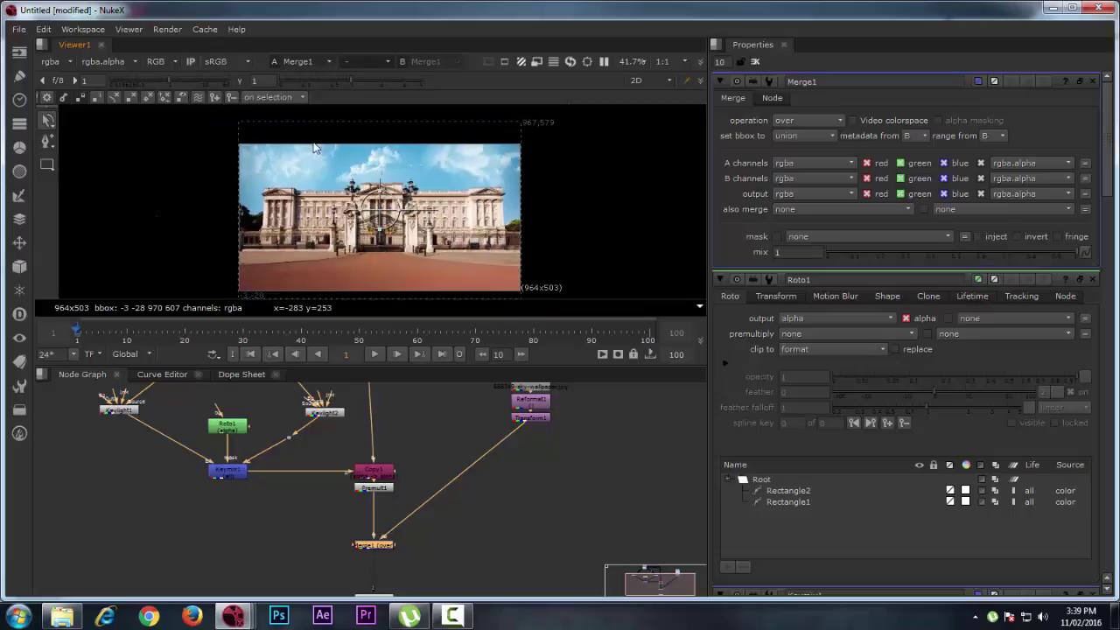
{"action": "scroll", "coordinate": [365, 220], "scroll_direction": "up", "scroll_amount": 2}
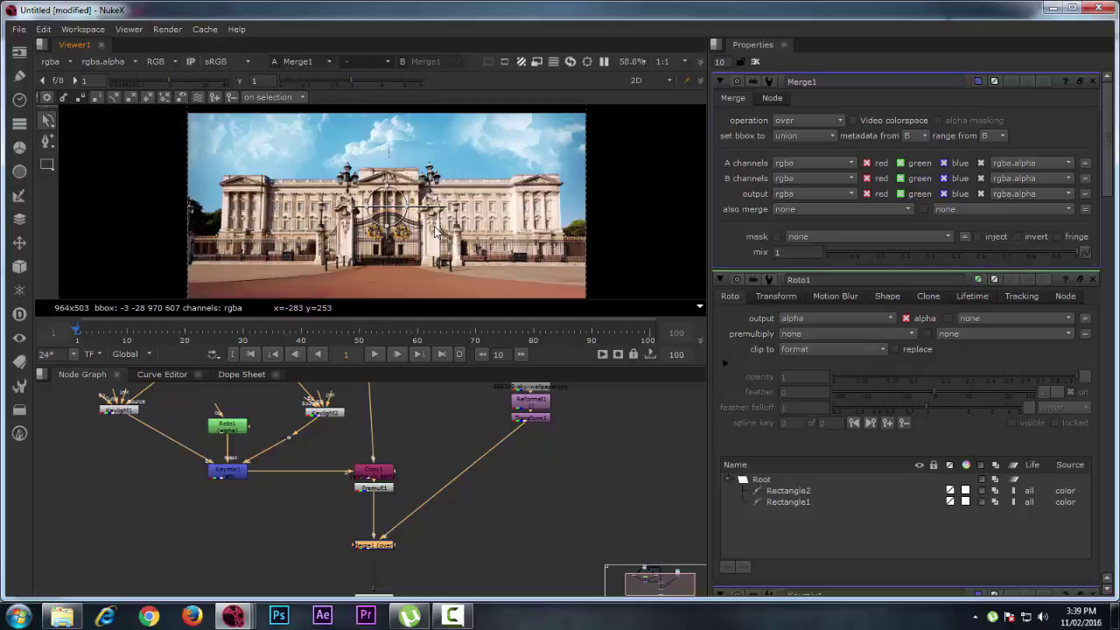
{"action": "scroll", "coordinate": [381, 251], "scroll_direction": "down", "scroll_amount": 1}
{"action": "scroll", "coordinate": [382, 255], "scroll_direction": "down", "scroll_amount": 2}
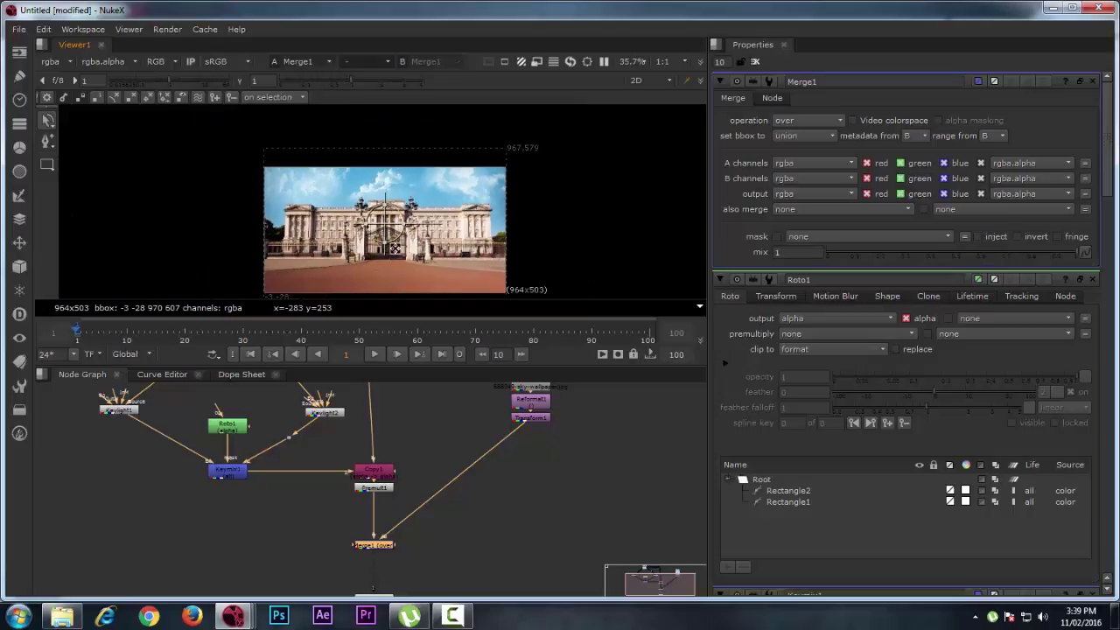
{"action": "middle_click_drag", "start_coordinate": [554, 268], "coordinate": [561, 217]}
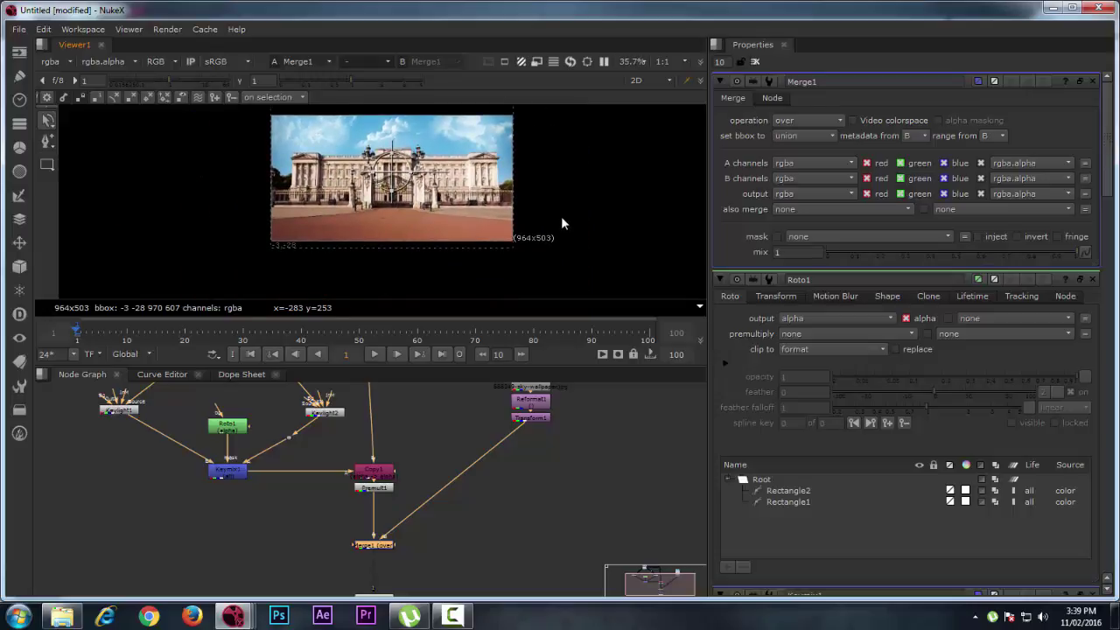